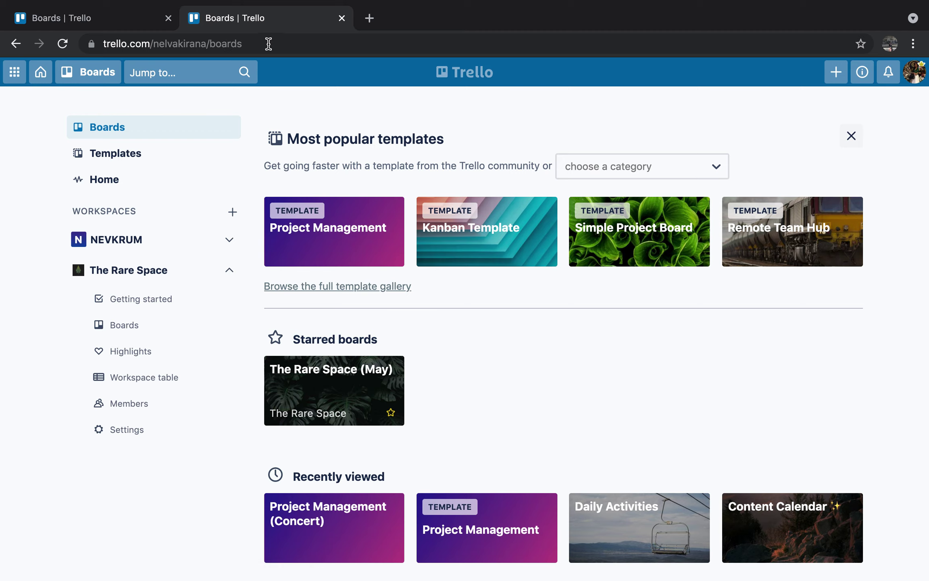
Close the duplicate Boards tab and look over the starred boards, recently viewed boards, own workspaces and guest workspaces
click(342, 18)
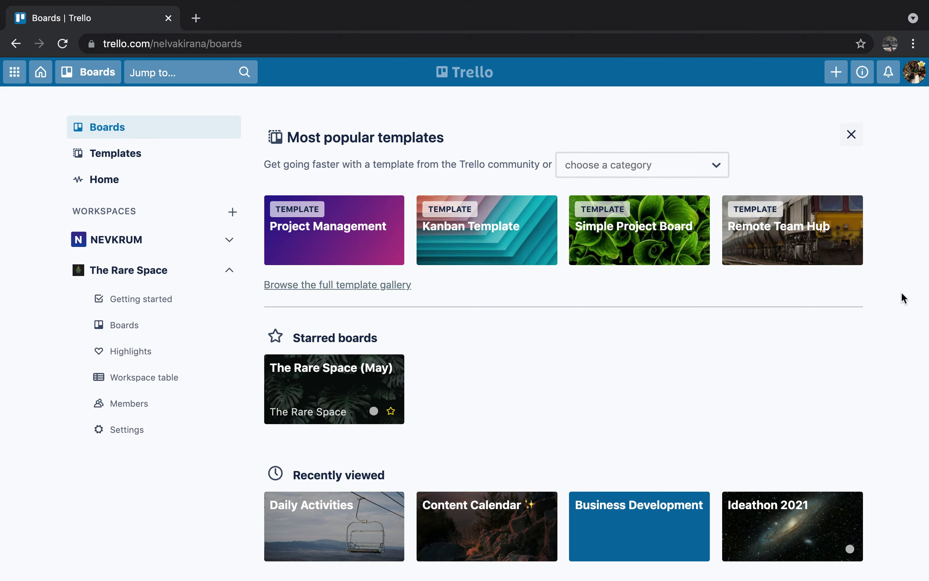
scroll(904, 299, down, 3)
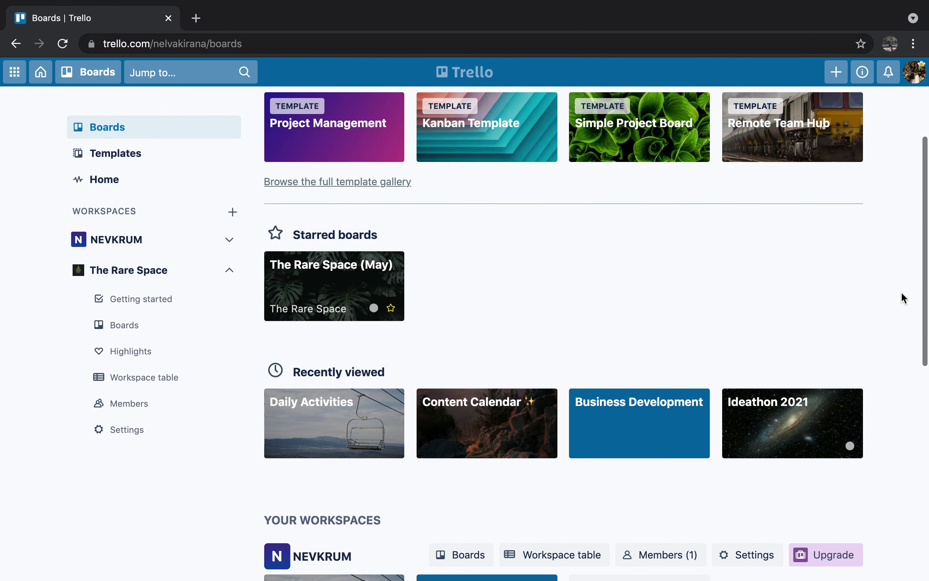
scroll(903, 298, down, 2)
scroll(903, 298, down, 2)
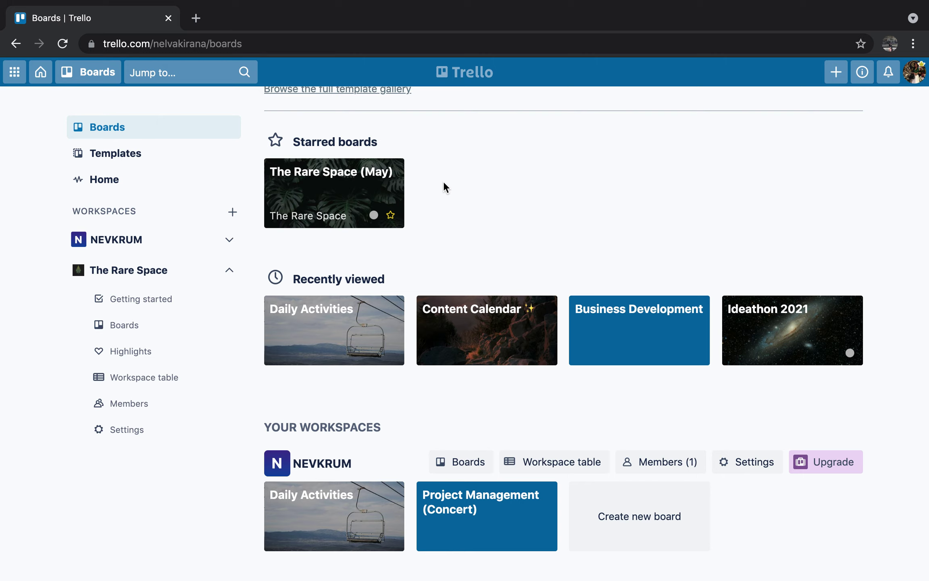
scroll(444, 187, down, 1)
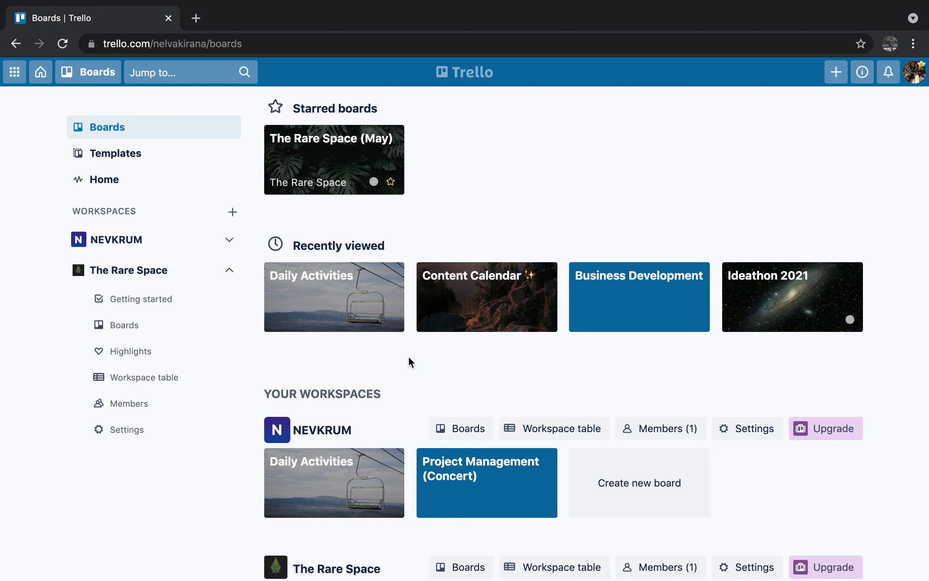
scroll(419, 358, down, 2)
scroll(419, 360, up, 1)
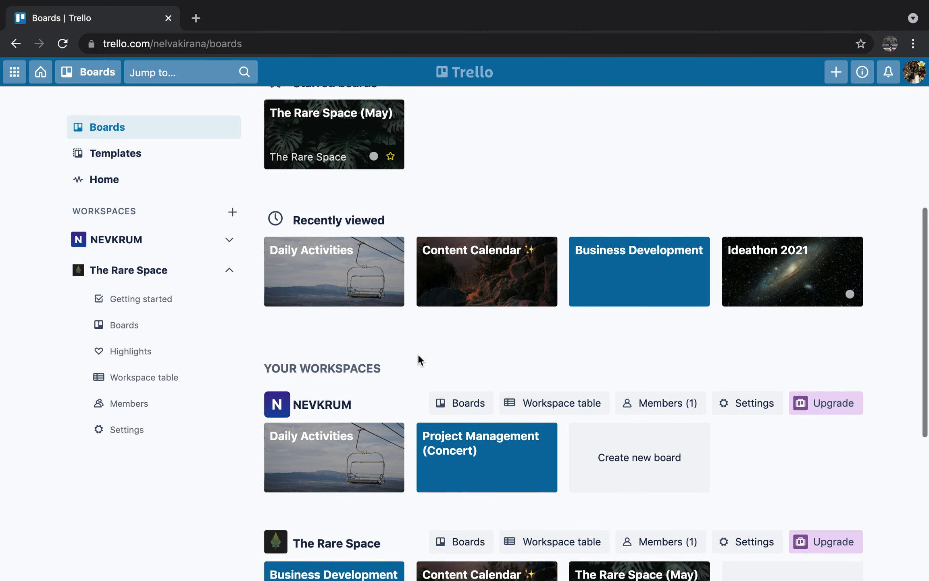
scroll(419, 360, up, 1)
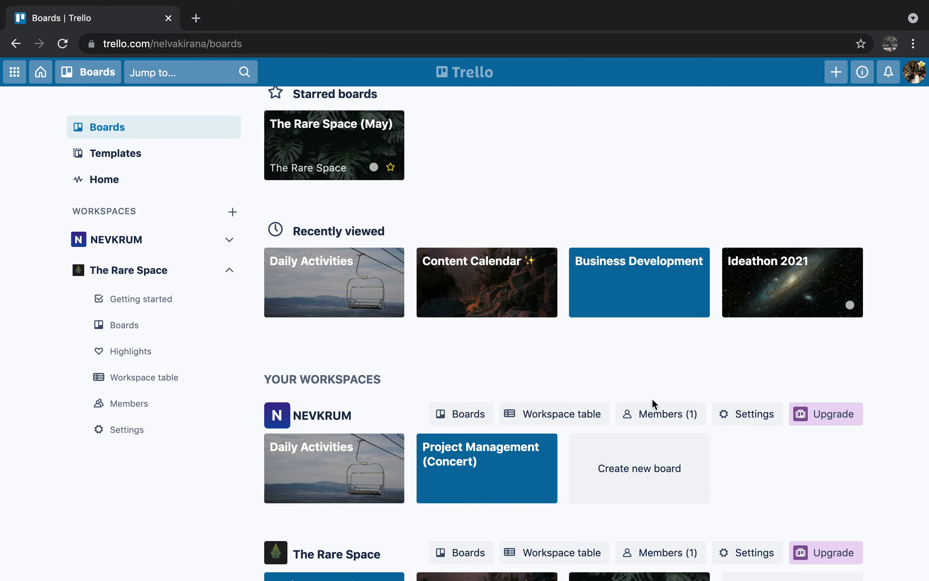
scroll(902, 410, down, 2)
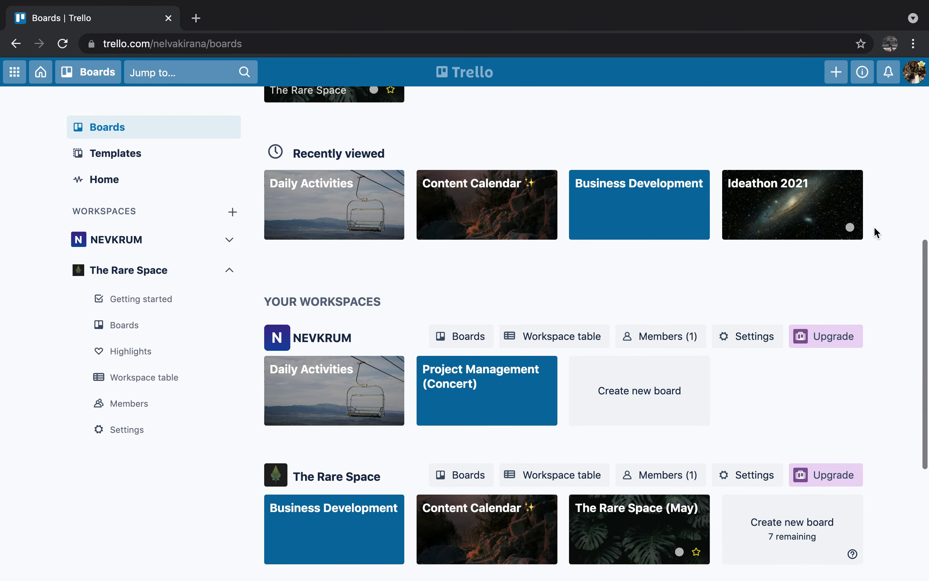
scroll(875, 234, down, 3)
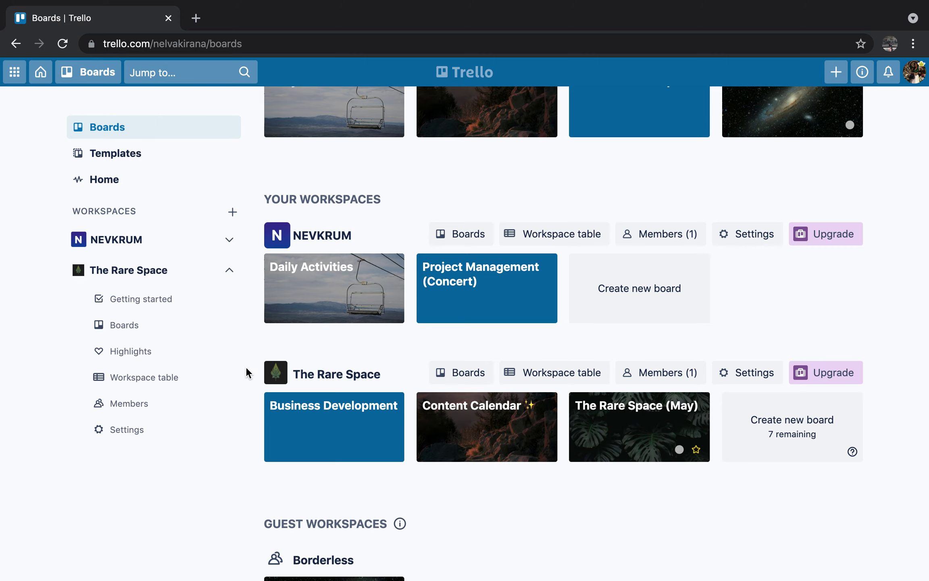
scroll(247, 373, down, 2)
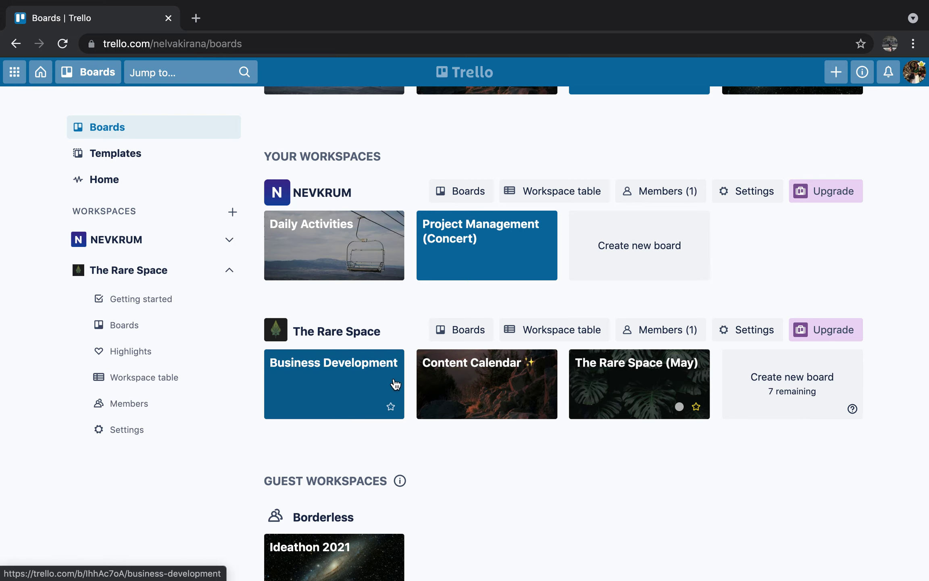
scroll(394, 383, down, 3)
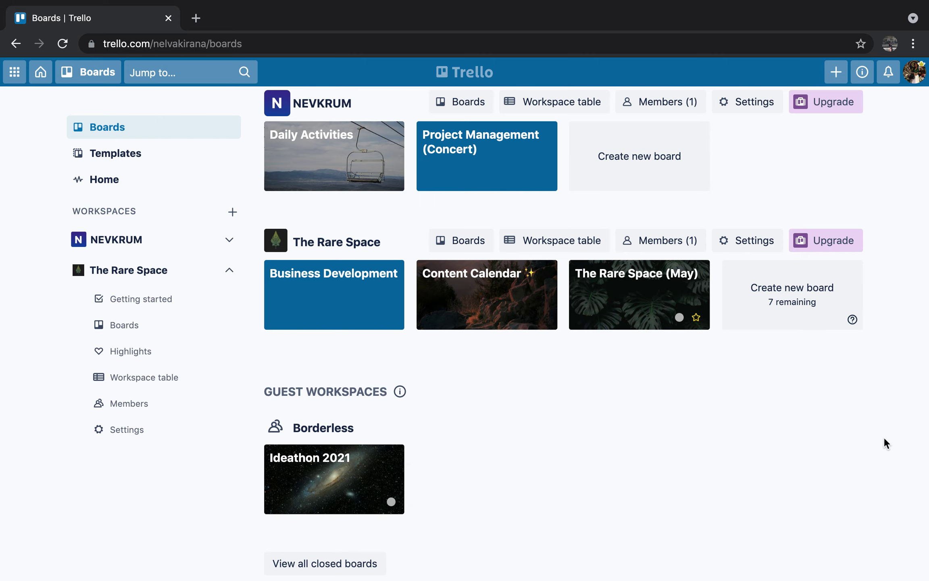
scroll(886, 444, up, 3)
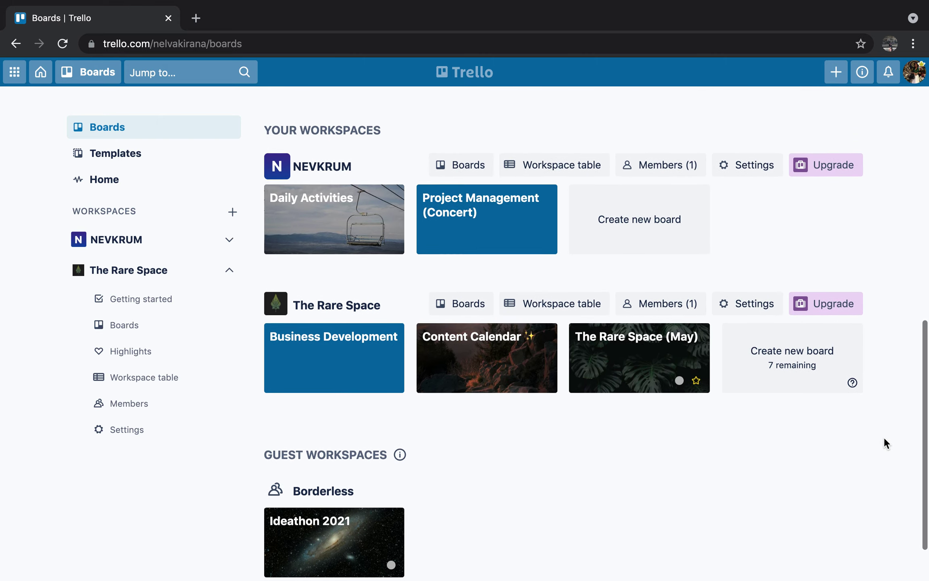
scroll(885, 443, down, 1)
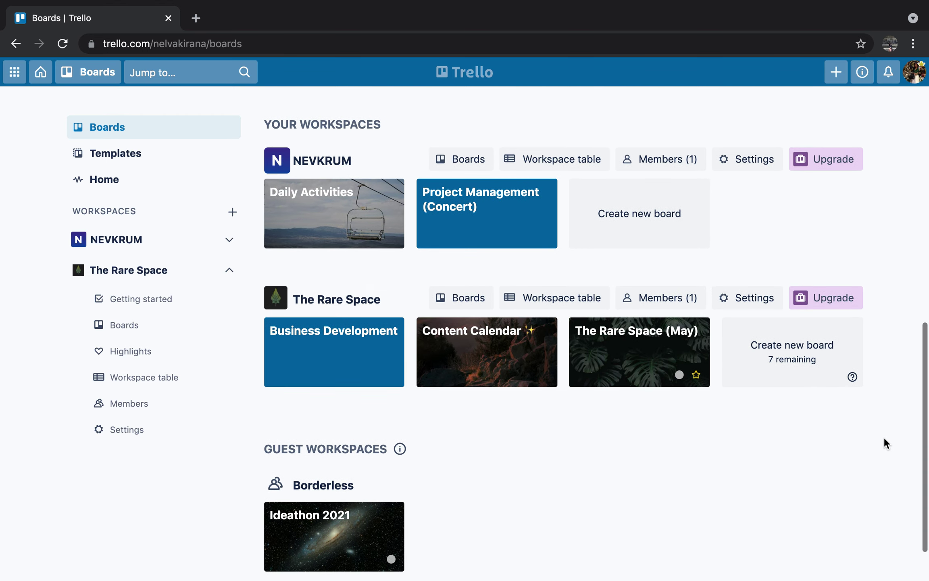
scroll(885, 443, up, 4)
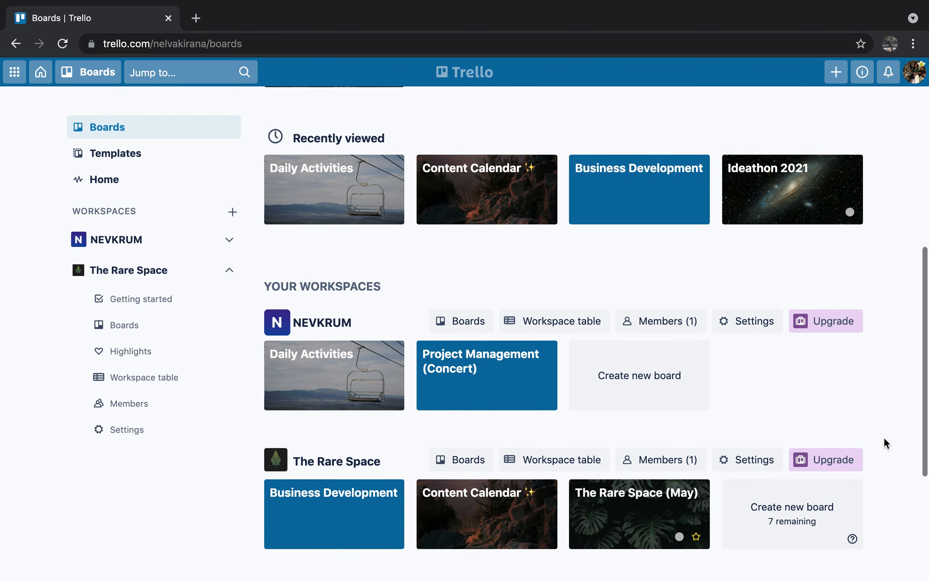
scroll(885, 444, up, 1)
scroll(885, 444, up, 3)
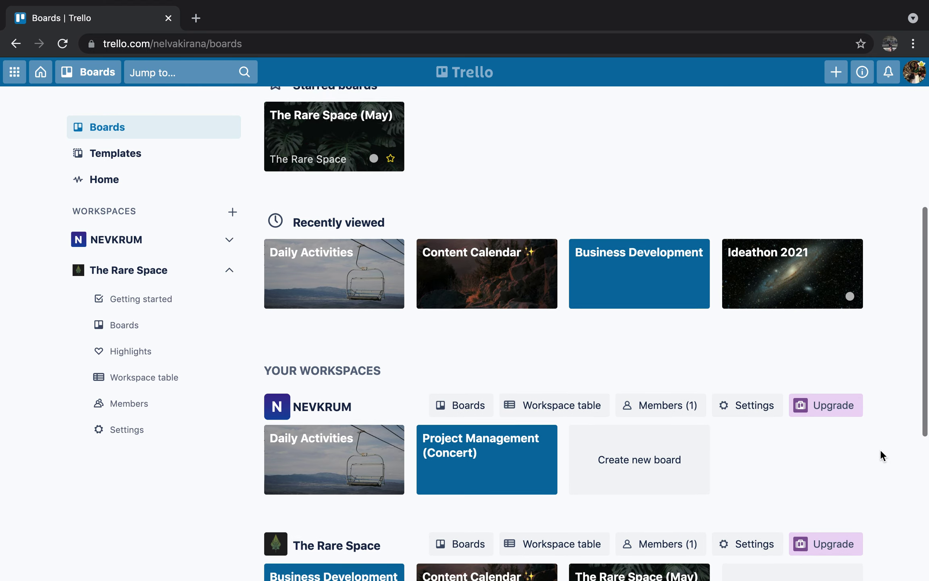
scroll(882, 455, up, 1)
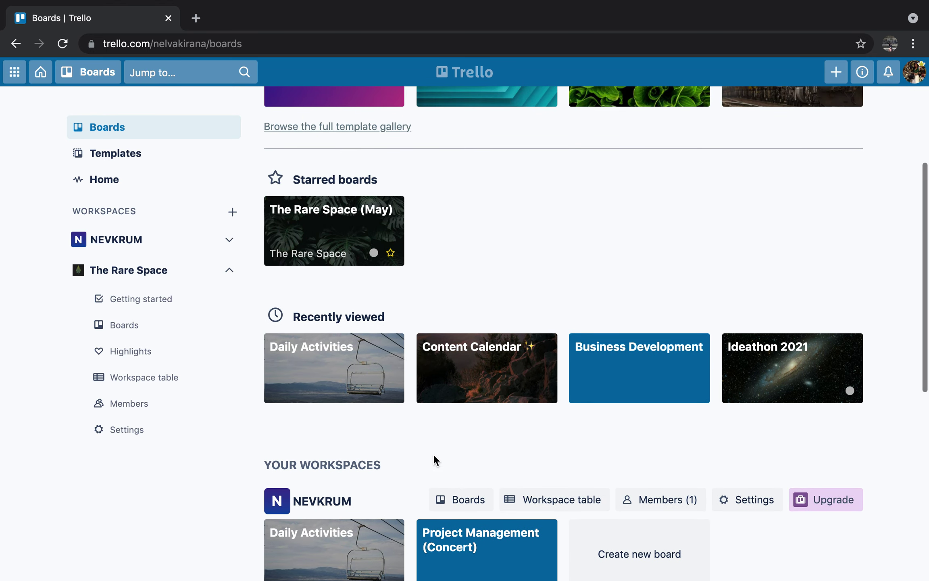
Open the recently viewed Daily Activities board and look over its lists and the actions available for the Bravos list
click(312, 398)
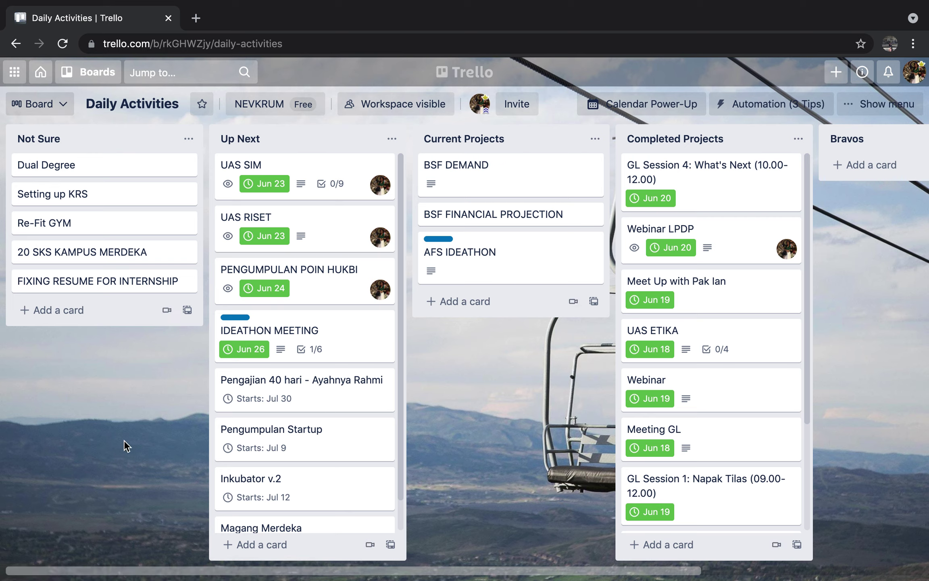
scroll(124, 440, right, 5)
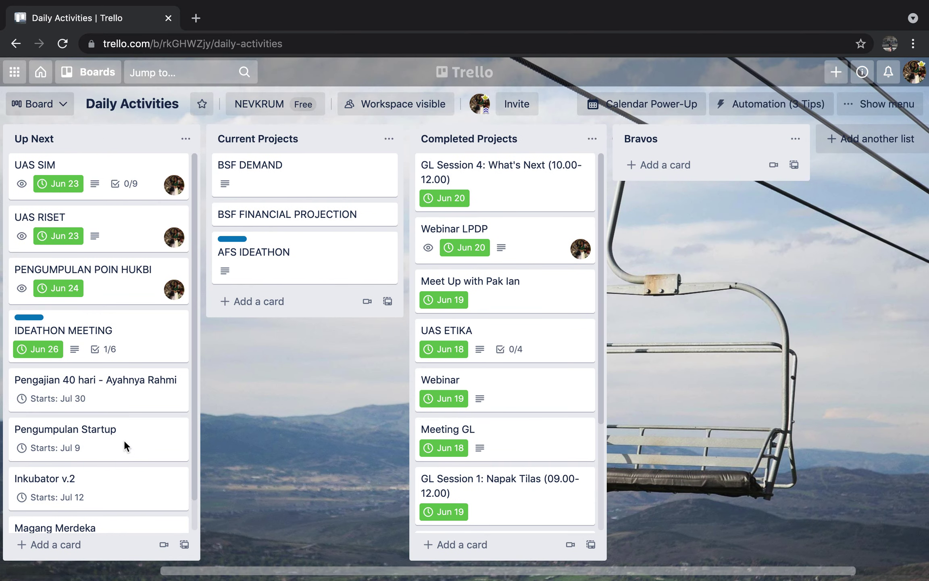
scroll(124, 440, left, 5)
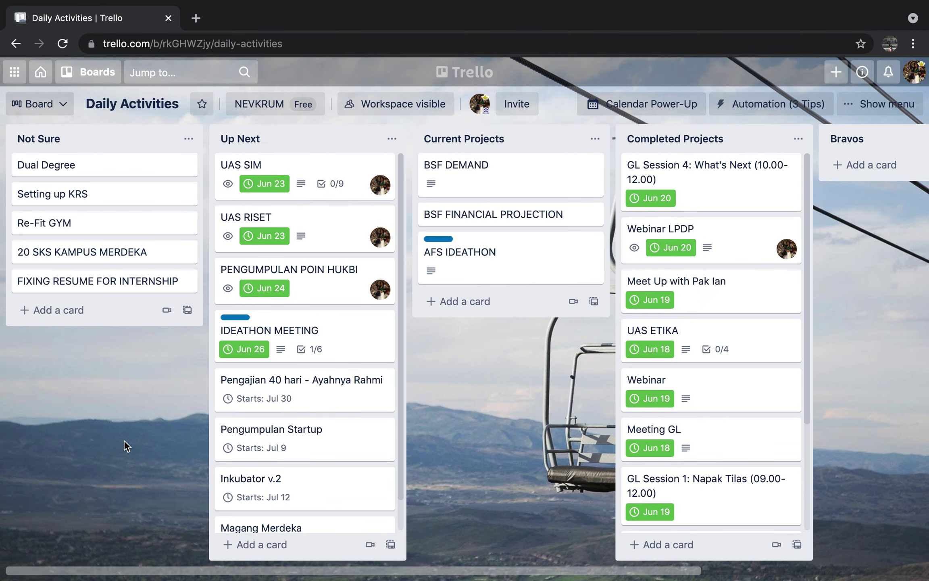
scroll(899, 151, right, 4)
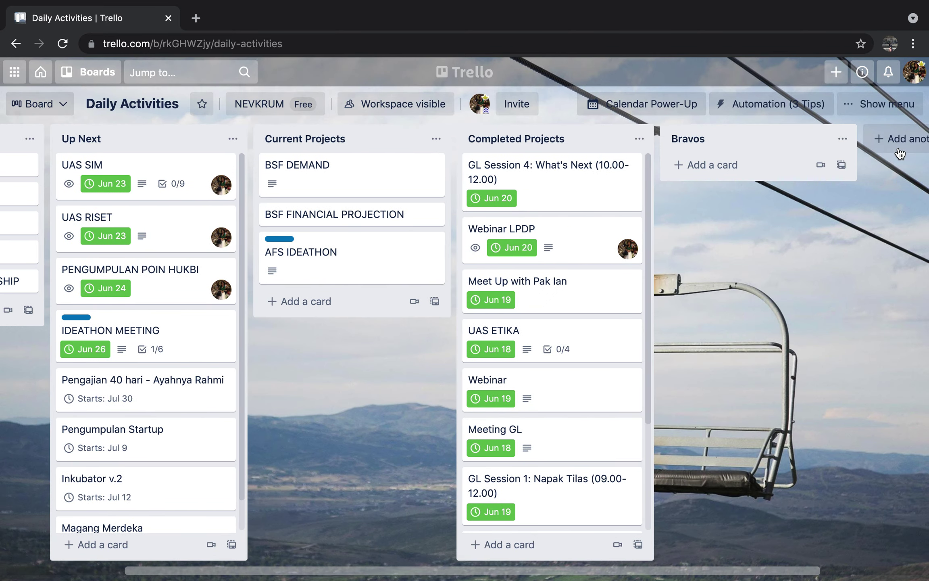
click(841, 146)
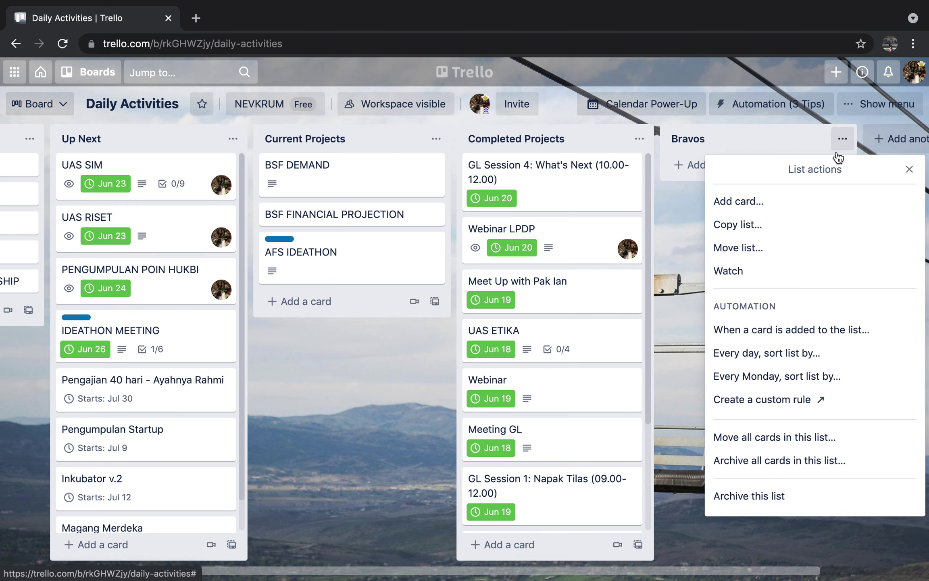
click(688, 303)
scroll(687, 303, left, 4)
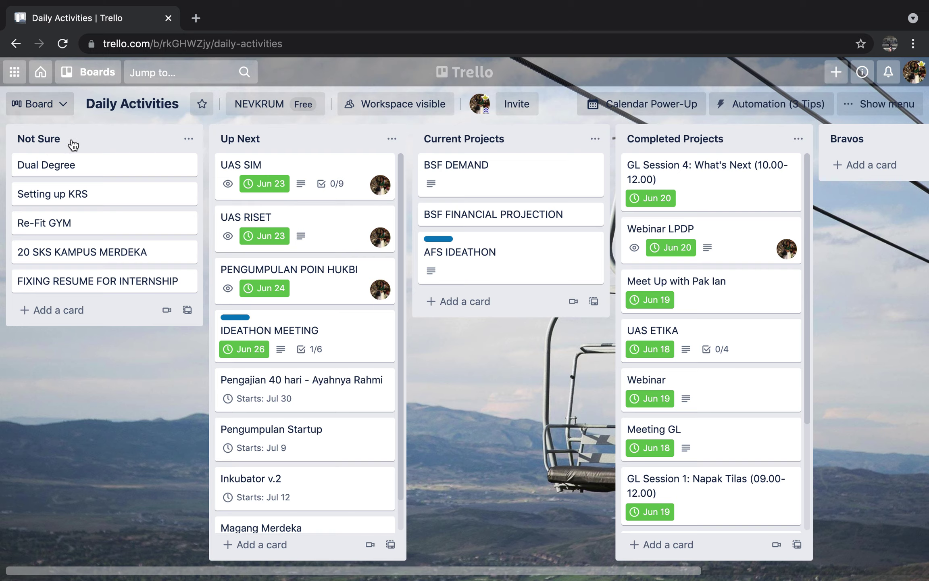
Open the Dual Degree card in the Not Sure list and enter "Informasi dari TU:" in its description
click(93, 172)
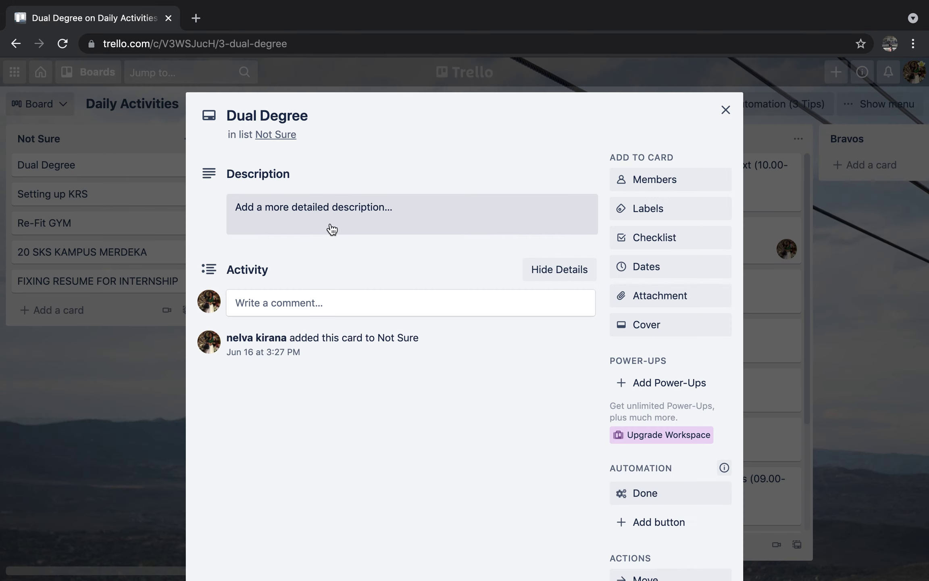
click(302, 218)
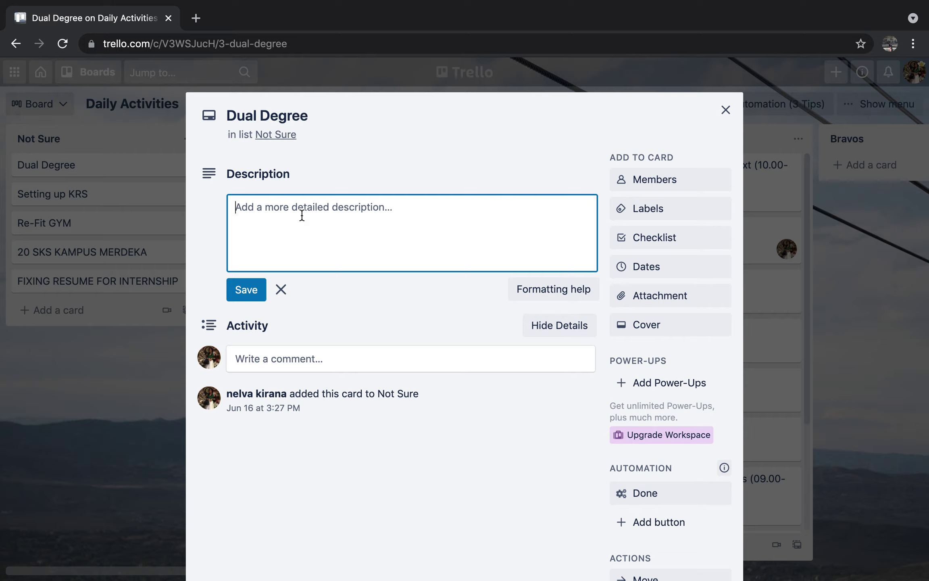
text(Informa)
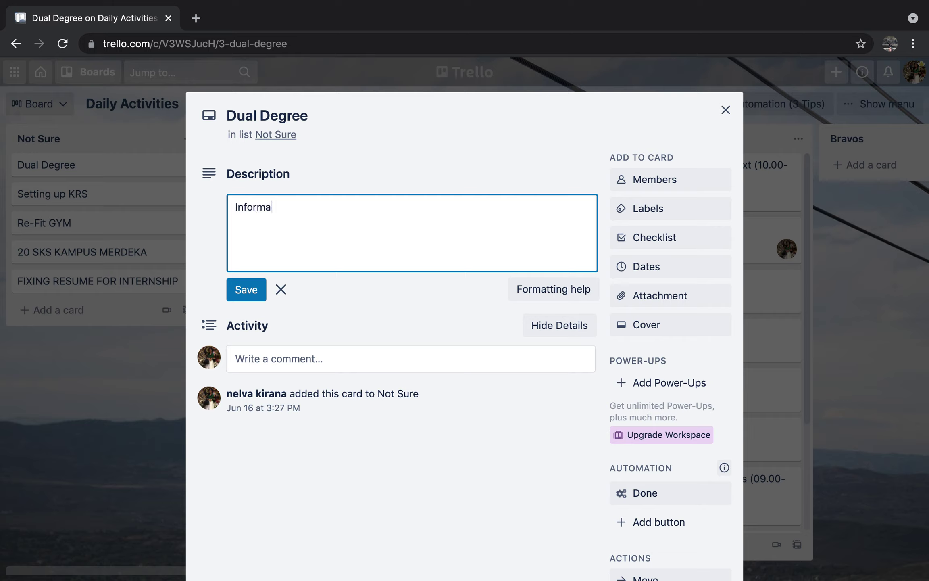
text(si dari dosen)
key(BackSpace)
key(BackSpace)
key(BackSpace)
text(TU:)
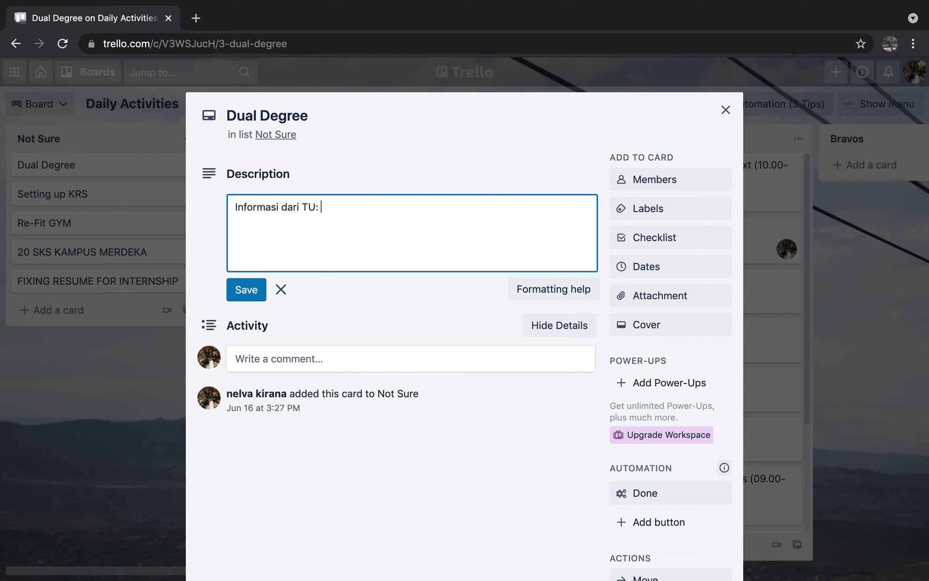
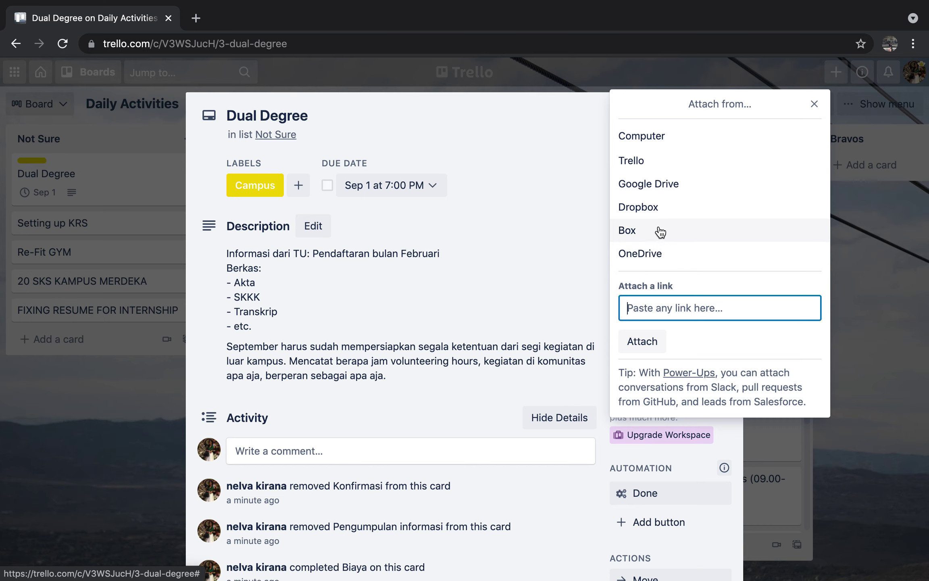
click(578, 304)
key(ctrl+a)
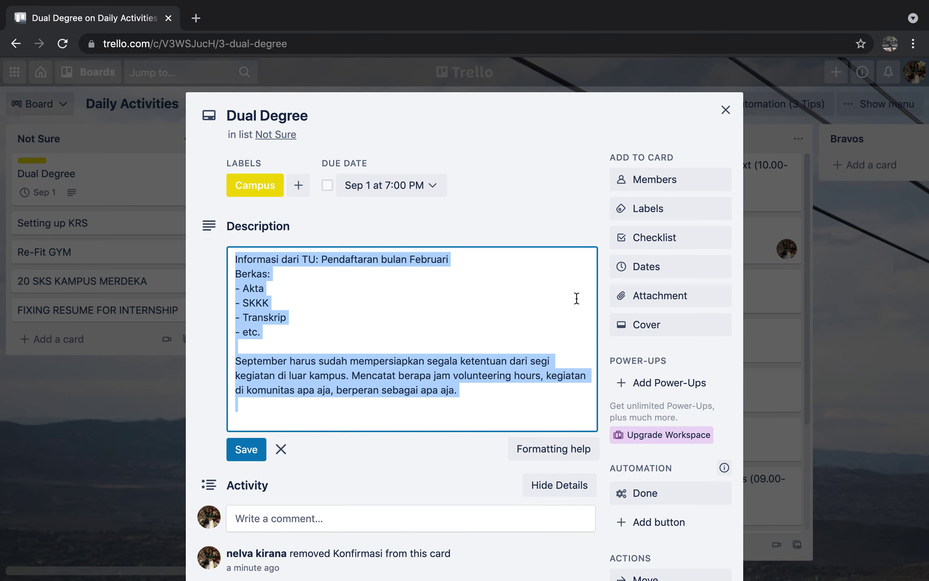
scroll(577, 298, down, 3)
scroll(604, 136, up, 3)
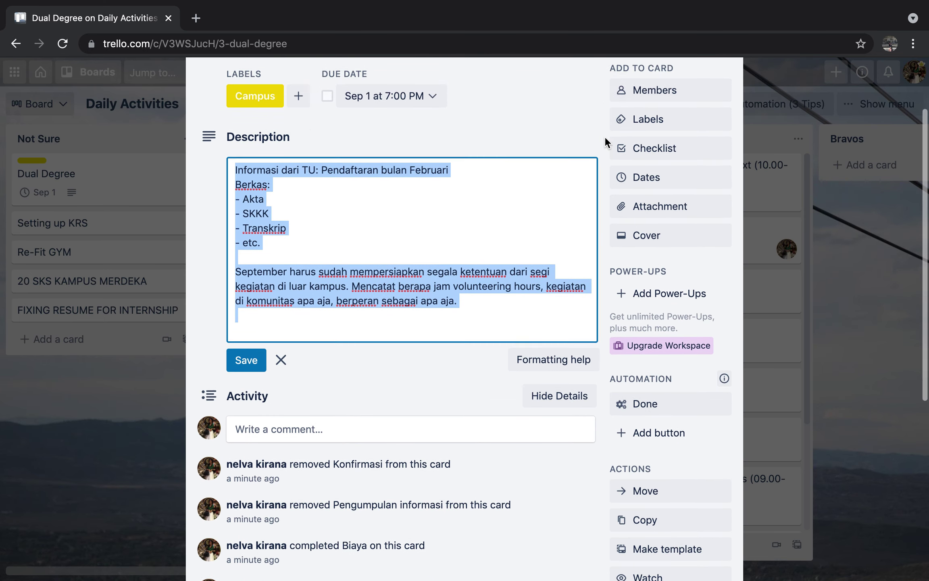
click(628, 113)
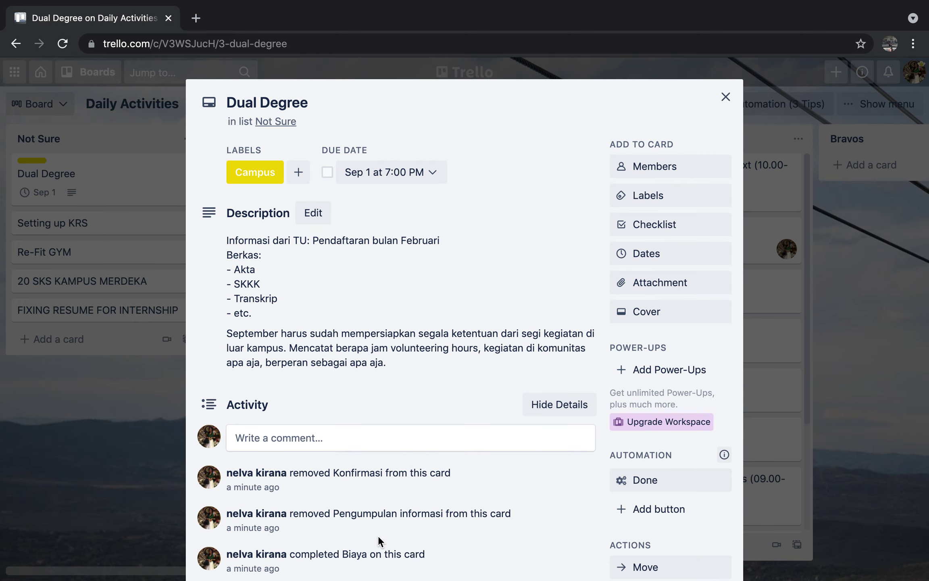
Try a blue cover on the Dual Degree card and replace it with the Unsplash photo of a starry sky over mountains
click(656, 318)
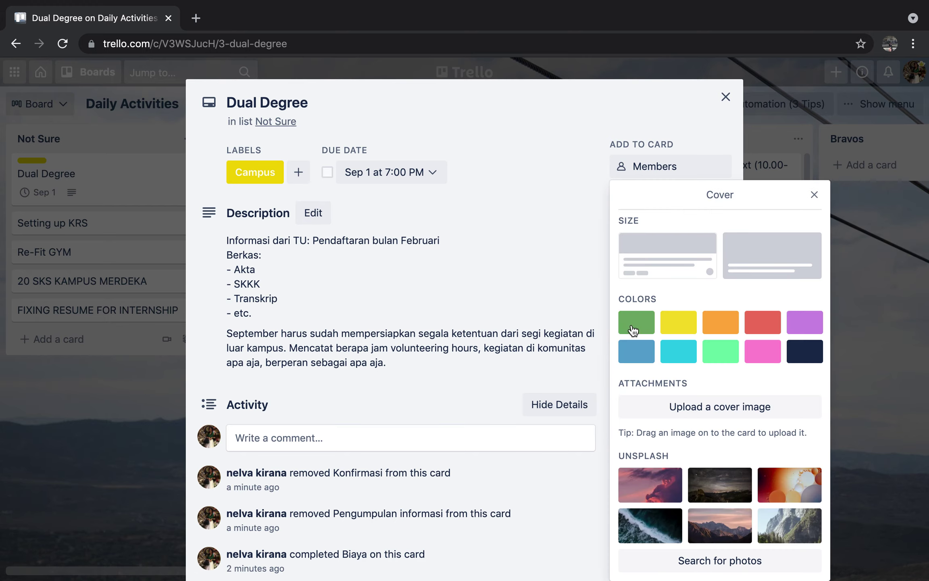
click(642, 358)
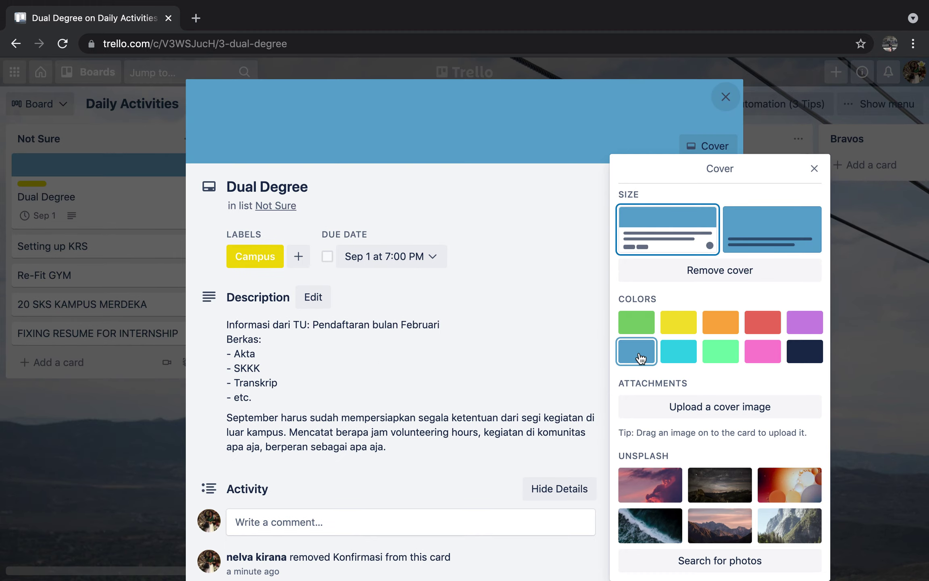
click(715, 478)
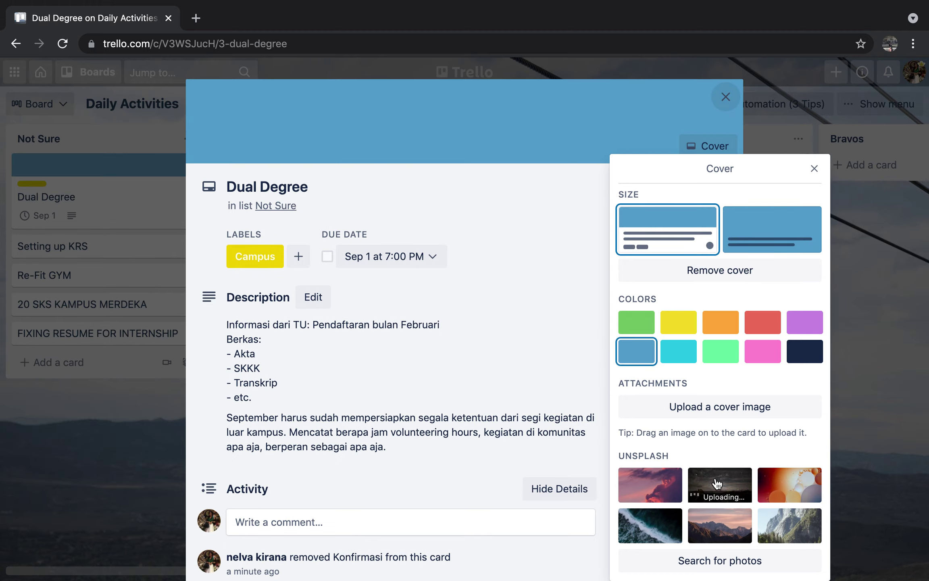
click(815, 169)
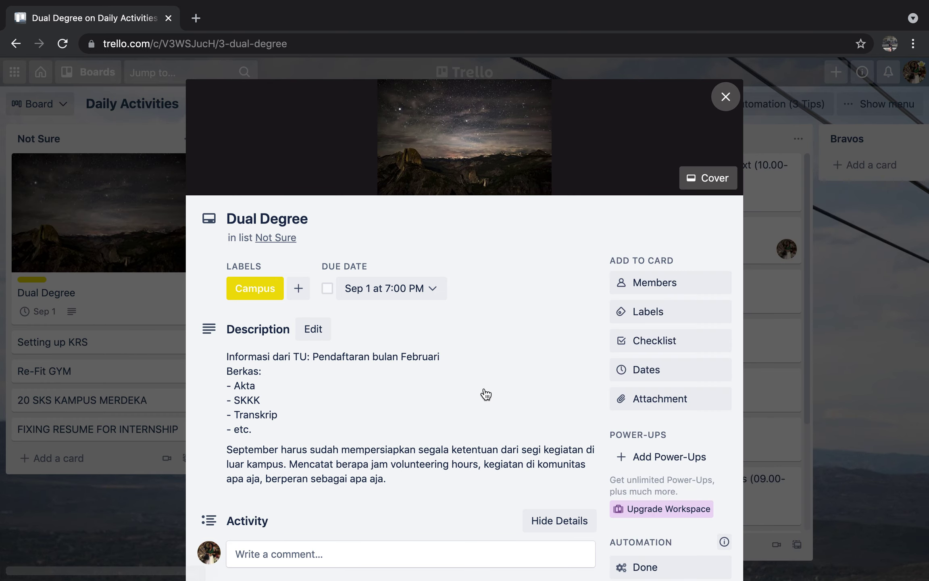
scroll(484, 390, down, 4)
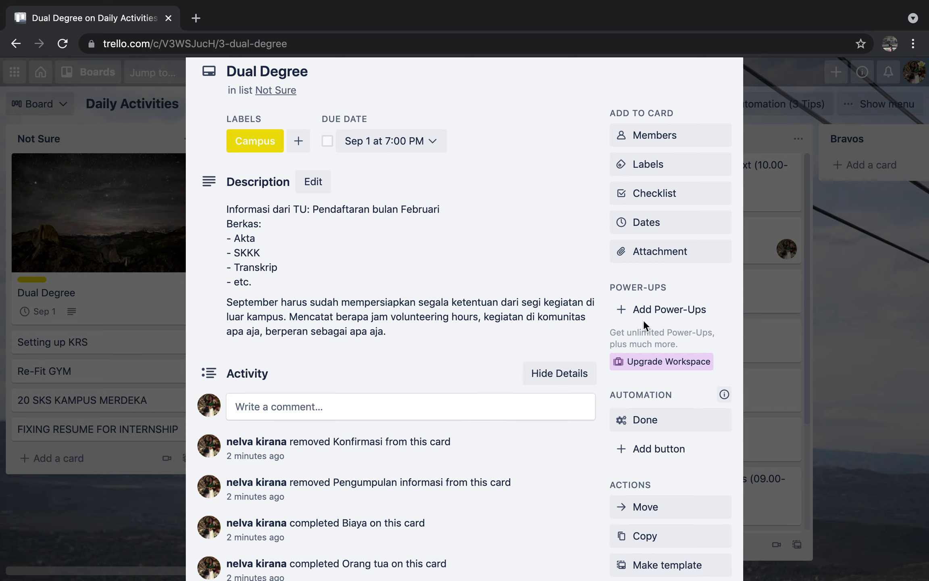
scroll(643, 417, up, 4)
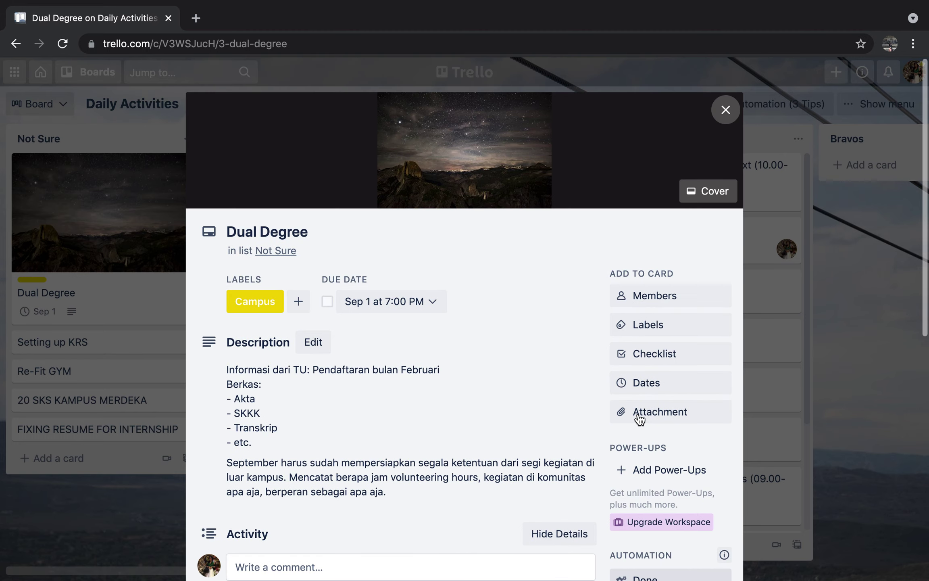
Close the Dual Degree card and look over the Re-Fit GYM card and the Up Next and Completed Projects lists
click(726, 108)
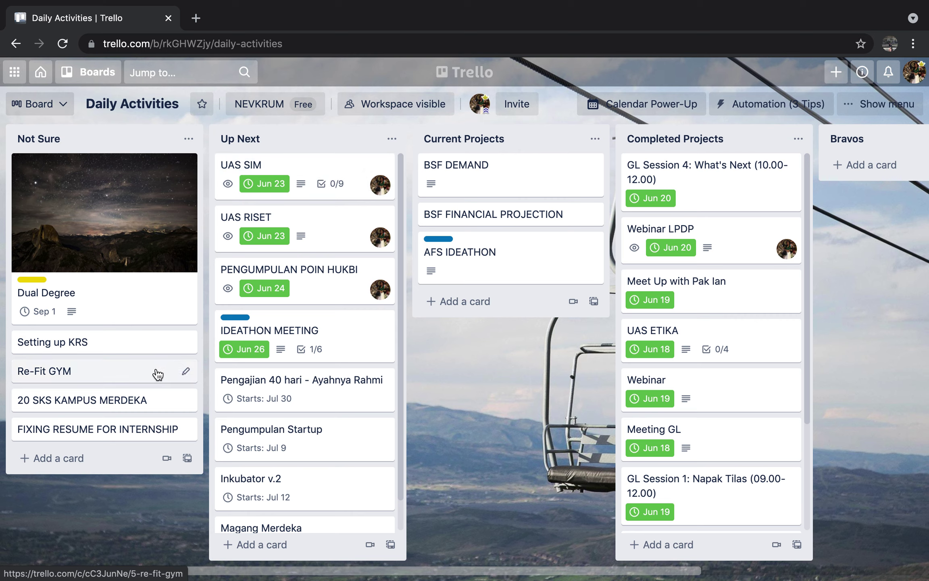
scroll(278, 408, down, 2)
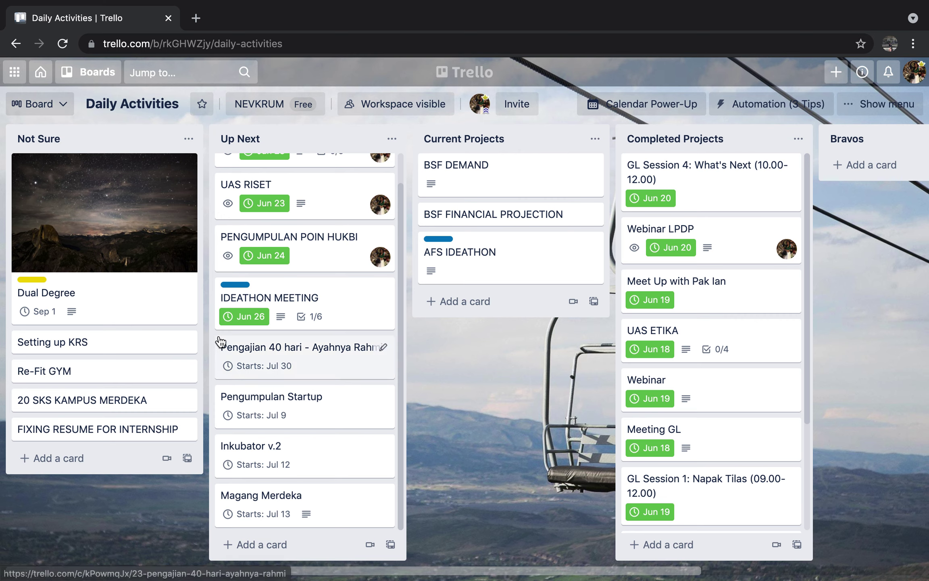
scroll(221, 342, up, 2)
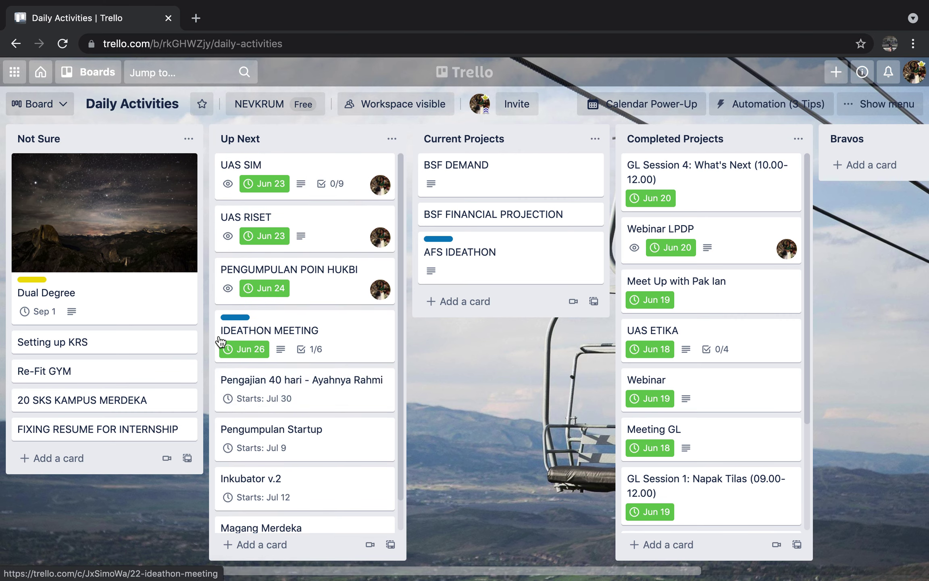
click(153, 375)
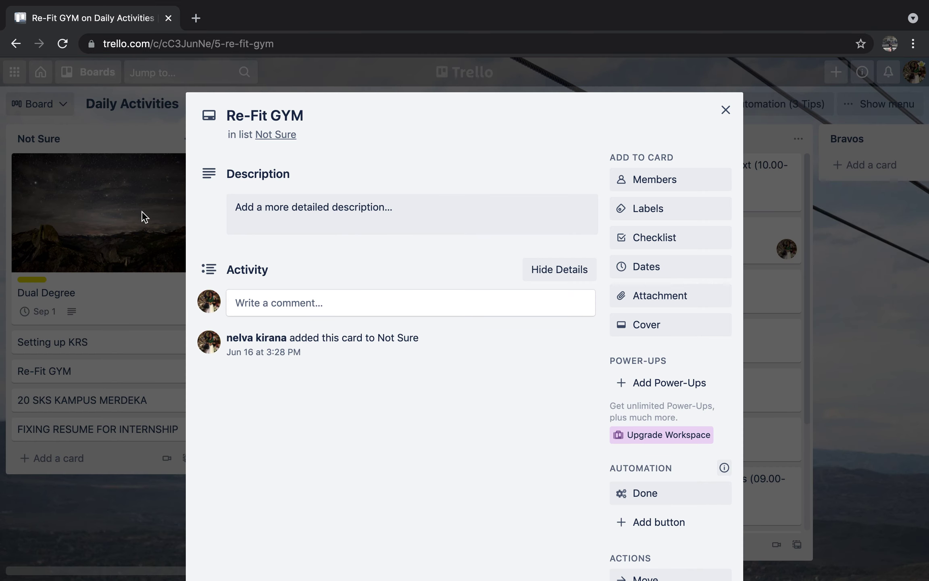
click(119, 209)
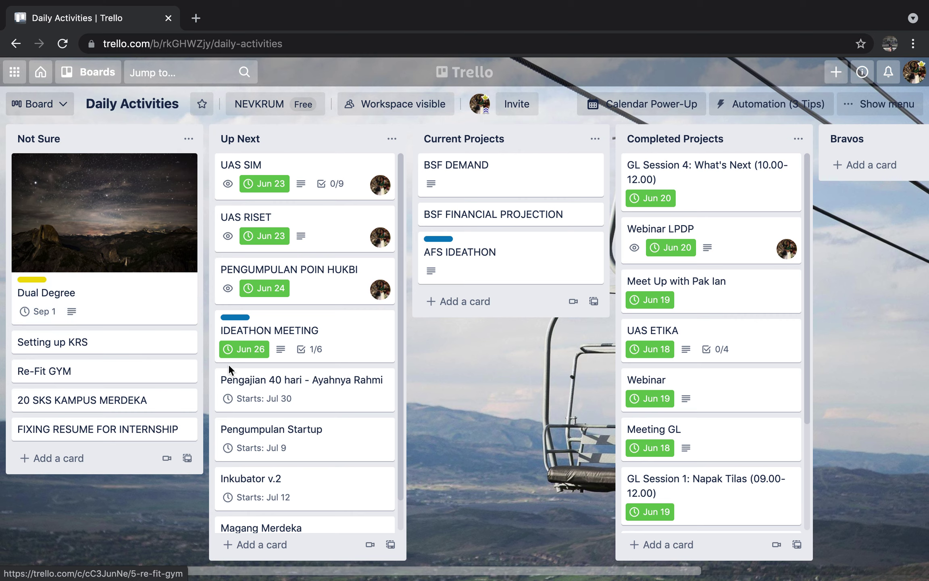
scroll(229, 364, down, 1)
scroll(231, 363, up, 1)
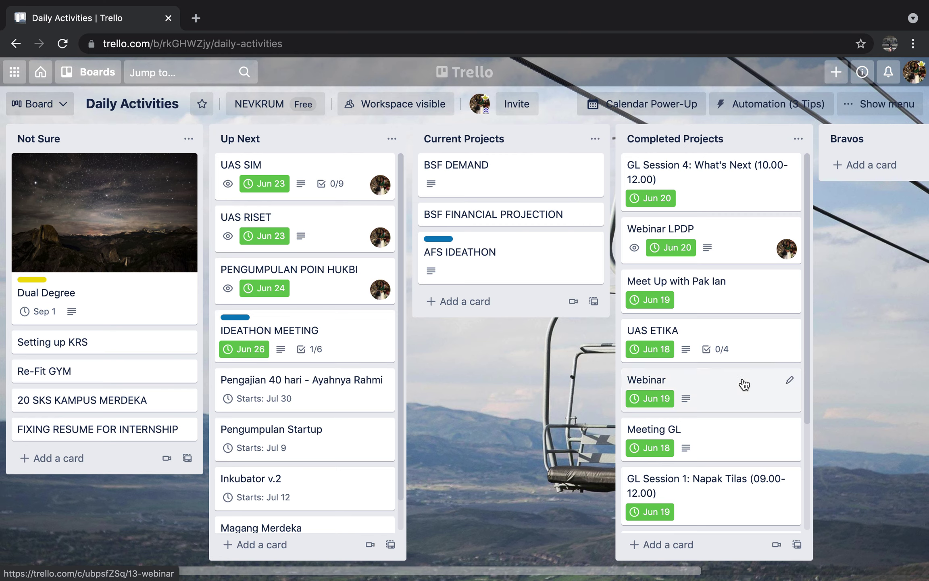
scroll(743, 384, down, 5)
scroll(744, 383, up, 5)
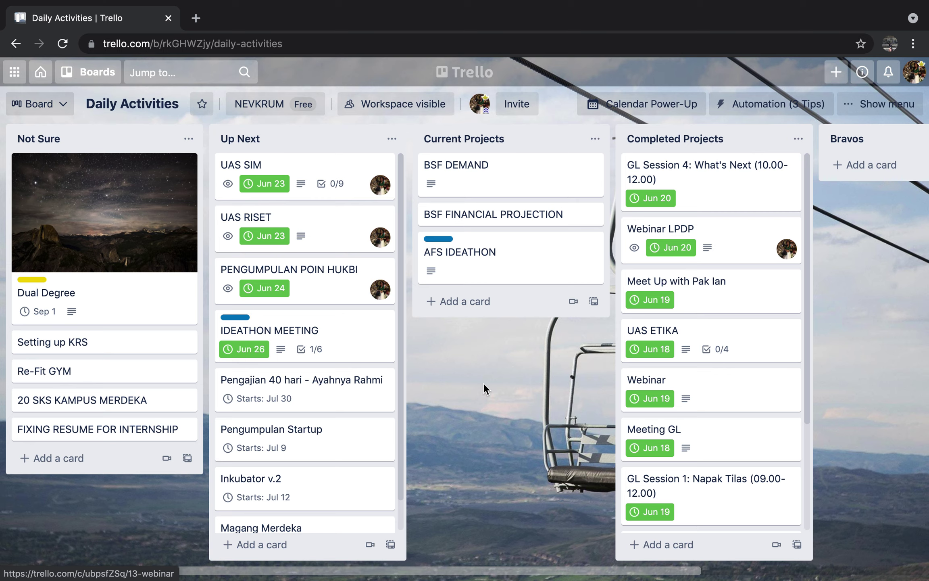
scroll(369, 411, down, 1)
scroll(368, 411, up, 1)
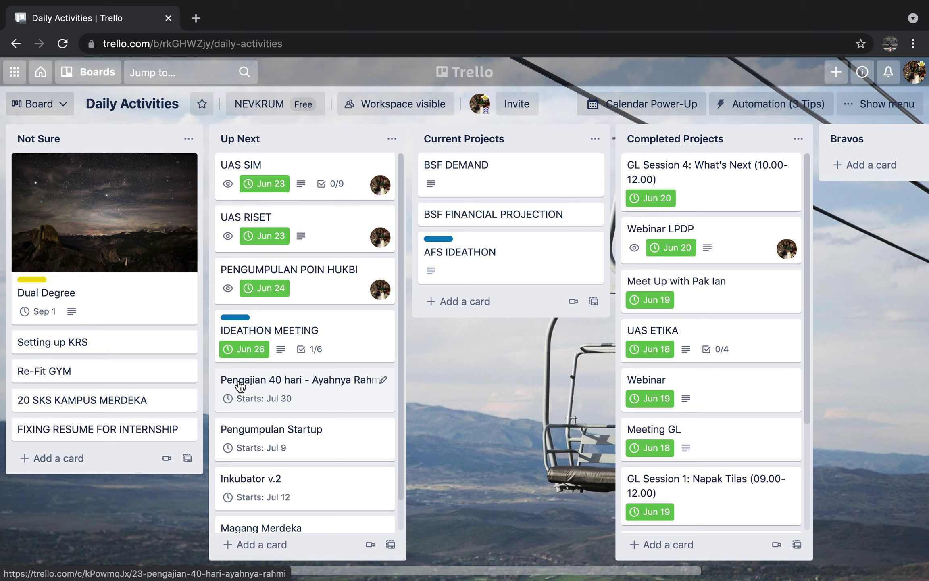
Look over the details of the 20 SKS KAMPUS MERDEKA and Magang Merdeka cards and the rest of the Up Next list
click(172, 400)
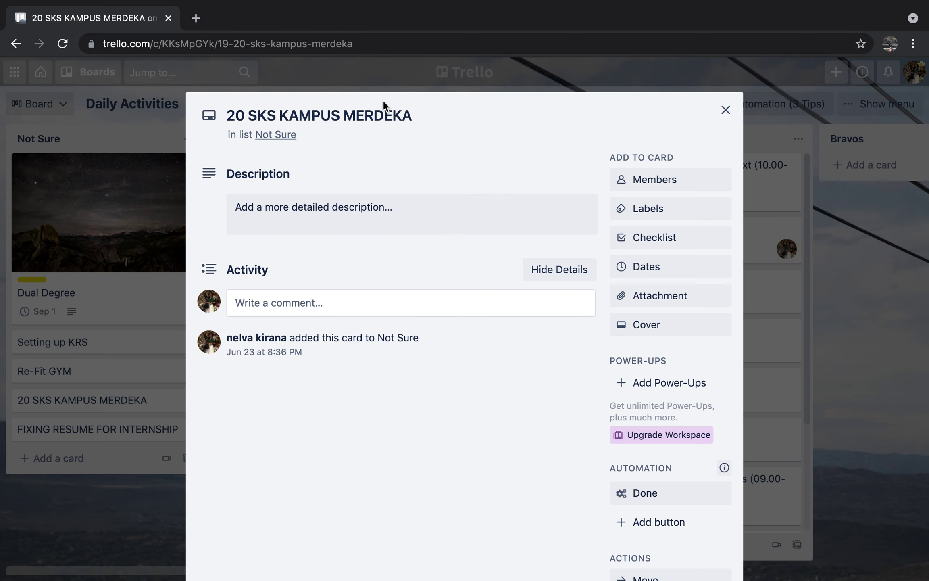
click(173, 370)
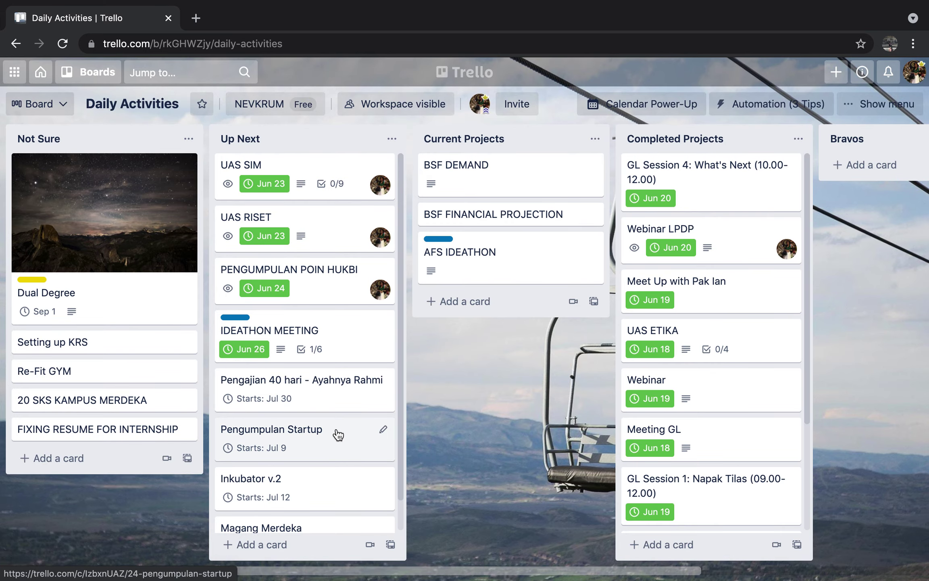
click(336, 517)
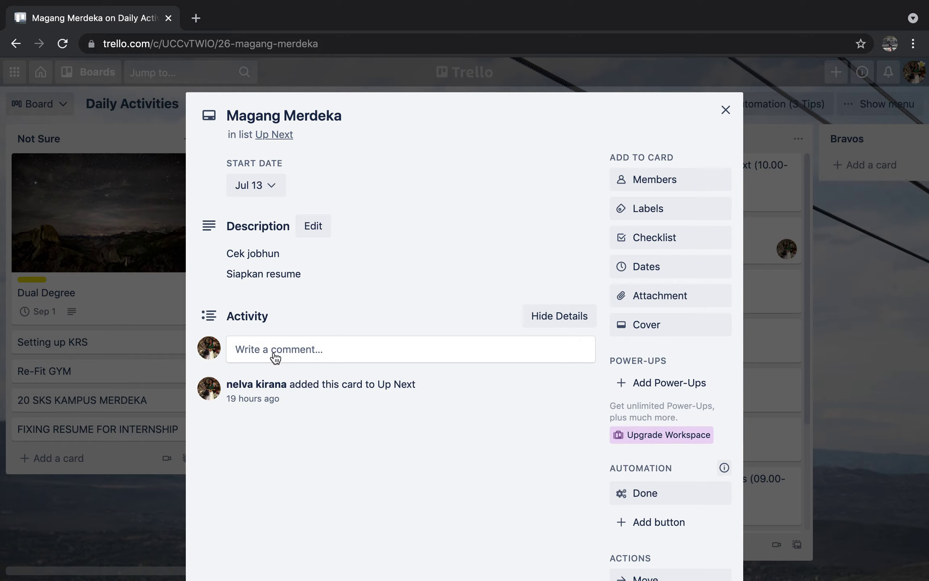
click(150, 511)
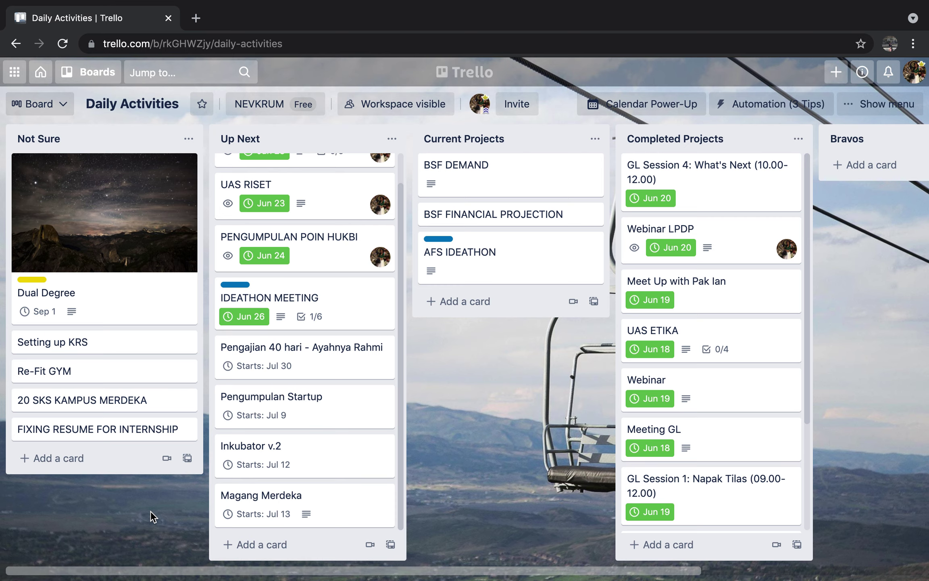
scroll(150, 510, right, 2)
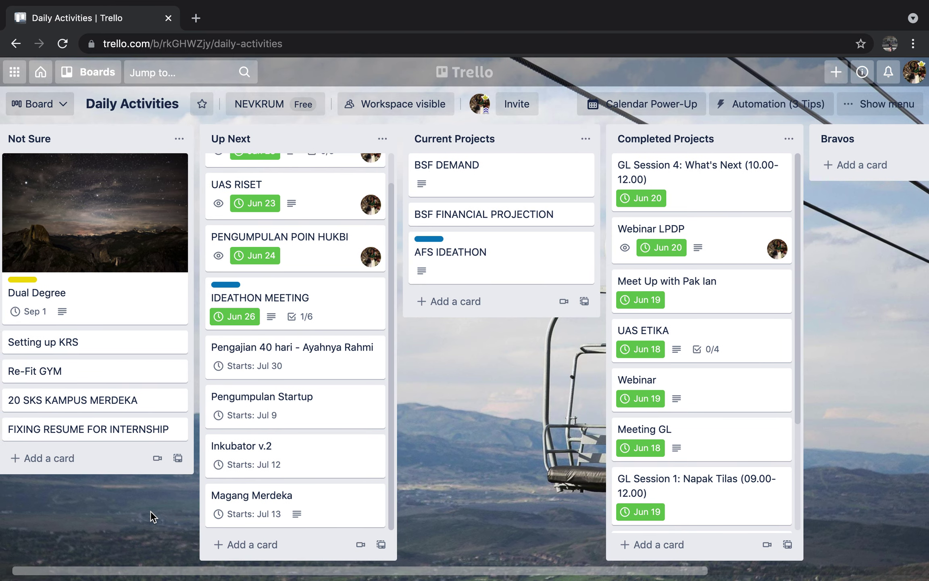
scroll(268, 443, up, 1)
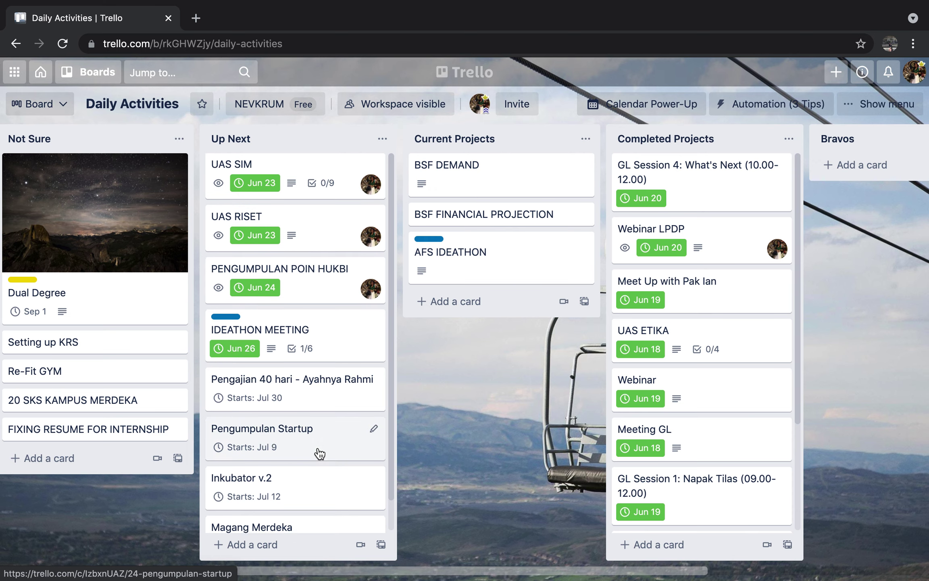
scroll(317, 452, down, 1)
scroll(318, 453, up, 1)
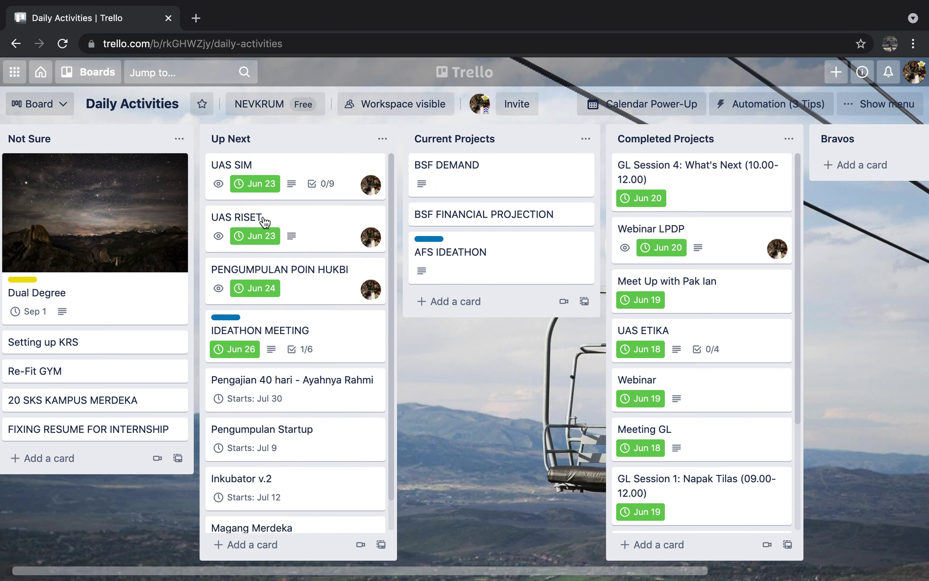
Mark the IDEATHON MEETING card's checklist items from "Cari referensi tahun lalu" through "Jenis email yang akan diproduksi minggu ini" as complete
click(334, 353)
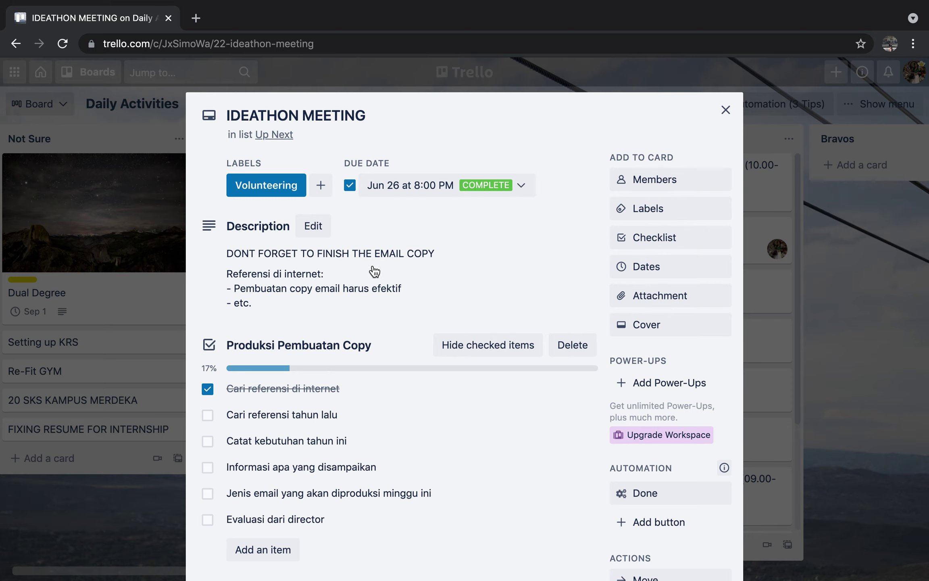
scroll(390, 296, down, 1)
scroll(390, 295, down, 1)
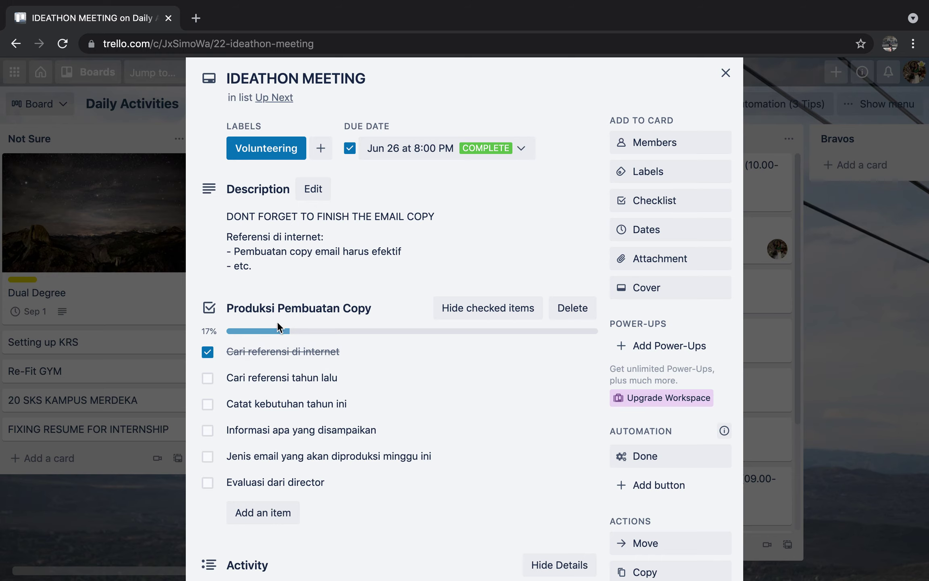
click(208, 379)
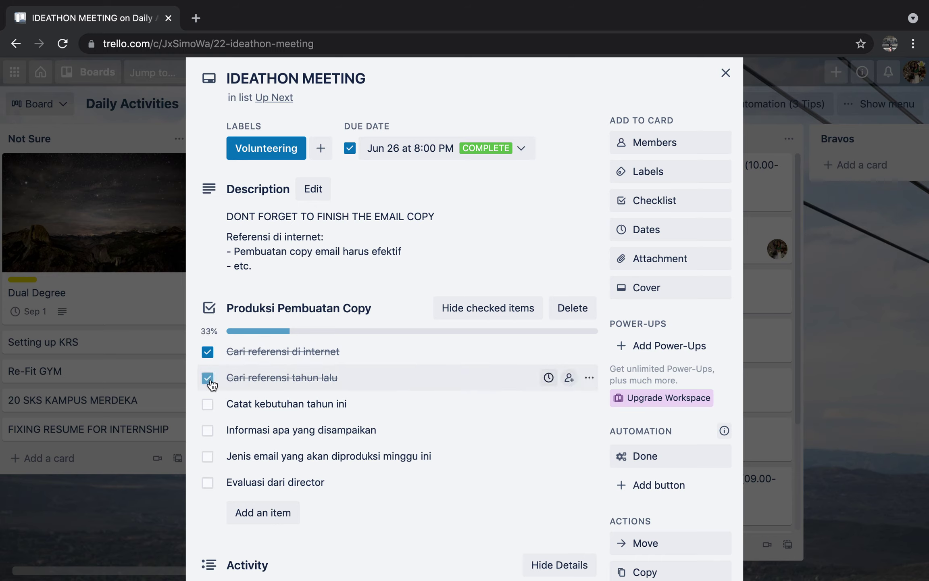
click(208, 404)
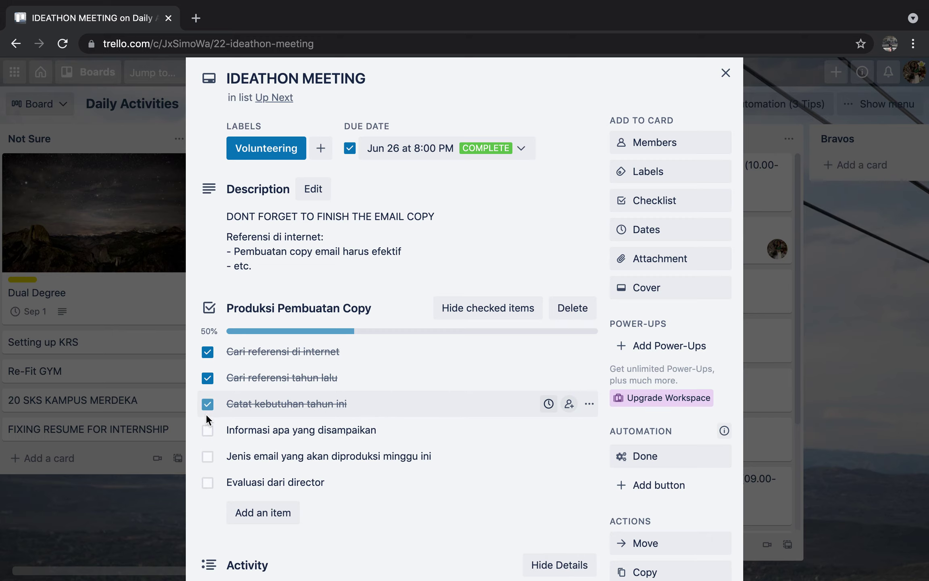
click(208, 430)
click(208, 457)
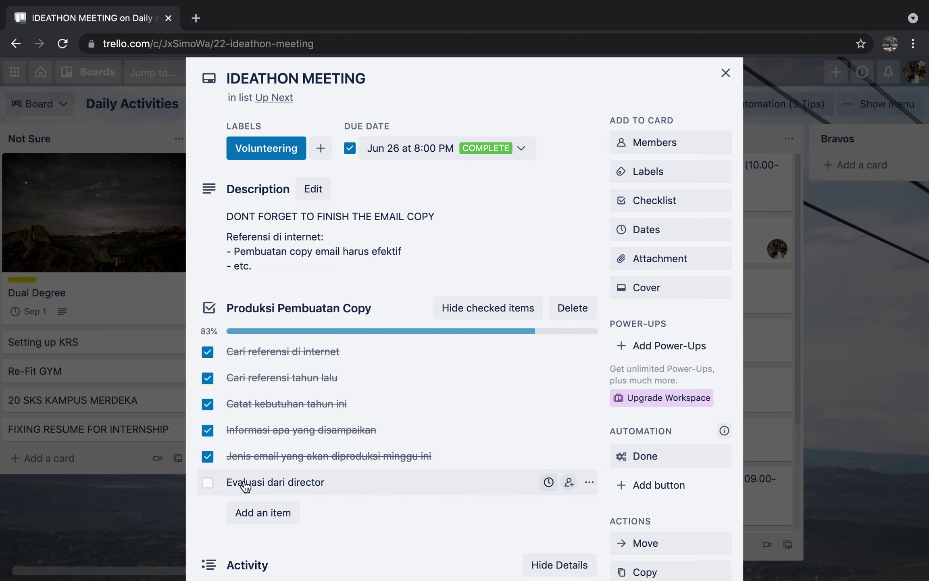
scroll(492, 405, down, 3)
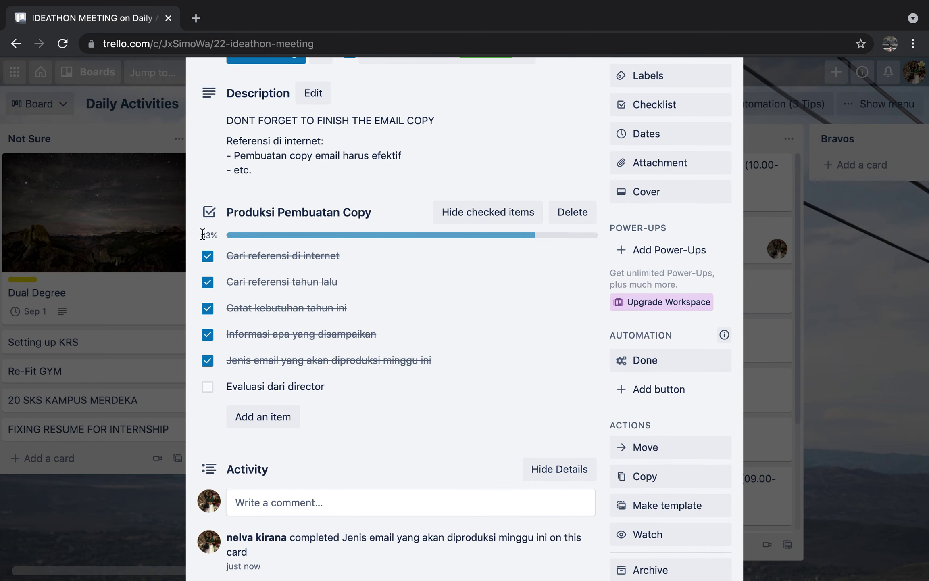
scroll(202, 234, up, 5)
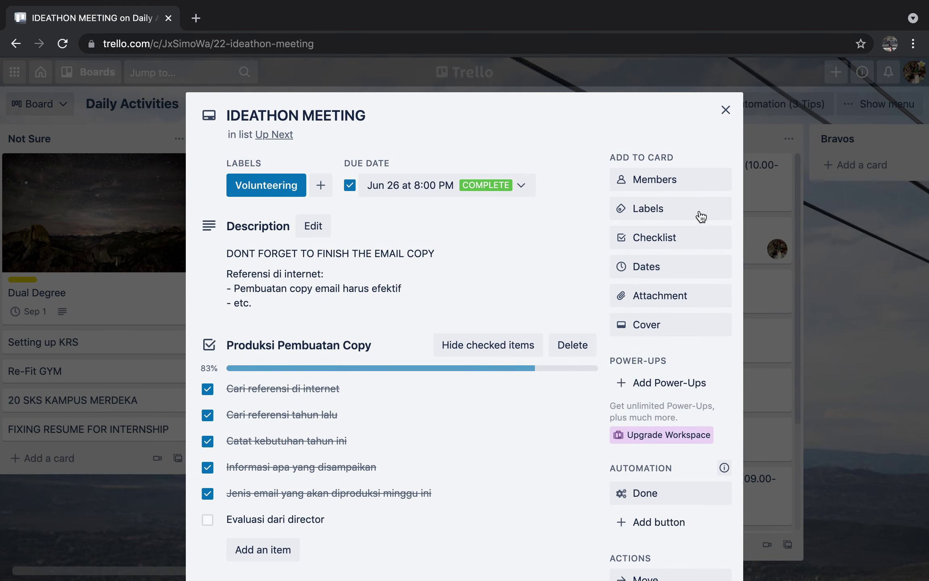
click(839, 254)
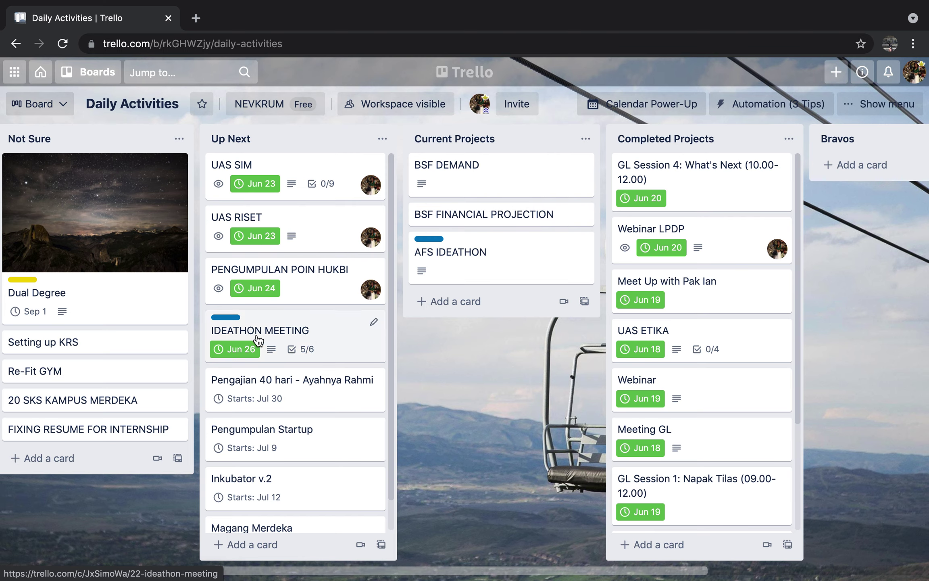
Move the Re-Fit GYM card to the end of the Up Next list and enter "Start hari Minggu" as its description
scroll(280, 459, down, 2)
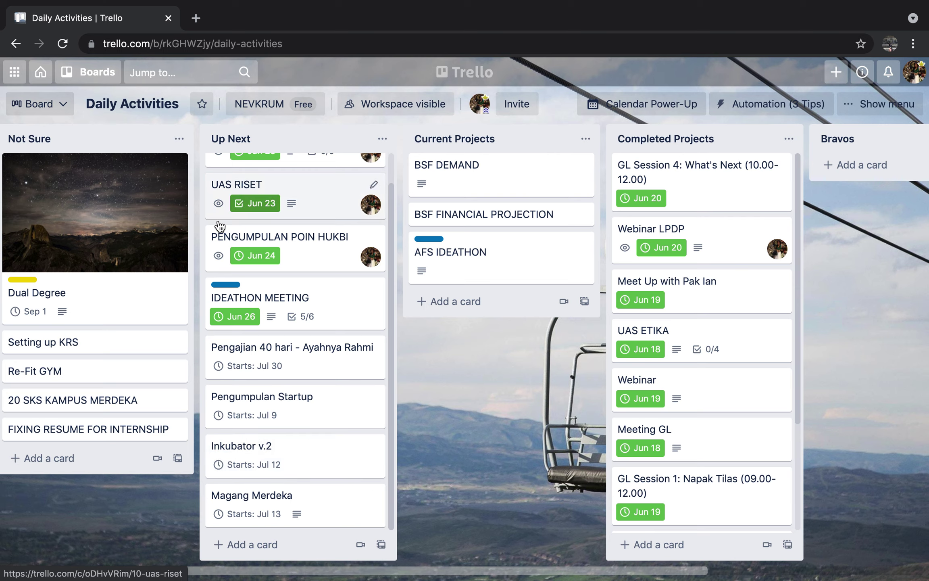
drag(90, 376, 293, 526)
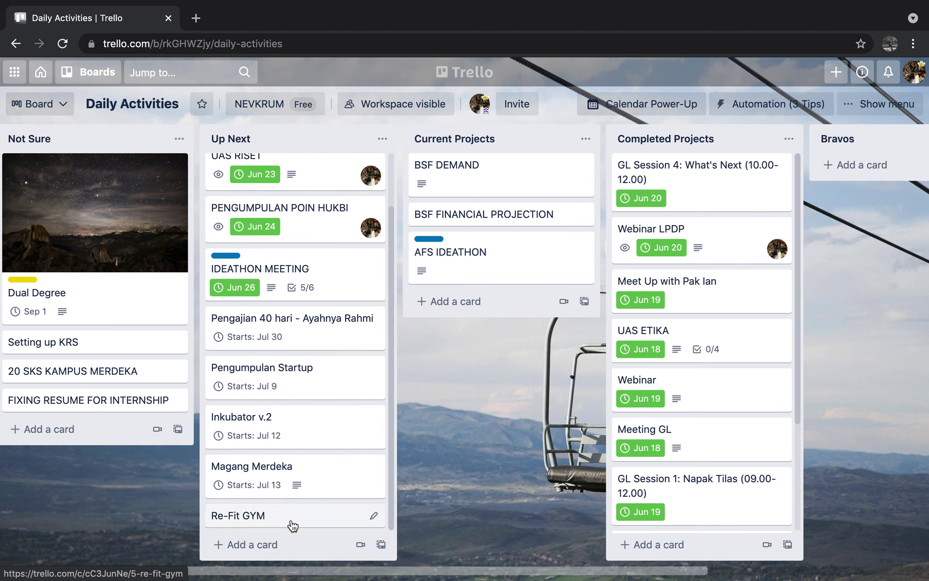
click(259, 517)
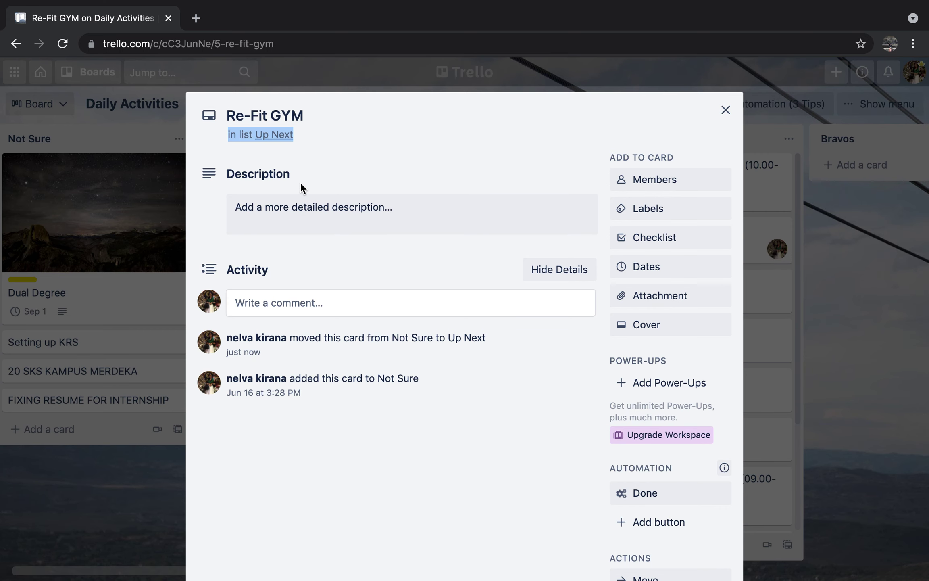
click(292, 208)
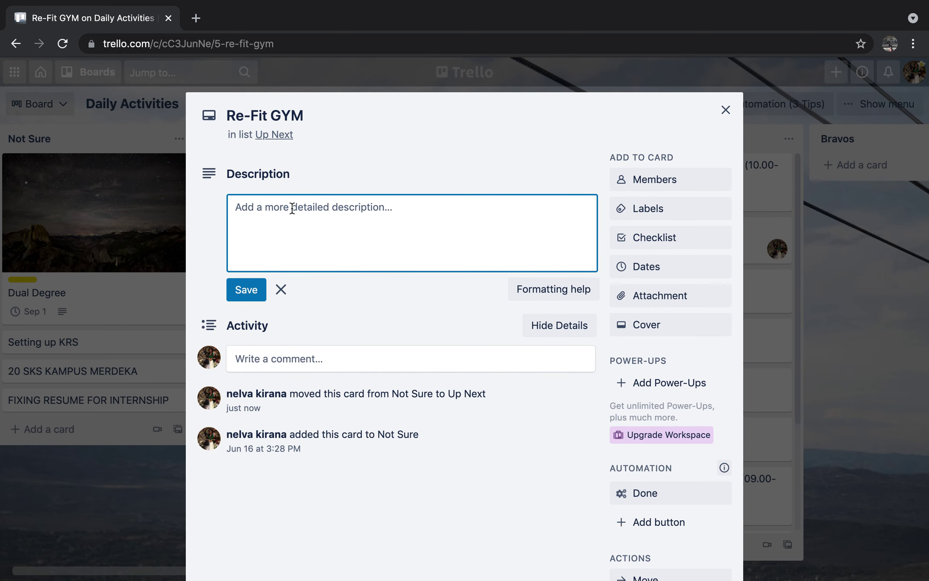
text(Start hari Minggu)
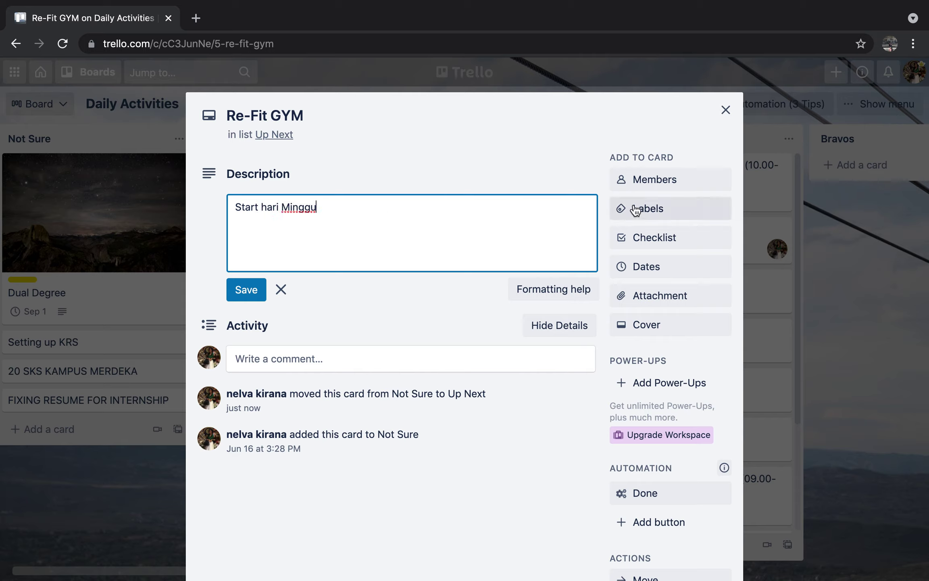
Set the Re-Fit GYM card's due date to 09/05/2021 at 10:00 AM and save its description
click(637, 264)
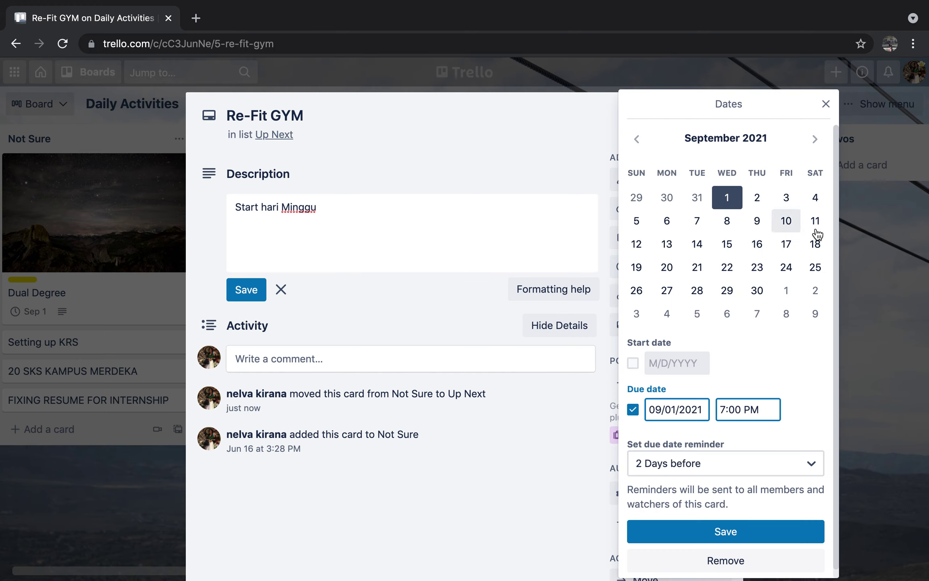
click(645, 230)
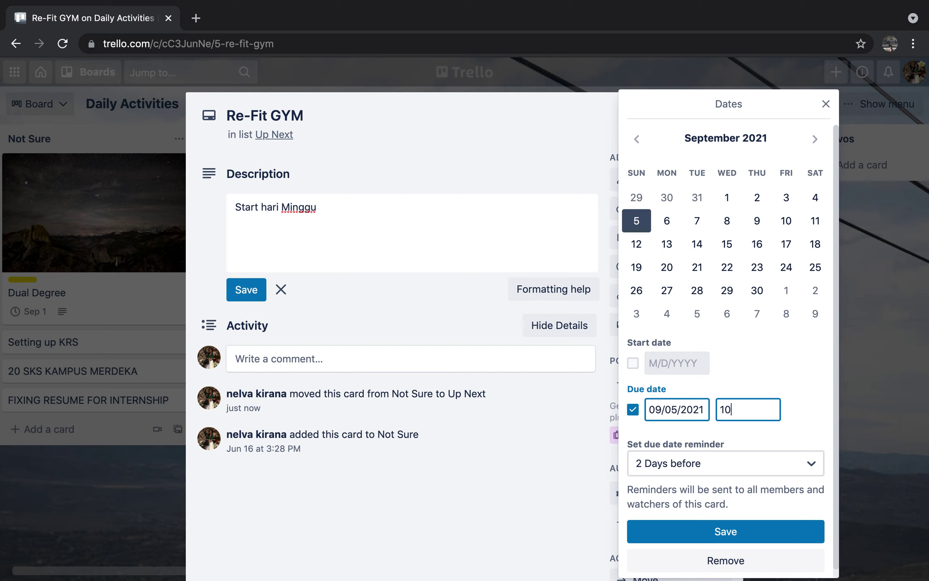
key(Return)
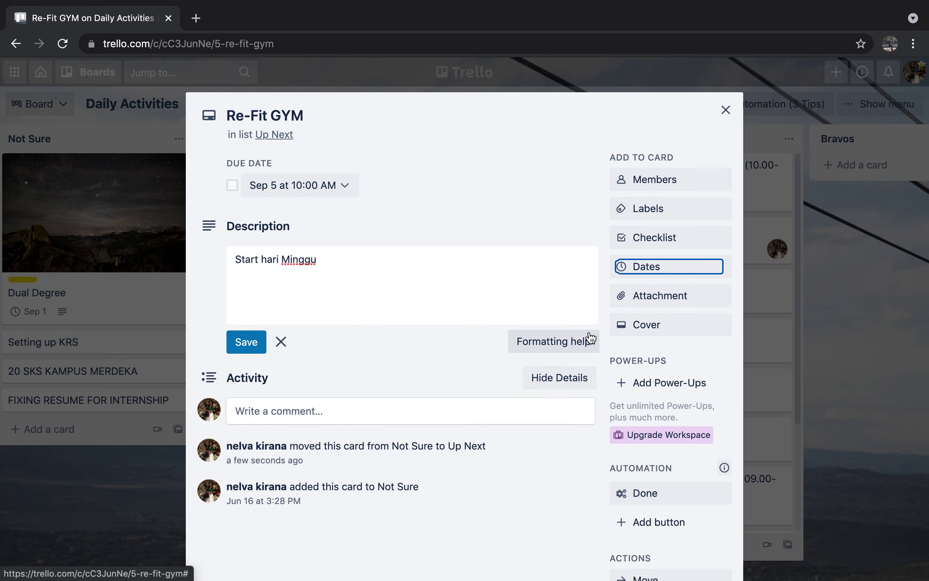
click(251, 343)
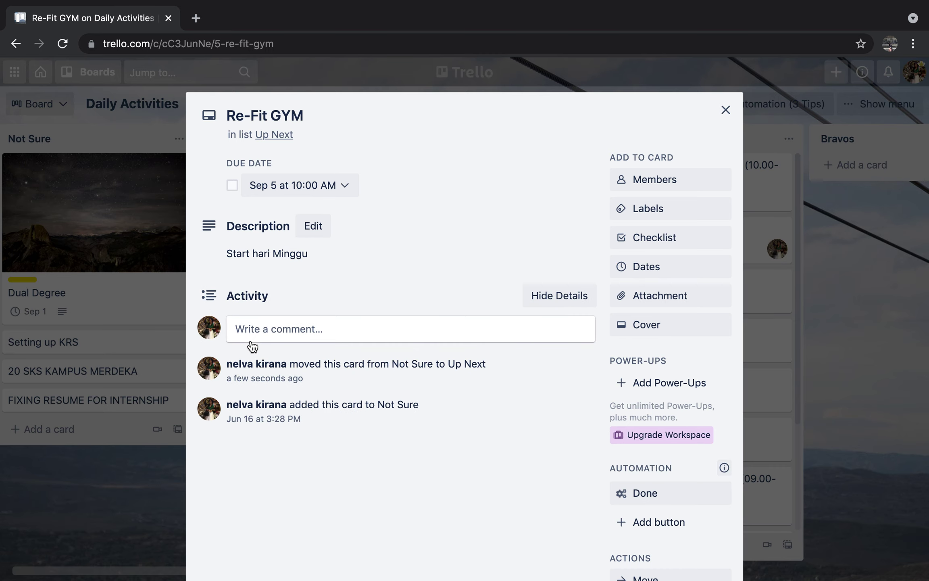
Close the Re-Fit GYM card and reopen it from the Up Next list to check its due date and activity
click(855, 330)
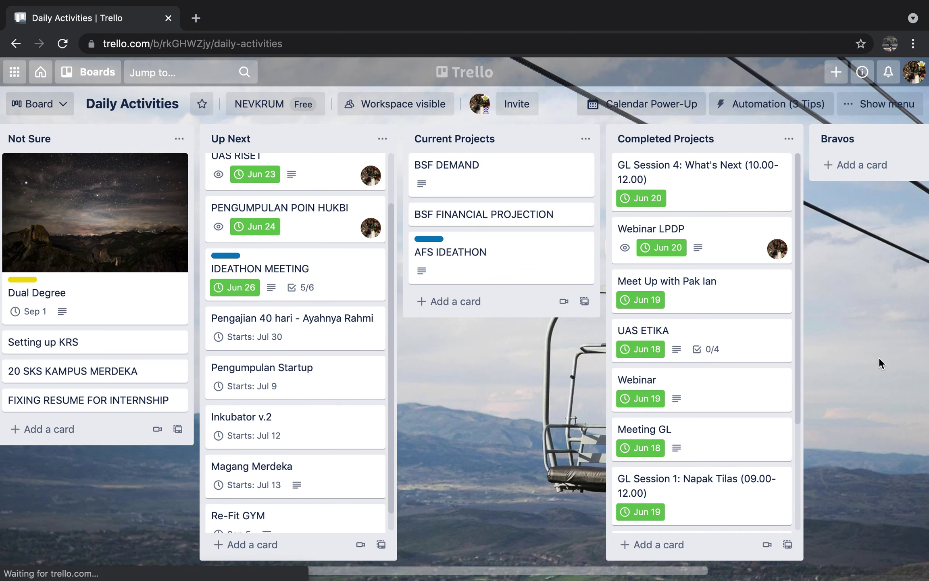
scroll(296, 510, down, 1)
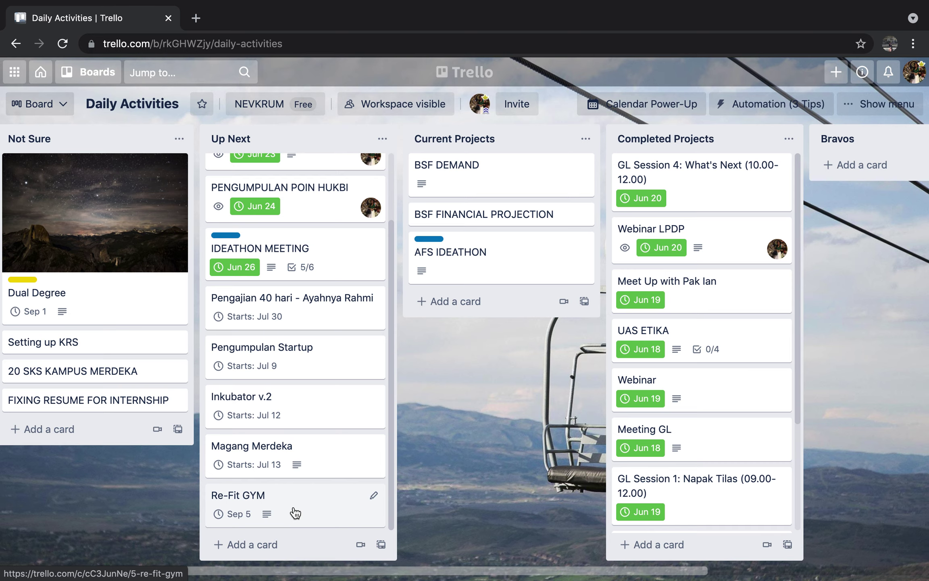
click(296, 512)
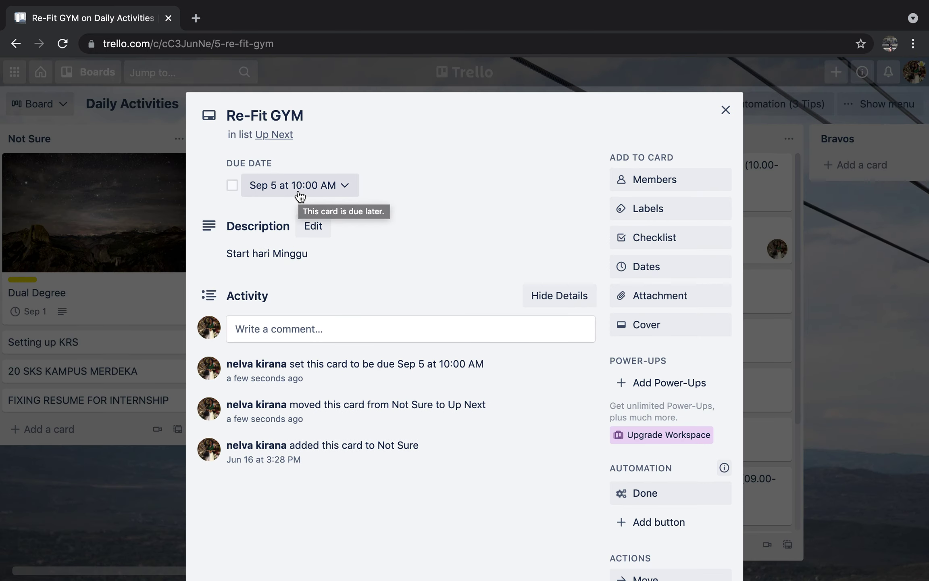
Set the Re-Fit GYM card's due date reminder to 2 Hours before, save it and close the card
click(641, 267)
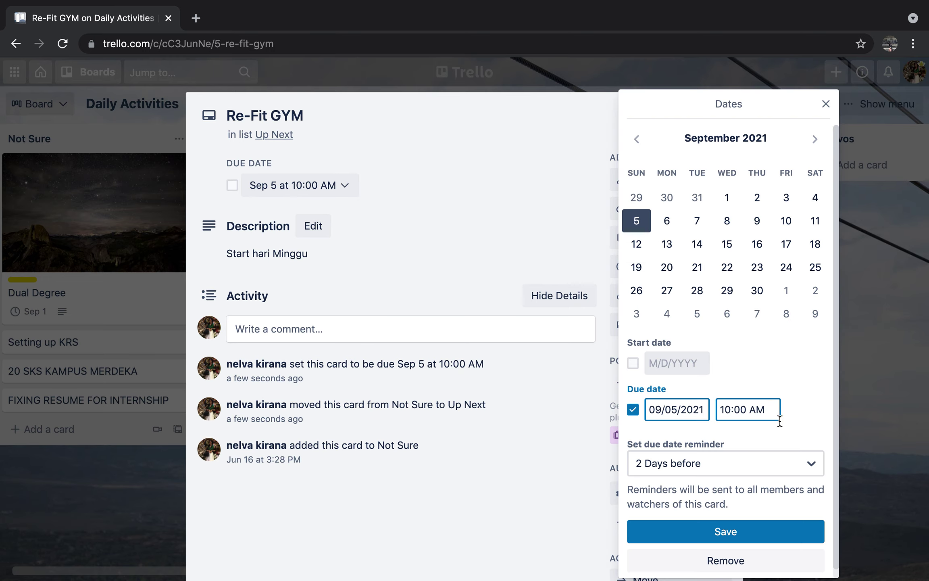
click(712, 467)
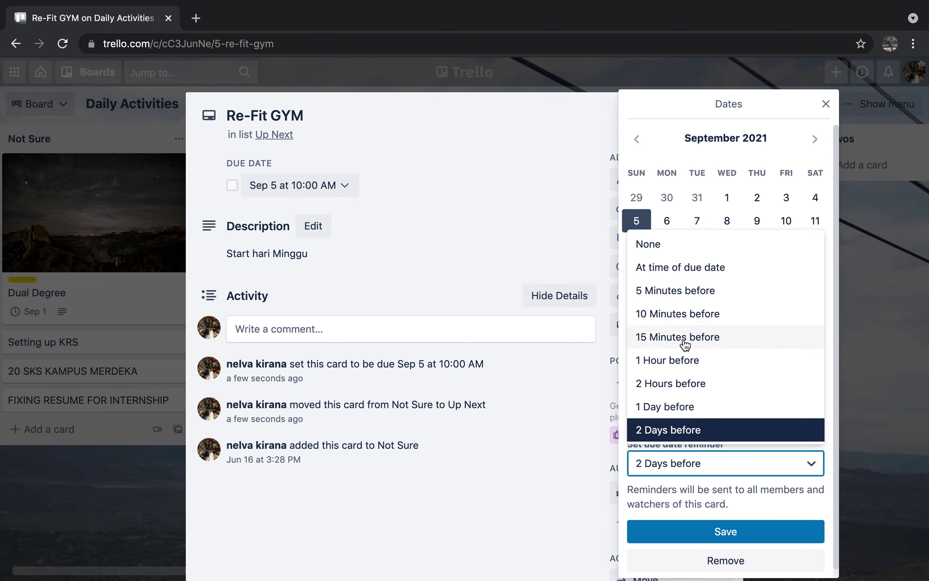
click(688, 383)
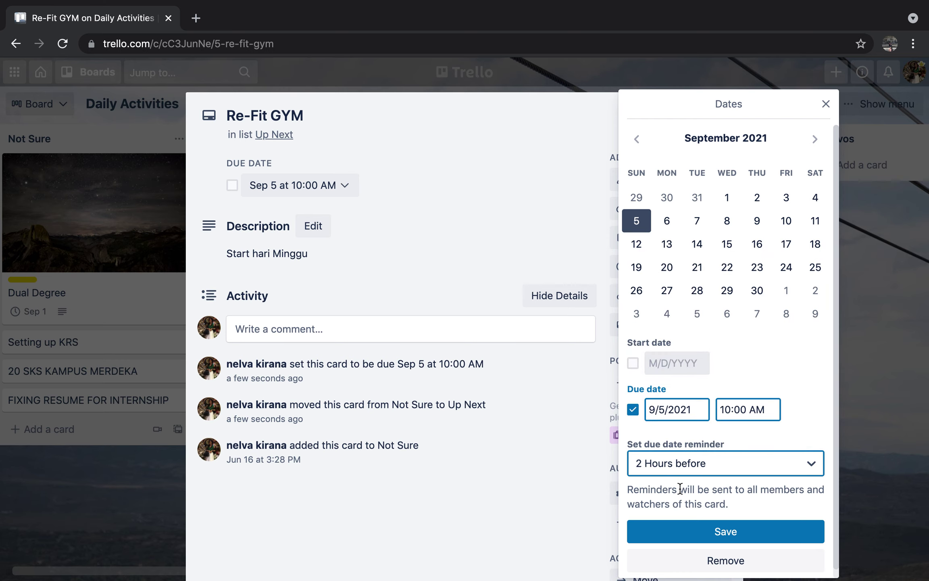
click(720, 531)
click(857, 458)
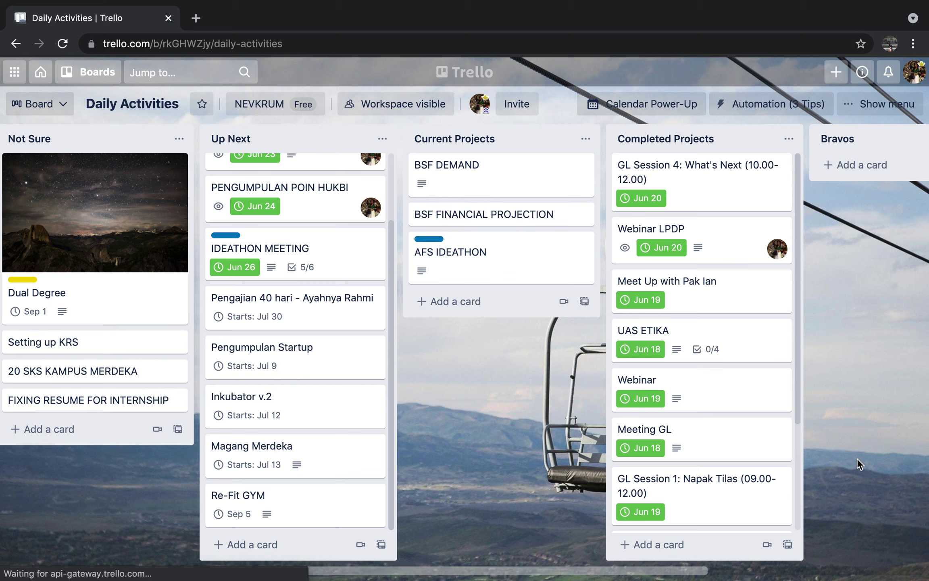
Look at the details of the UAS SIM and UAS RISET cards in the Up Next list
scroll(857, 458, right, 7)
scroll(858, 458, left, 5)
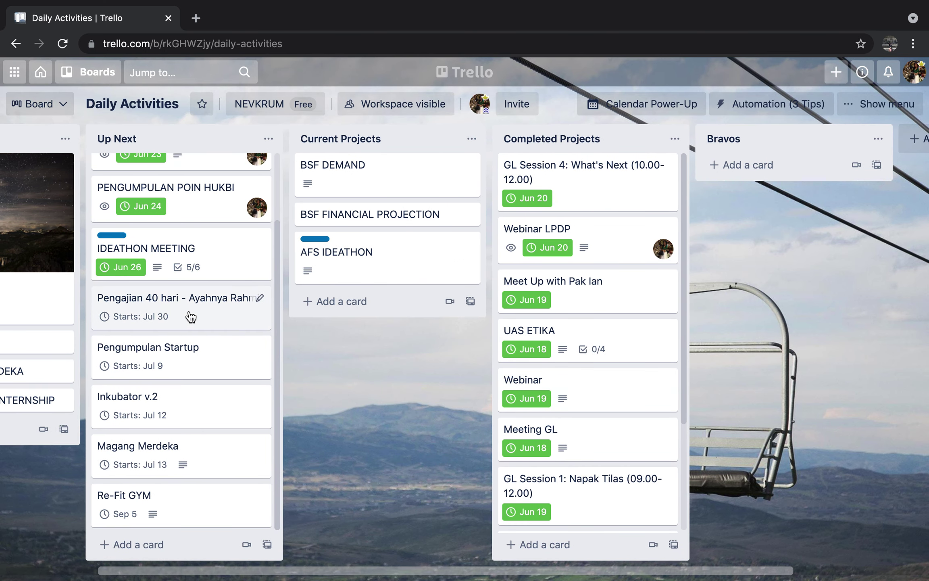
scroll(187, 305, up, 3)
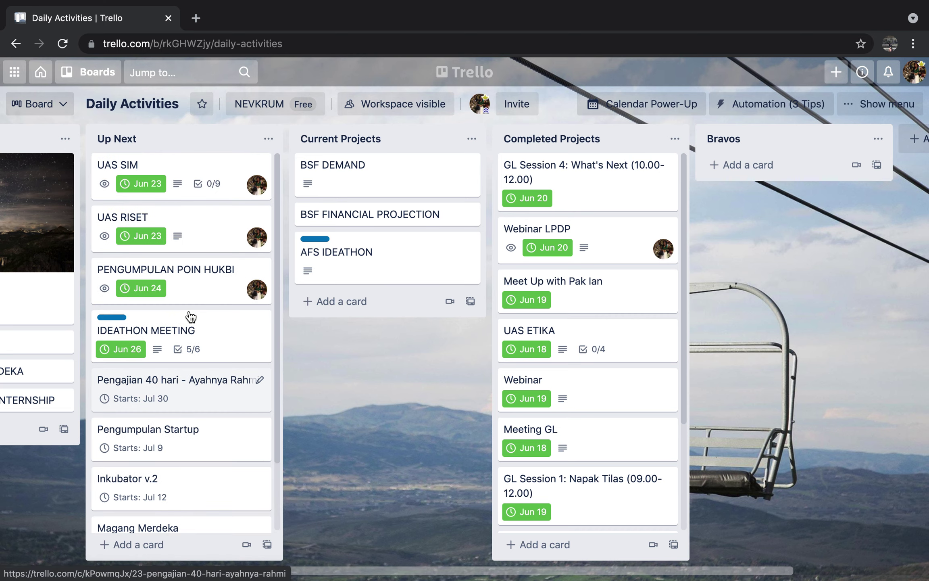
click(226, 175)
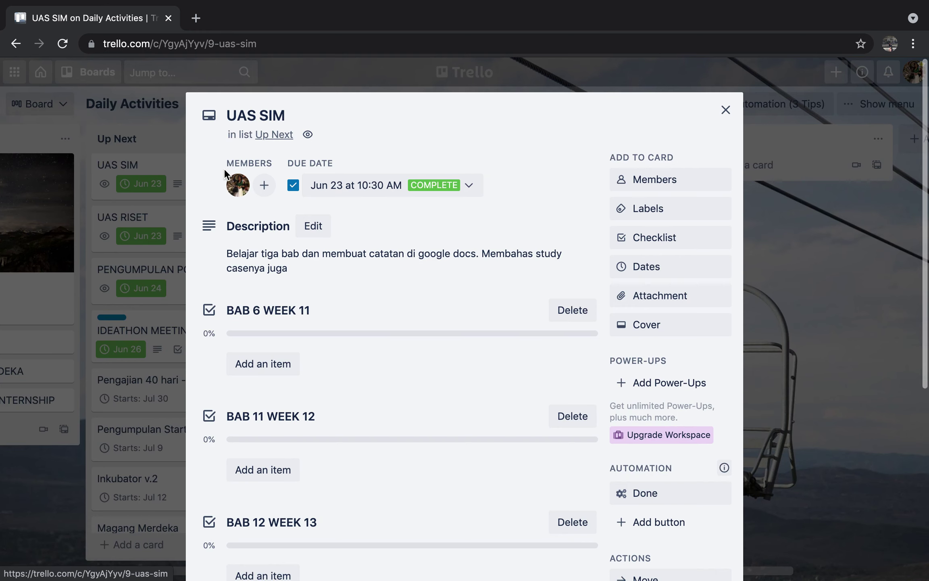
click(148, 235)
click(216, 223)
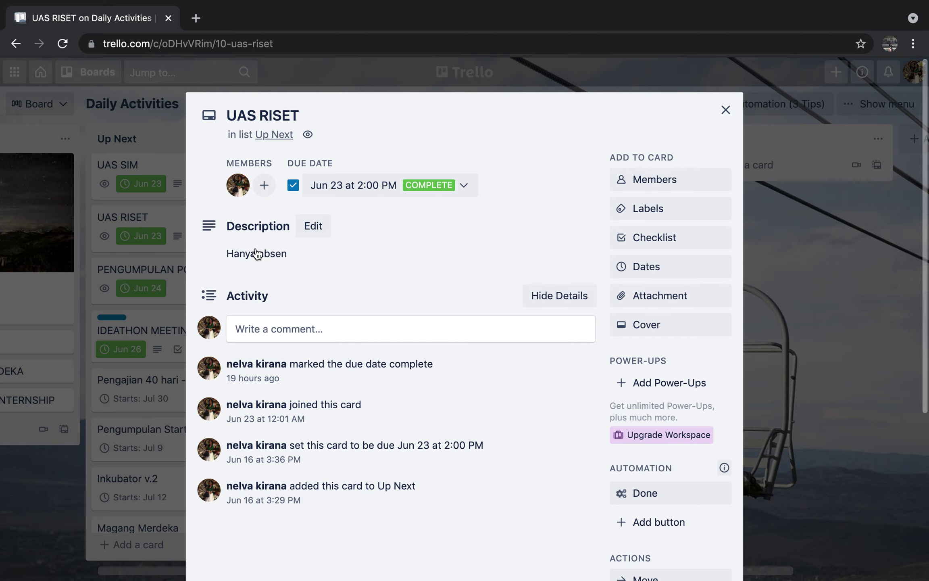
click(100, 303)
Review the UAS SIM card's checklists and move the card to the top of the Completed Projects list
click(242, 183)
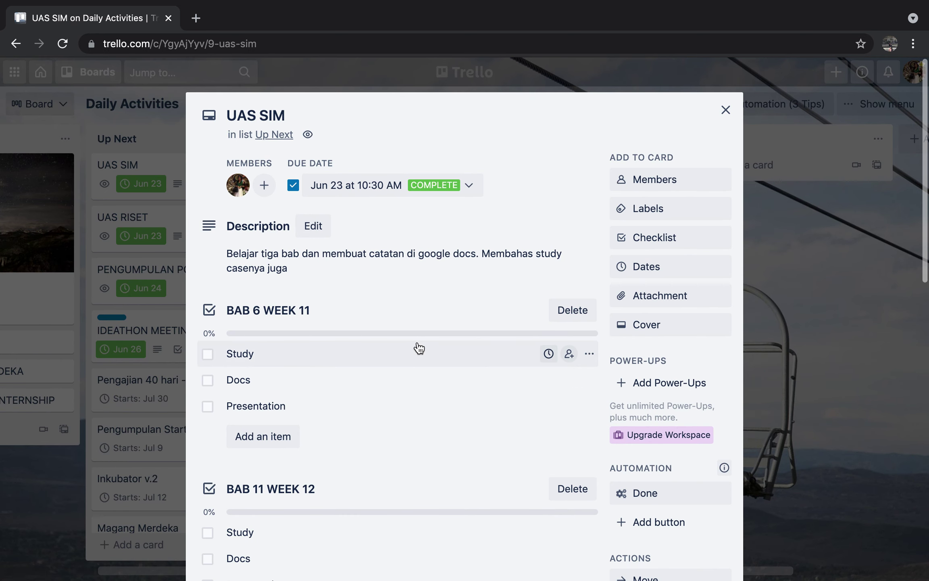
scroll(418, 348, down, 10)
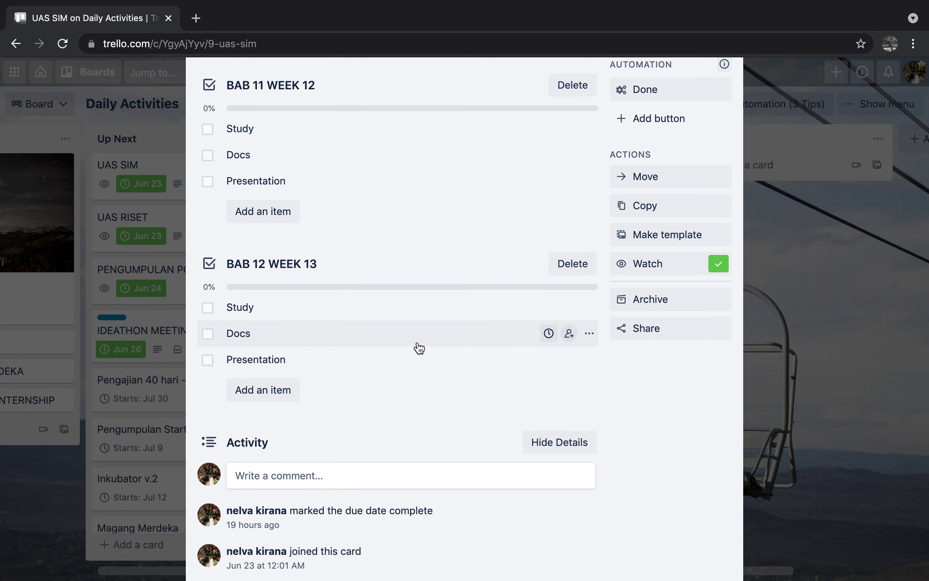
scroll(419, 347, up, 4)
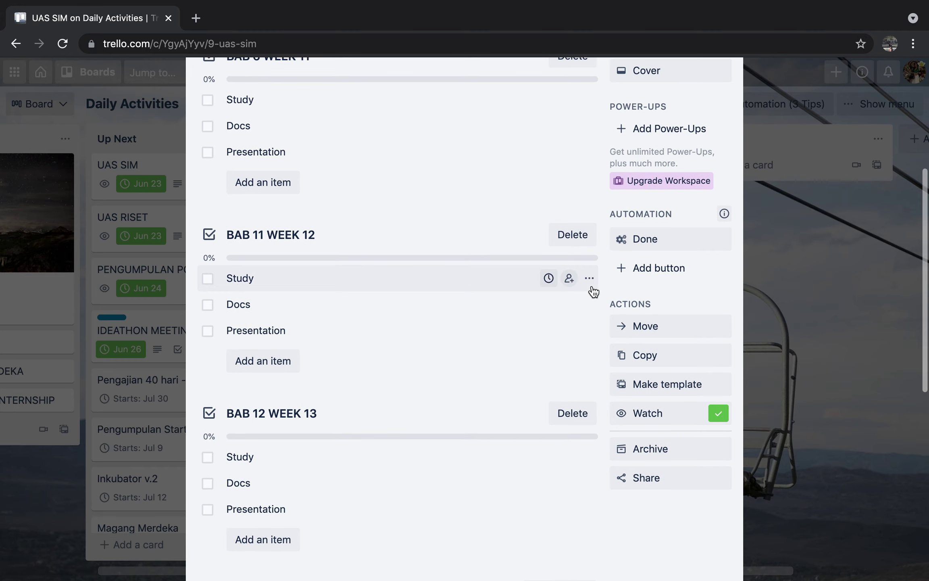
key(Escape)
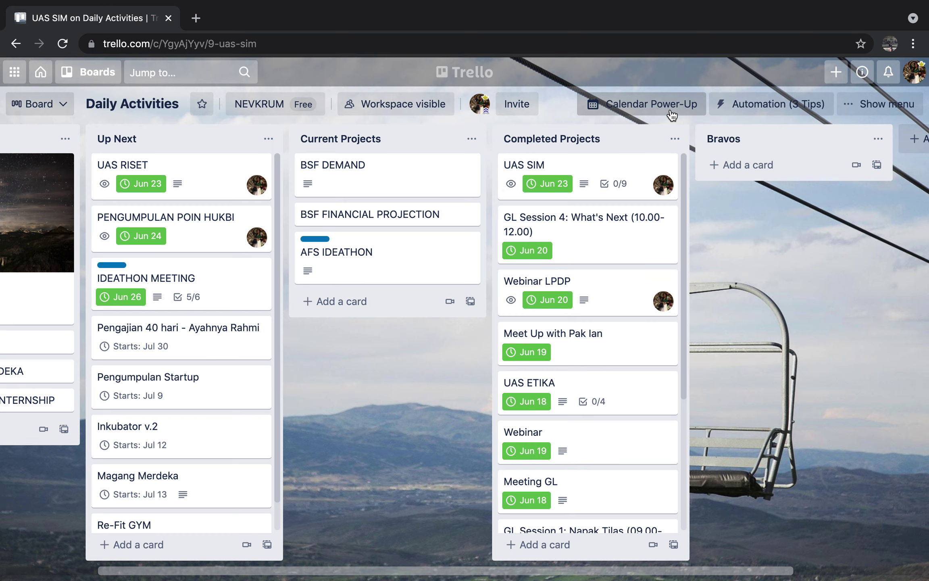
scroll(109, 397, left, 3)
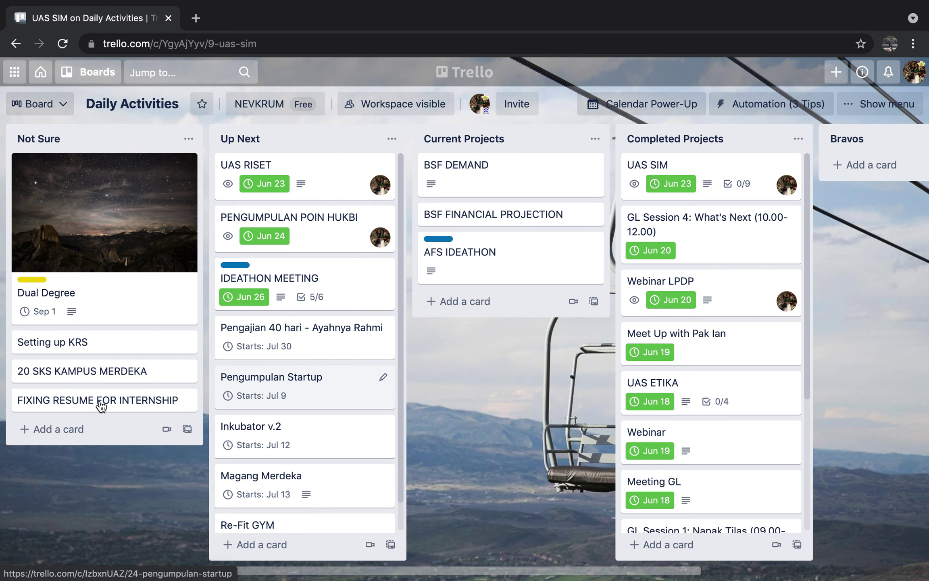
click(60, 105)
click(139, 105)
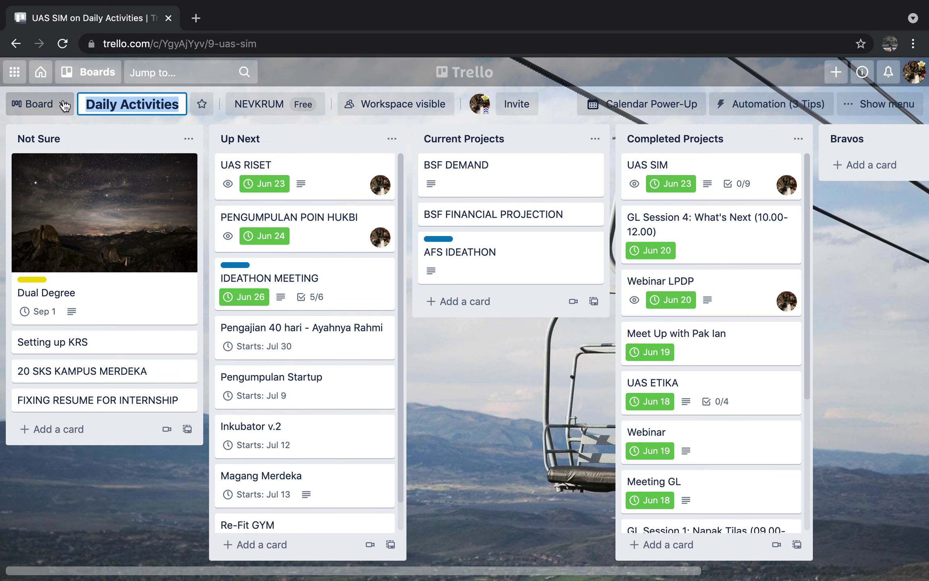
key(Return)
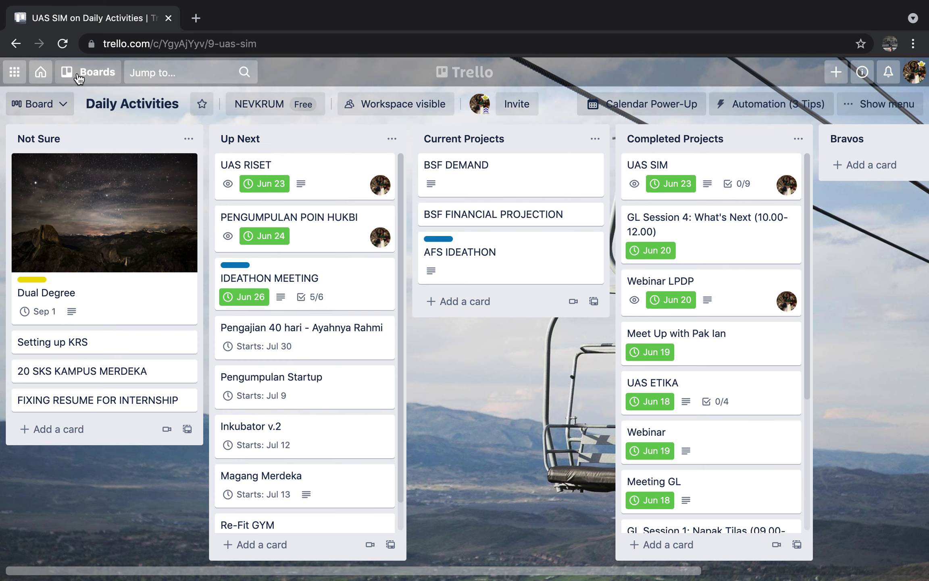
Go to the boards overview and open The Rare Space (May) board from The Rare Space workspace
click(42, 73)
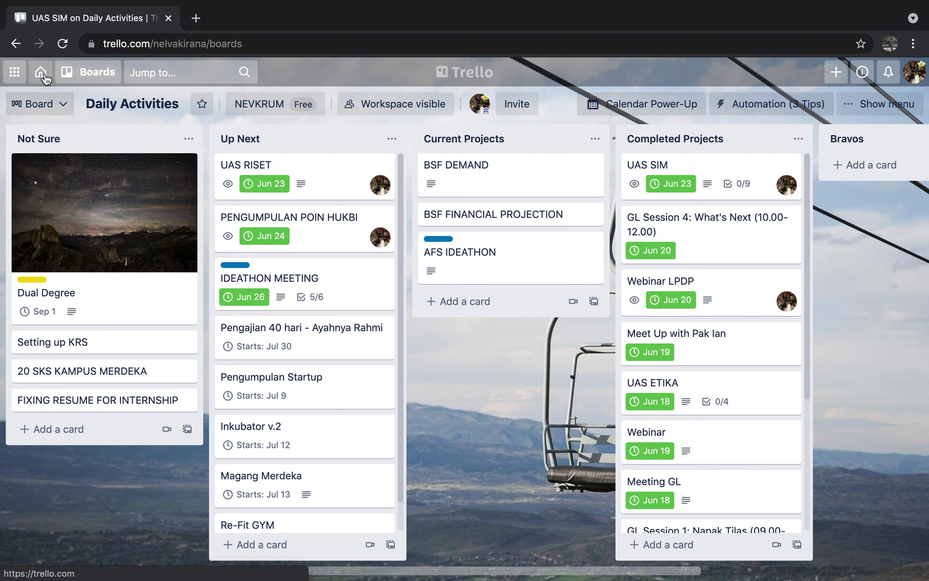
scroll(249, 480, down, 3)
scroll(248, 480, down, 10)
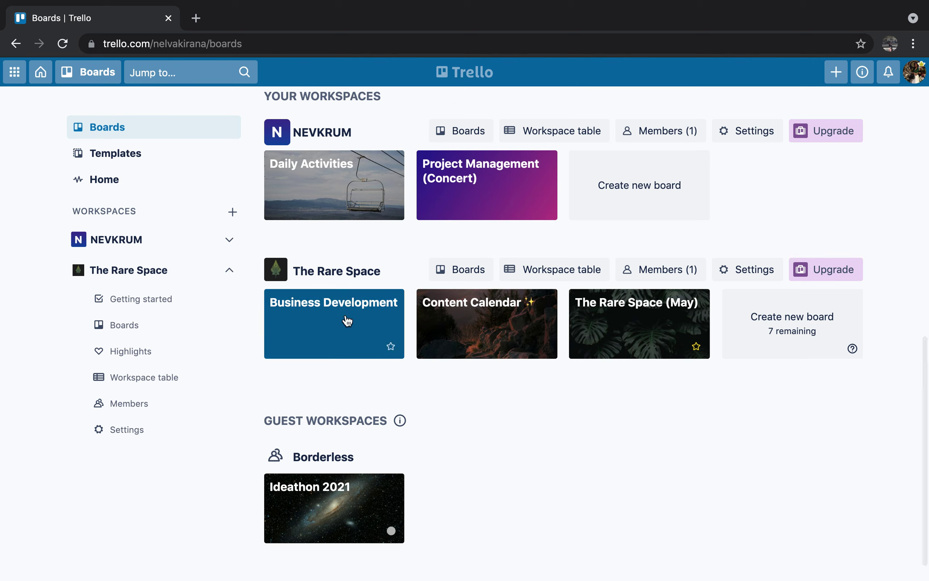
click(666, 324)
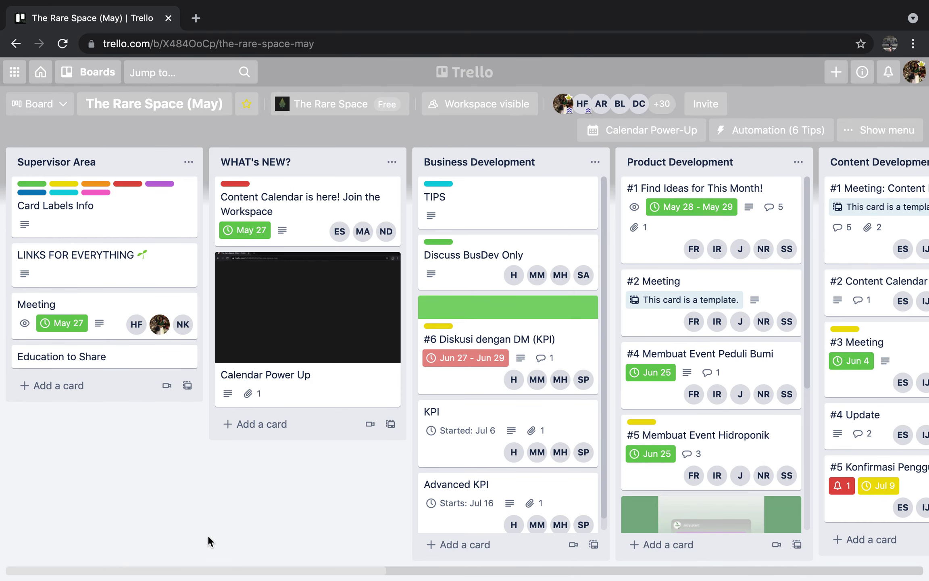
Look across the board's lists from Supervisor Area to COMPLETED! and view the full set of board members
scroll(267, 522, right, 15)
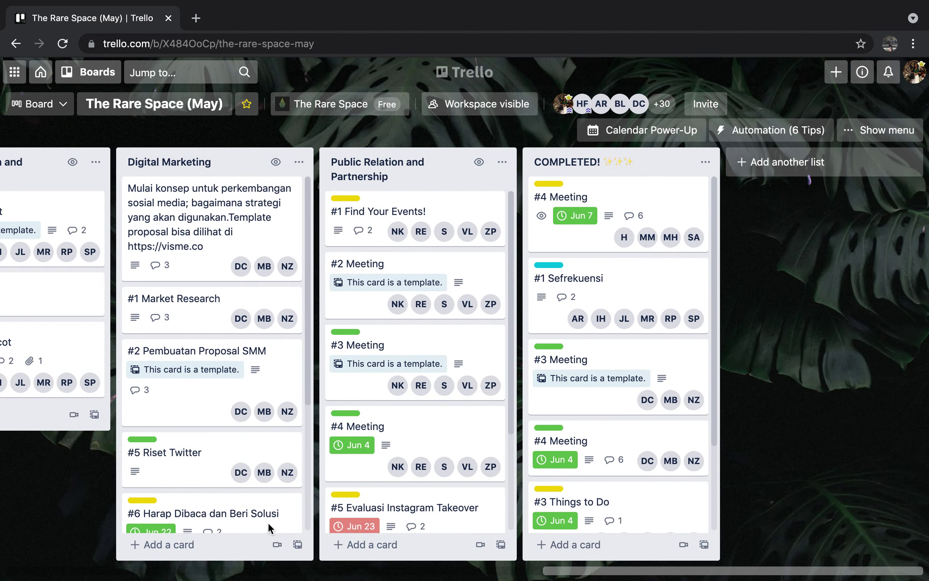
scroll(268, 522, left, 15)
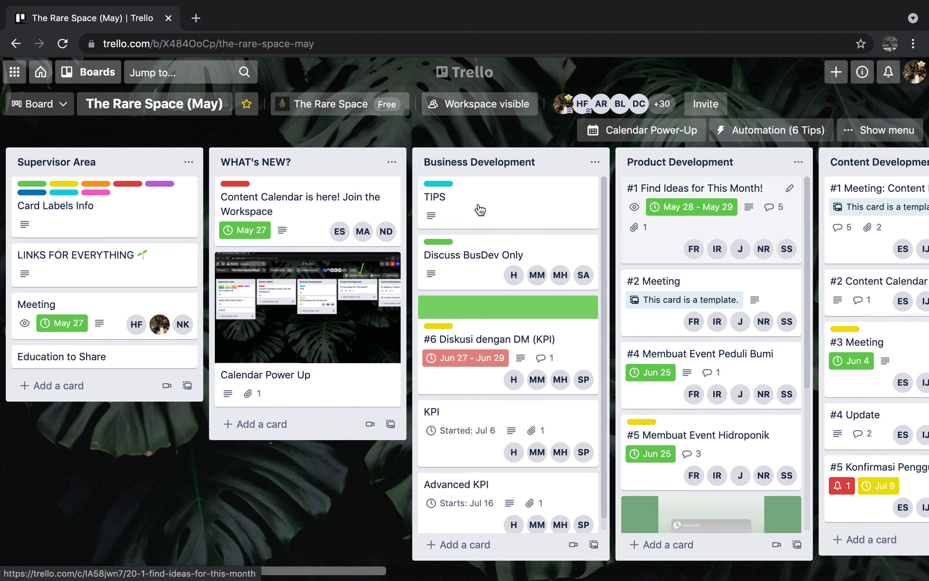
click(663, 104)
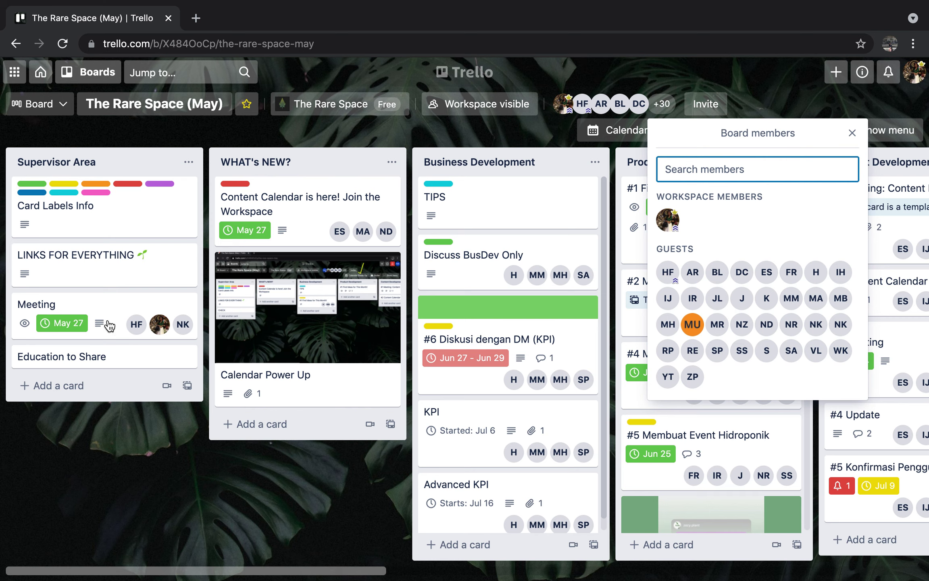
click(186, 421)
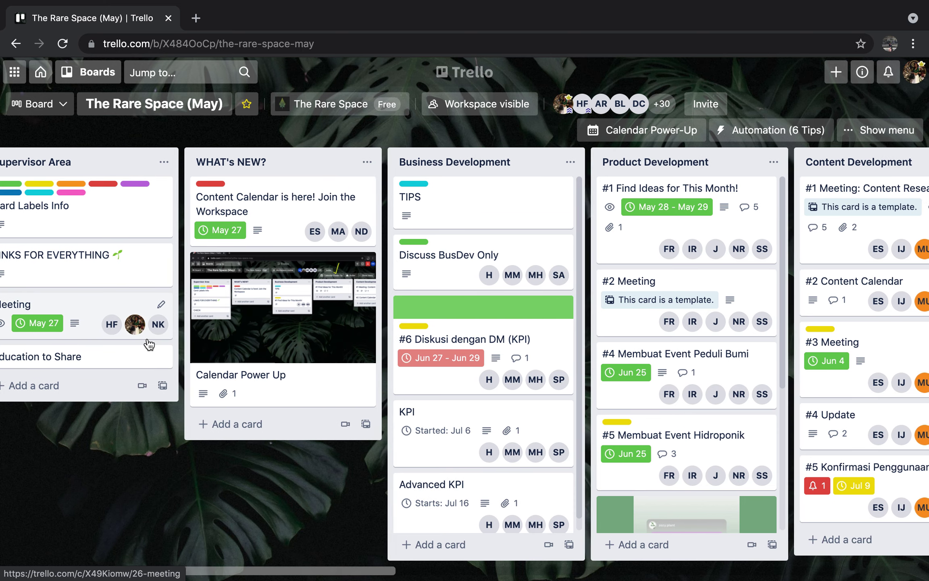
View the details of the Meeting and LINKS FOR EVERYTHING cards in the Supervisor Area list
click(120, 313)
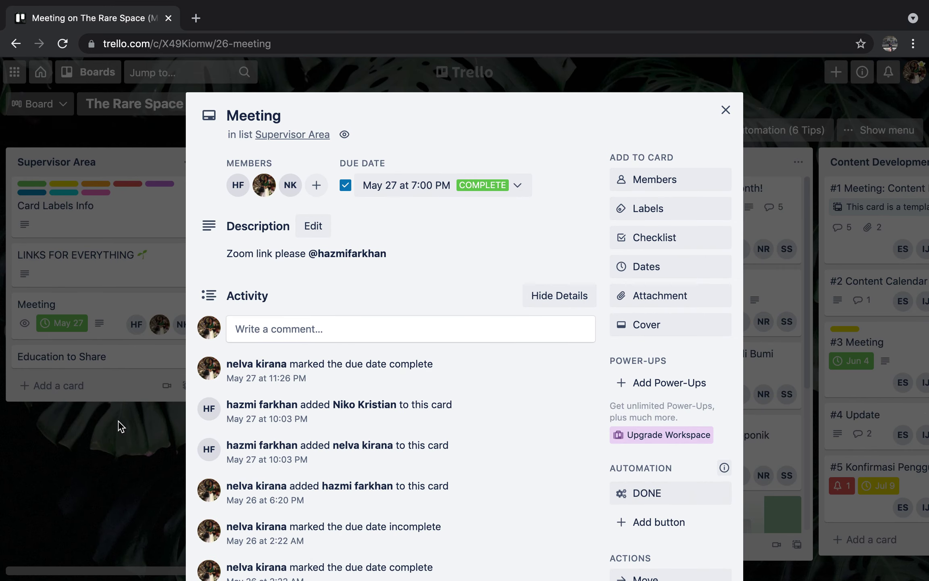
click(95, 454)
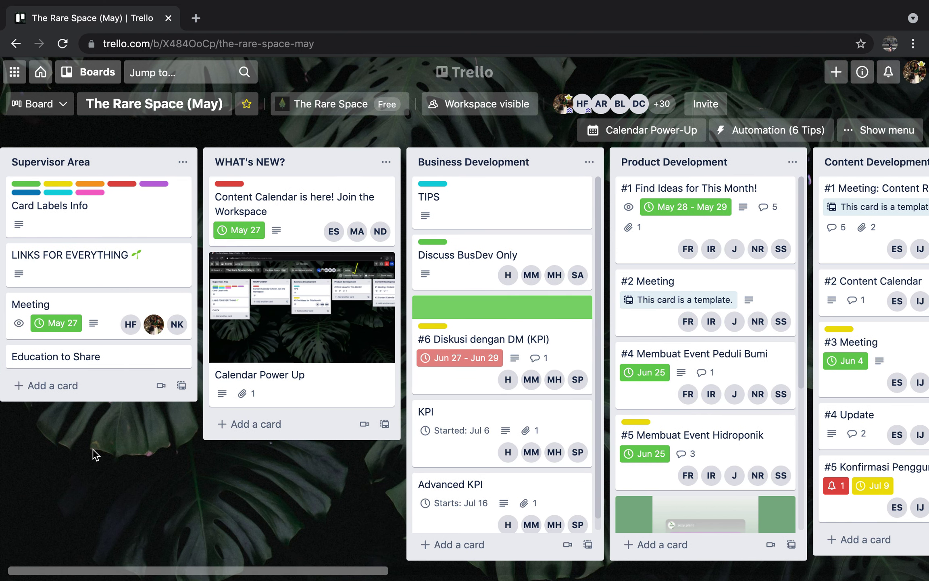
click(145, 270)
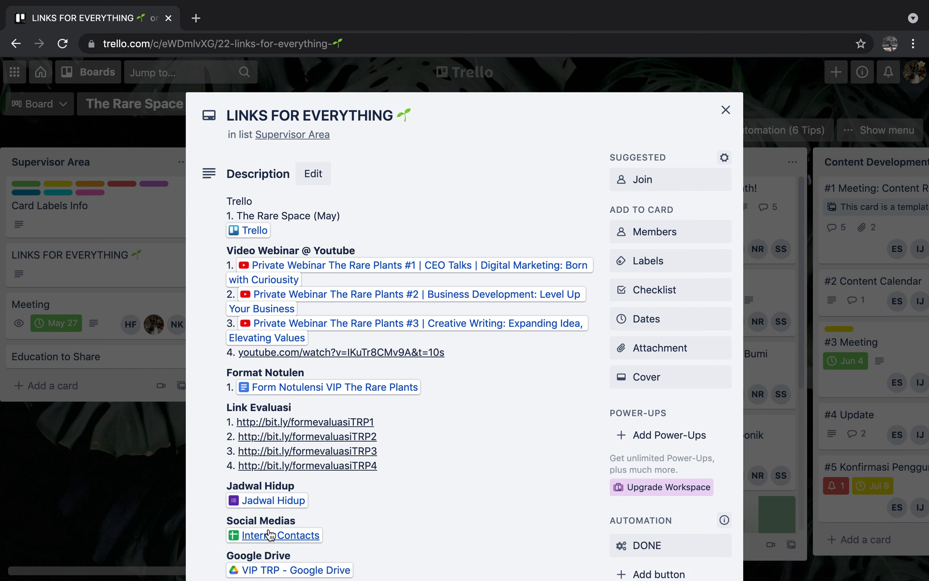
click(142, 503)
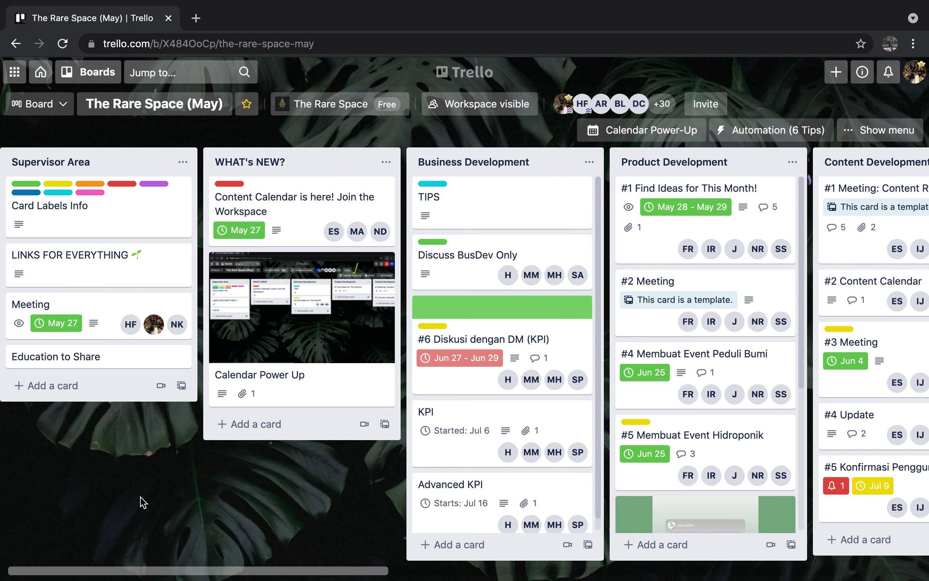
Look through the scheduled cards in the board's monthly calendar around July 2021 and return to the board's lists
scroll(271, 315, right, 5)
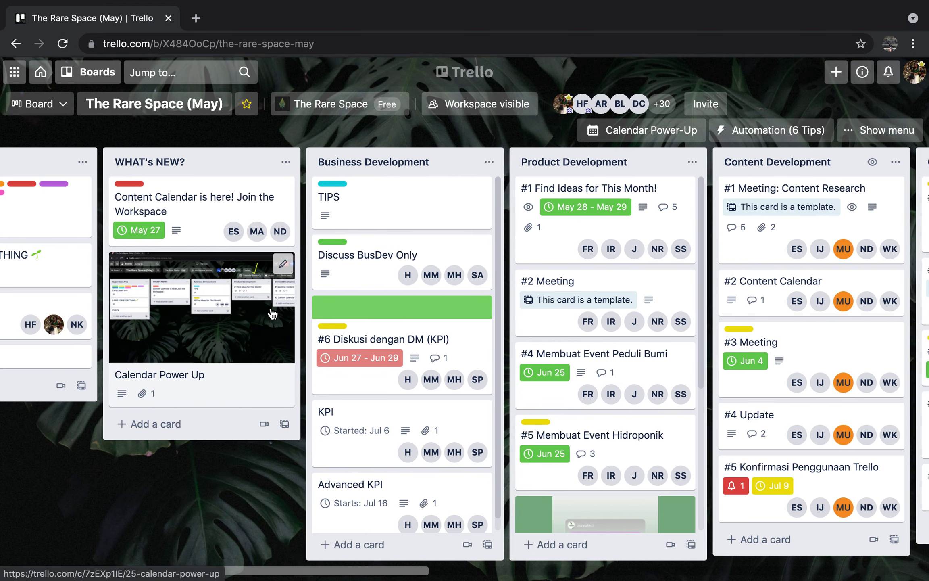
scroll(273, 314, right, 1)
scroll(272, 314, left, 1)
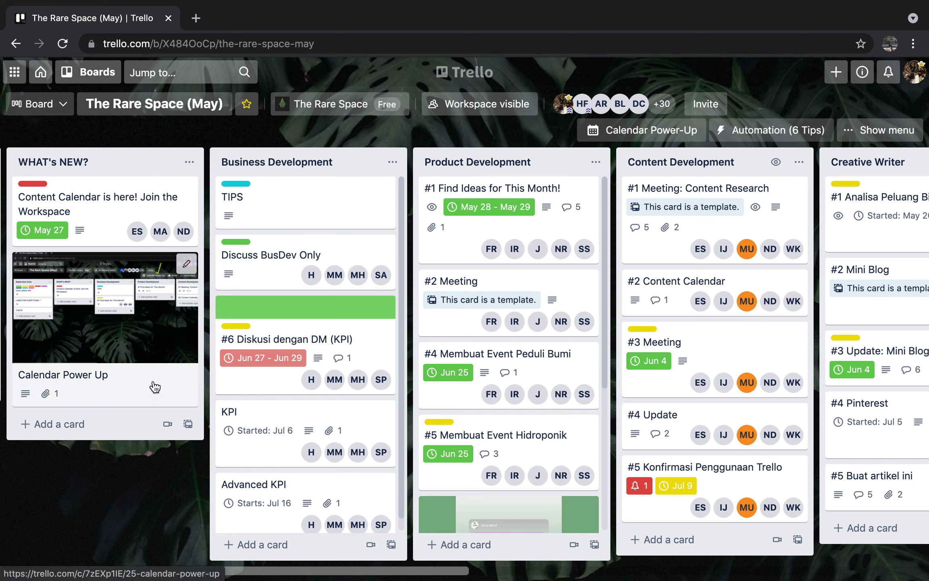
click(633, 132)
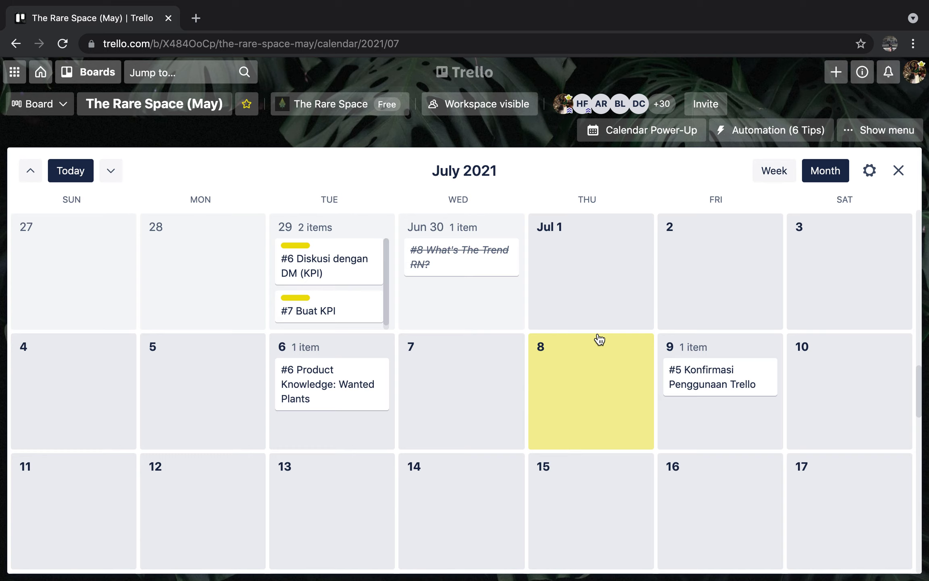
scroll(599, 339, down, 8)
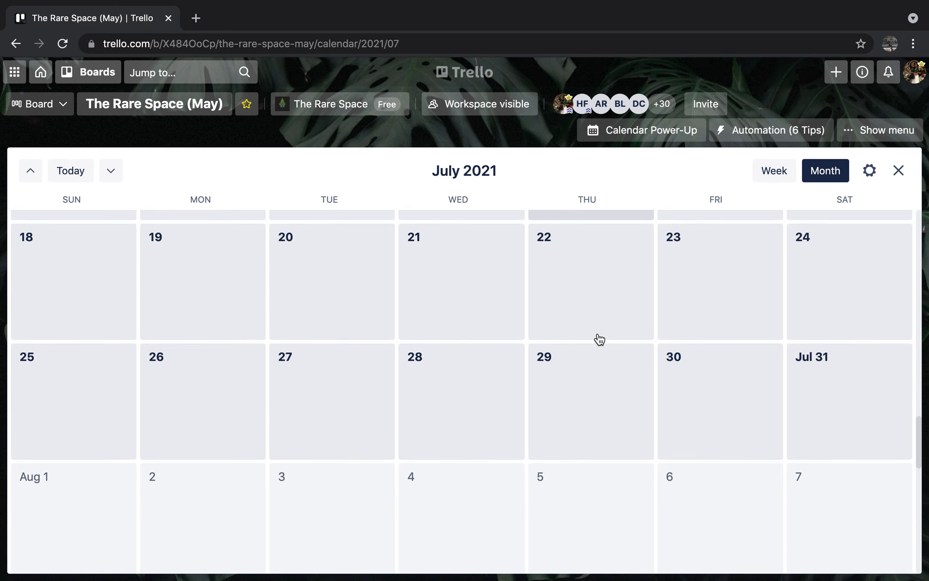
scroll(600, 339, up, 10)
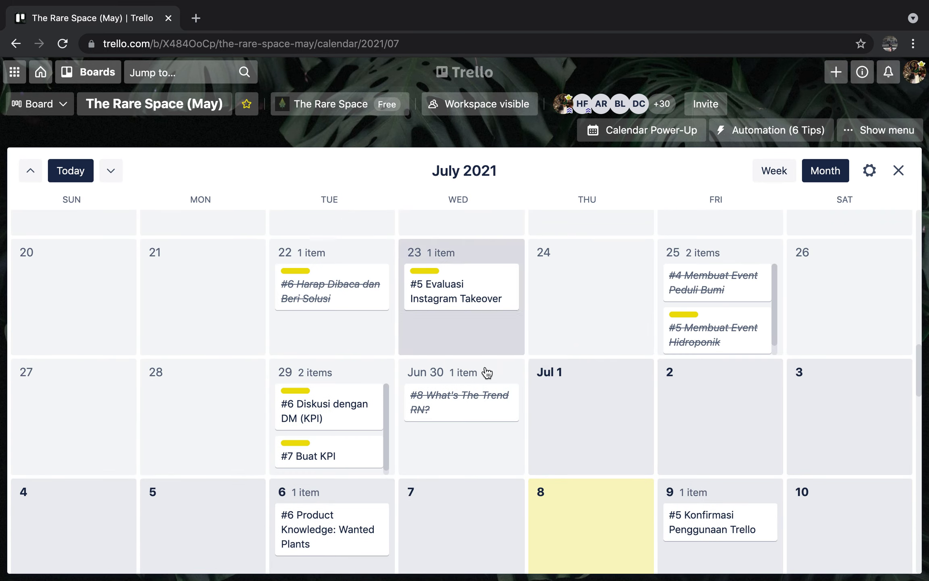
scroll(523, 409, down, 3)
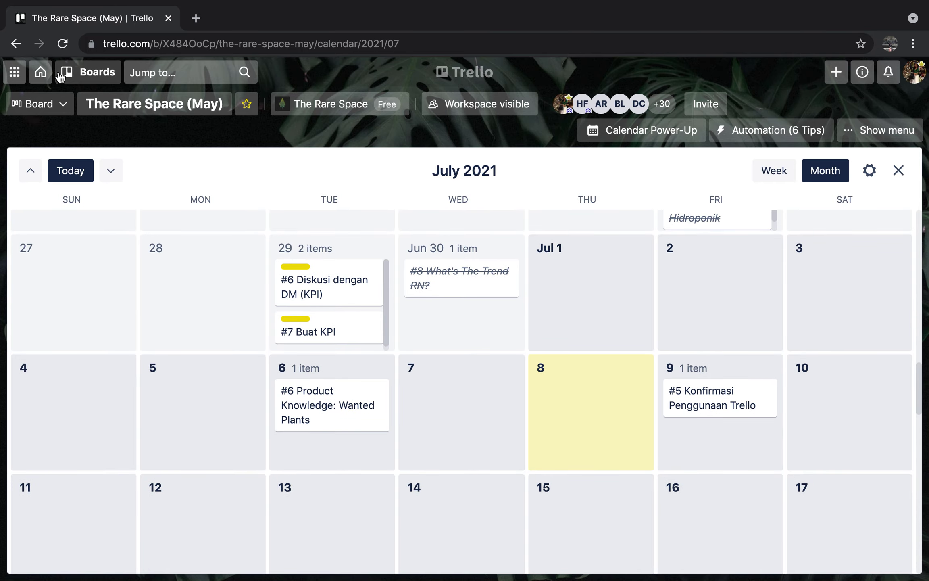
click(15, 43)
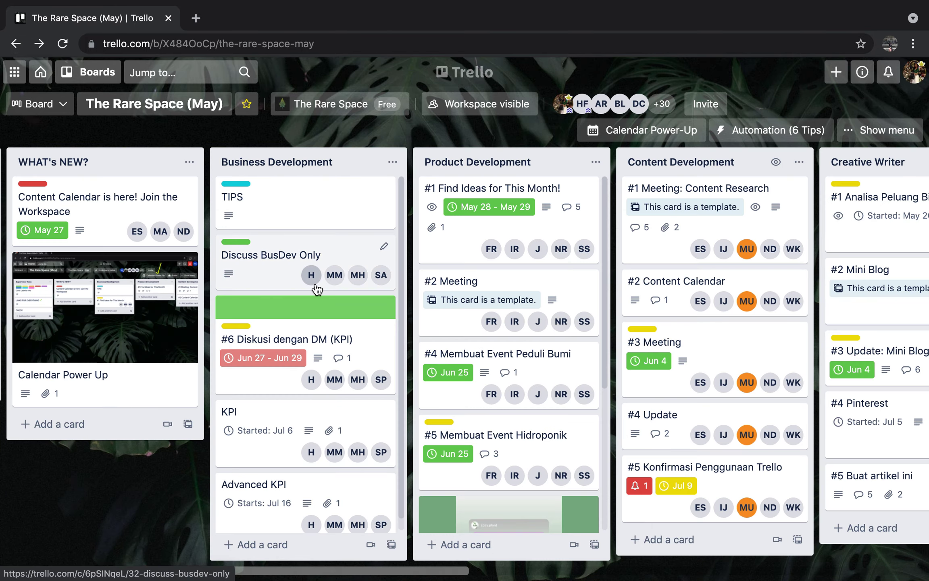
Open the "#6 Diskusi dengan DM (KPI)" card in the Business Development list to view its details
scroll(318, 288, right, 6)
scroll(316, 289, left, 3)
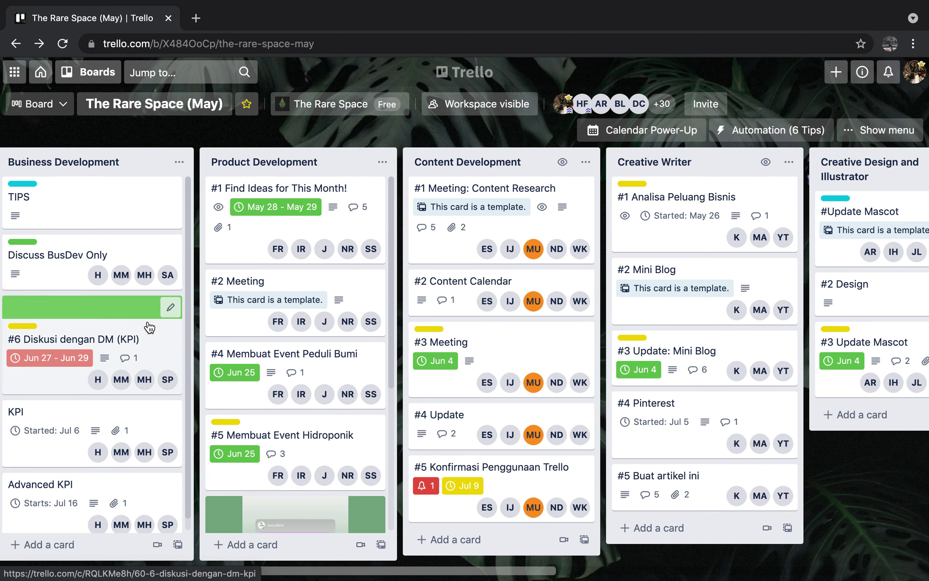
click(148, 356)
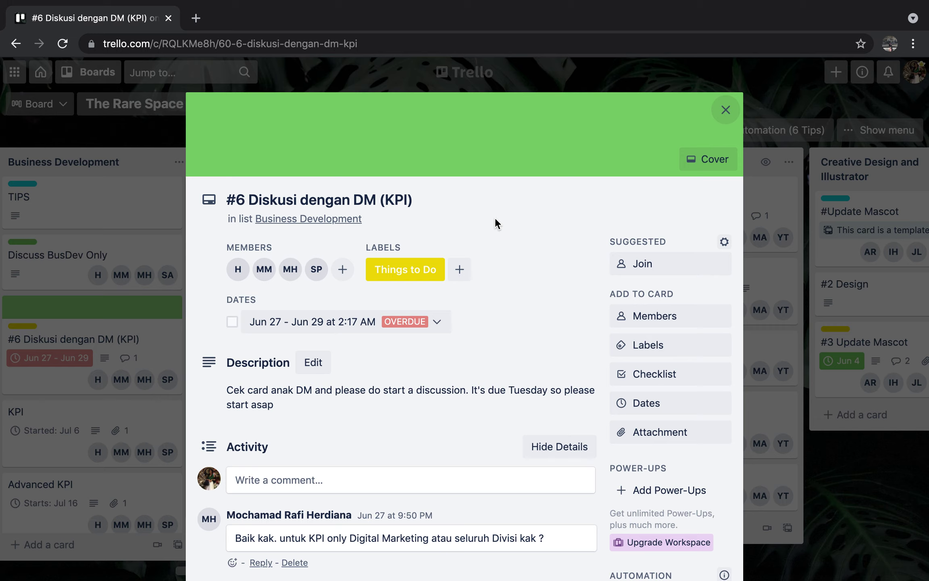
Mark the due date of the "#6 Diskusi dengan DM (KPI)" card as complete and check the details of the "#5 Konfirmasi Penggunaan Trello" card
click(233, 323)
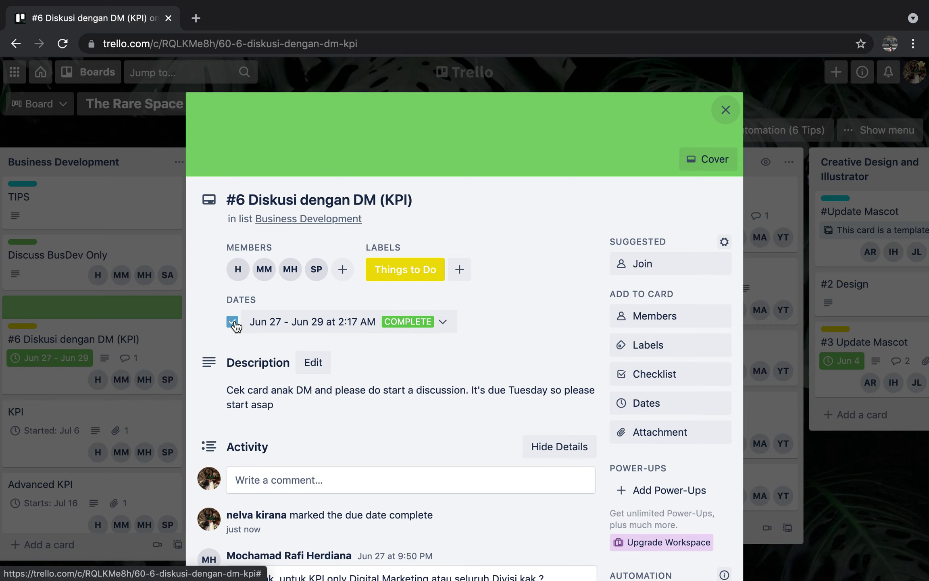
click(166, 185)
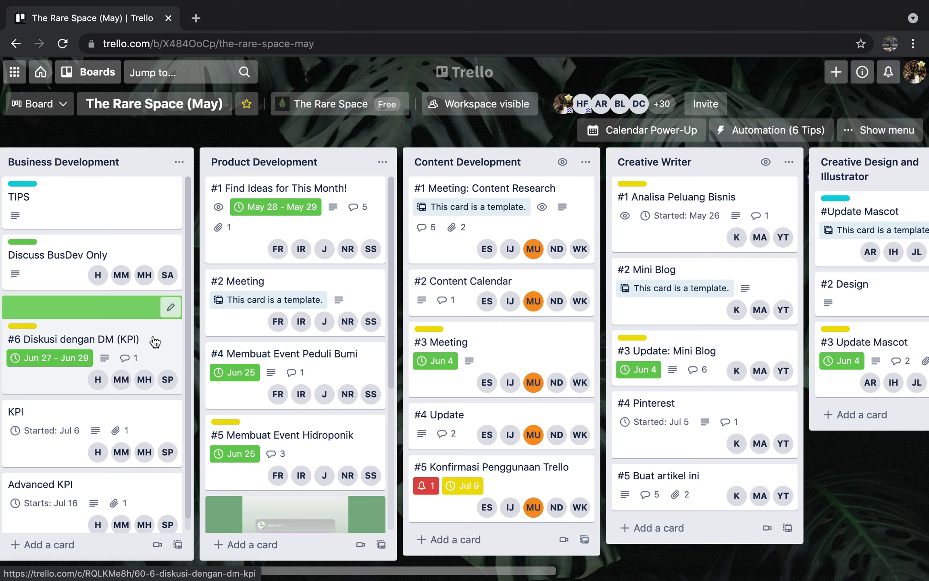
click(519, 484)
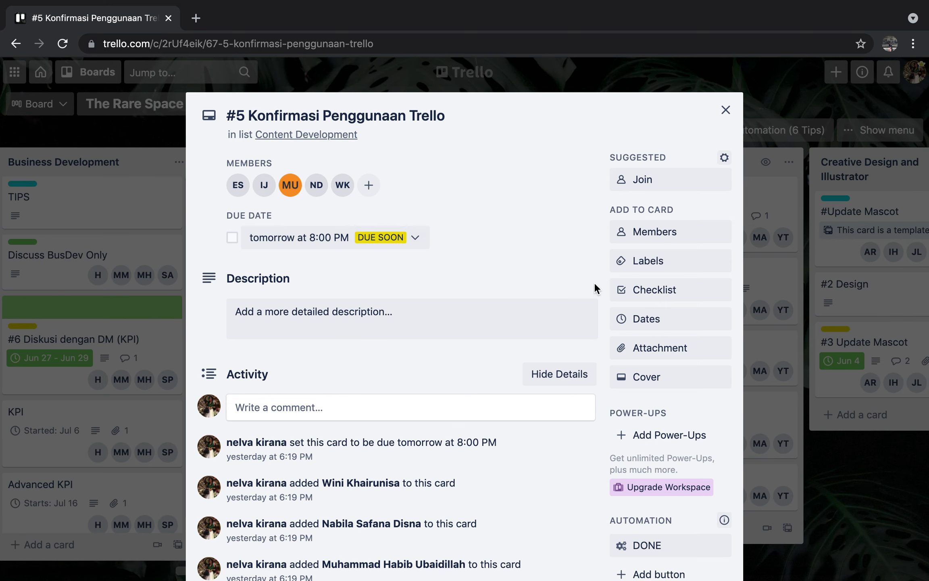
click(794, 335)
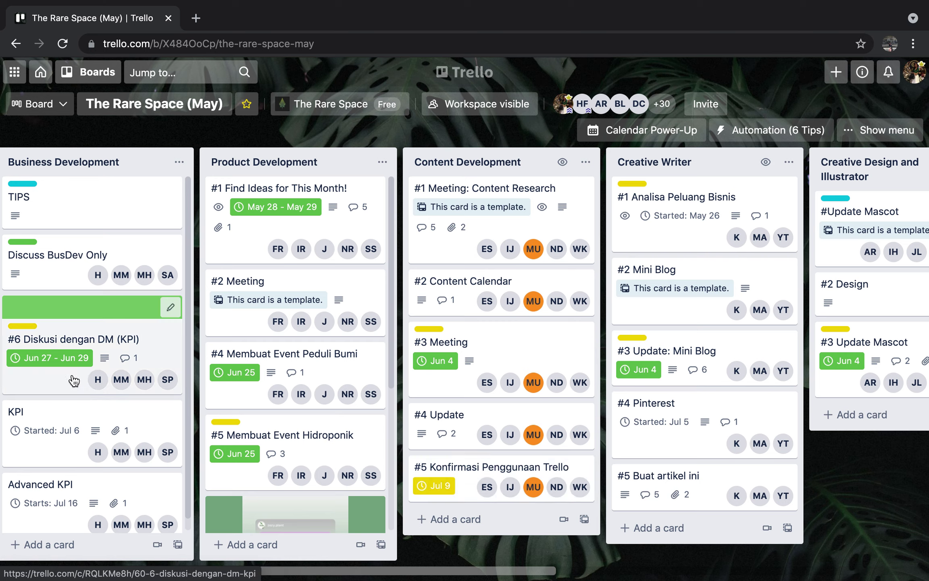
Reopen the "#6 Diskusi dengan DM (KPI)" card in Business Development, clear its due date's complete mark and close the card
click(134, 341)
click(232, 321)
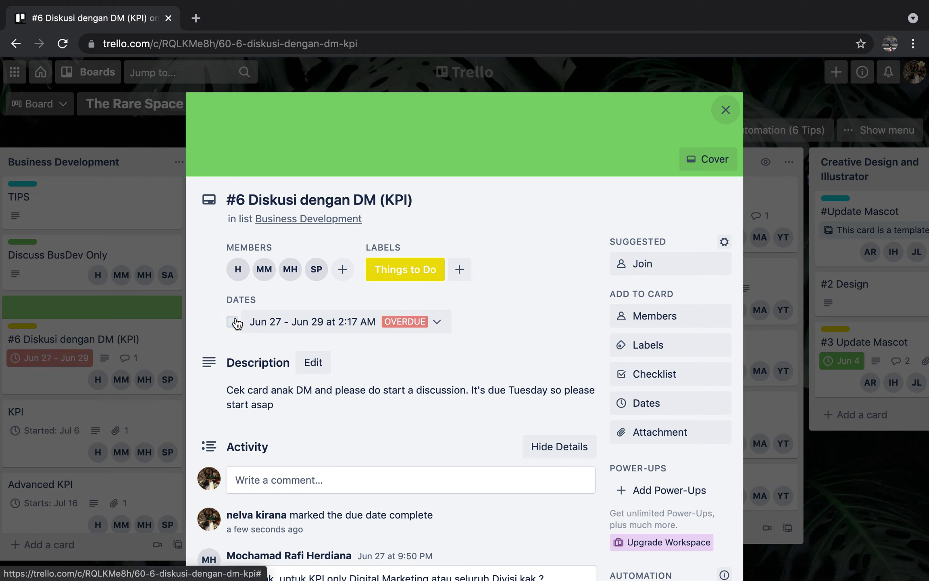
click(151, 383)
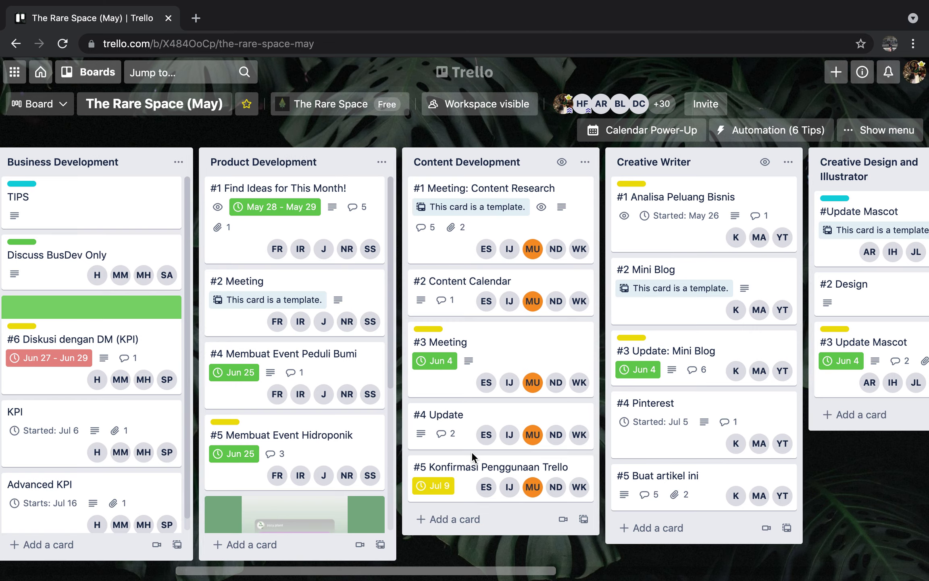
Mark the due date of the "#5 Evaluasi Instagram Takeover" card in Public Relation and Partnership as complete and close the card
scroll(471, 451, right, 10)
scroll(471, 452, right, 8)
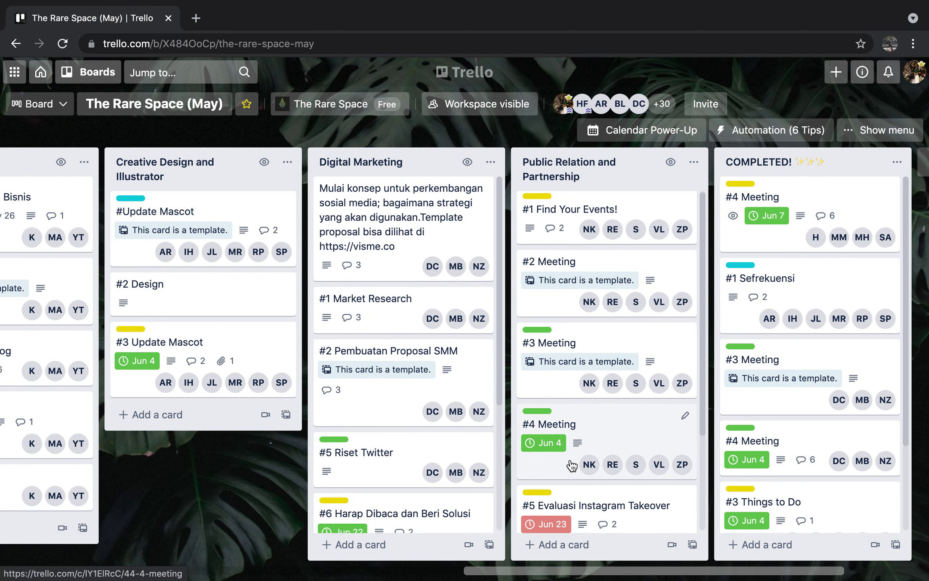
scroll(571, 465, down, 3)
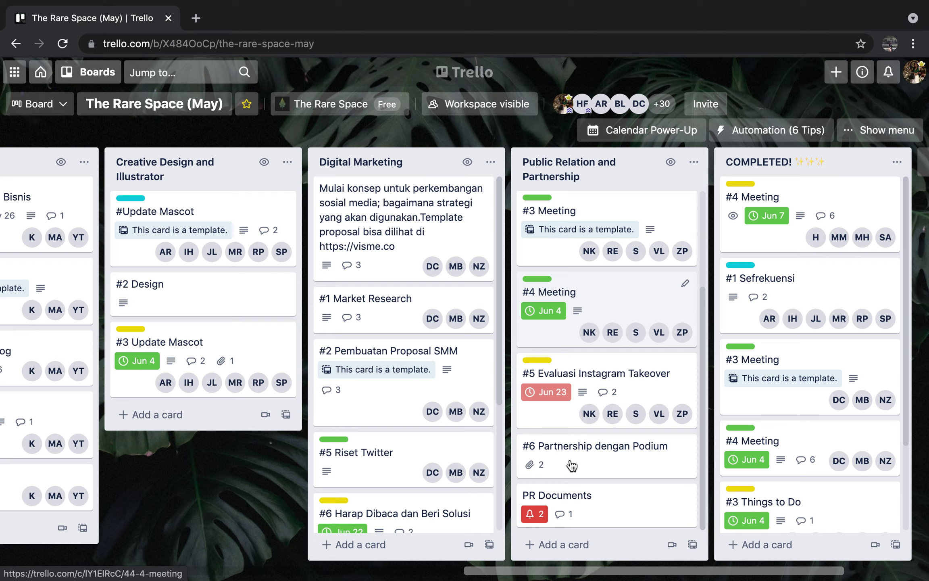
click(642, 388)
click(232, 238)
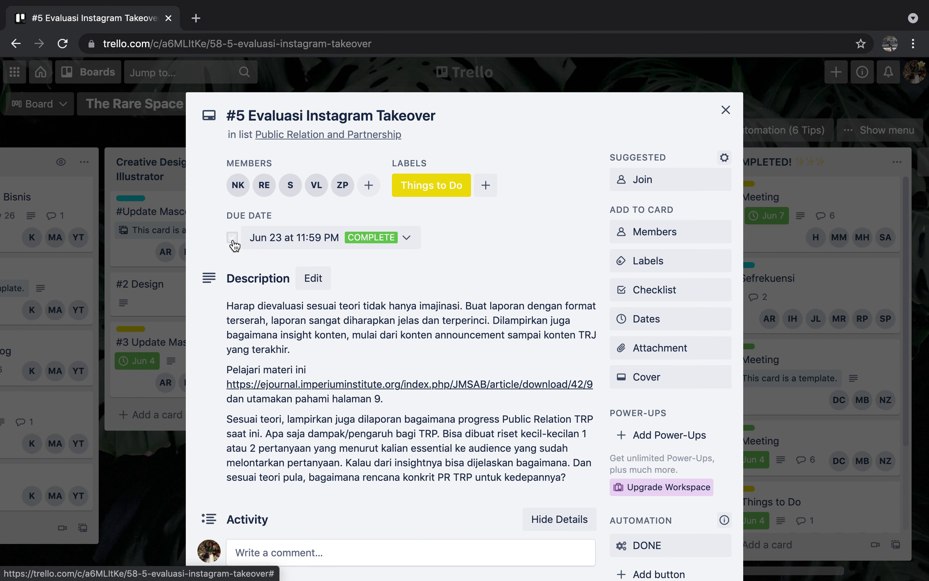
click(129, 500)
Look across the board's lists from Supervisor Area to COMPLETED!, checking due date badges and the unread notifications badge on PR Documents
scroll(125, 497, left, 20)
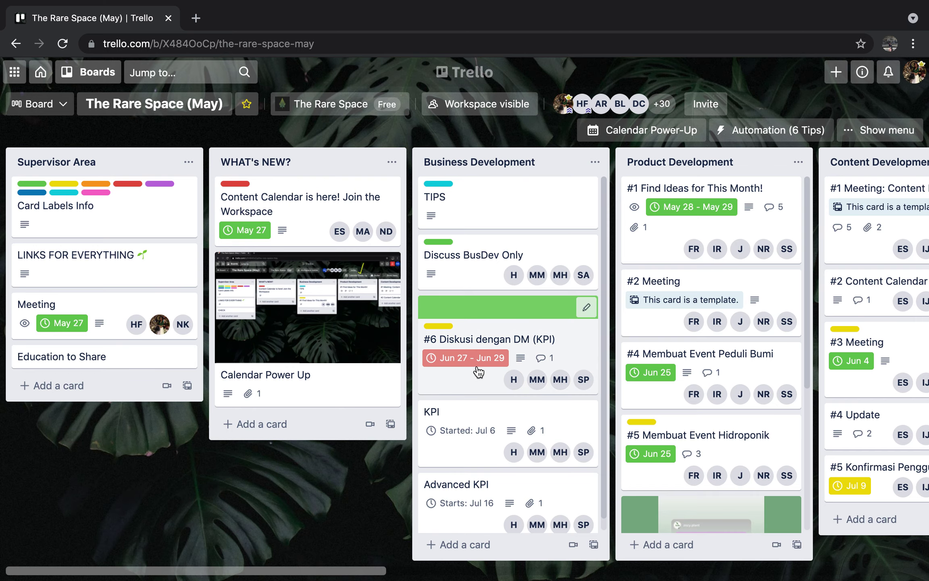
scroll(388, 426, right, 20)
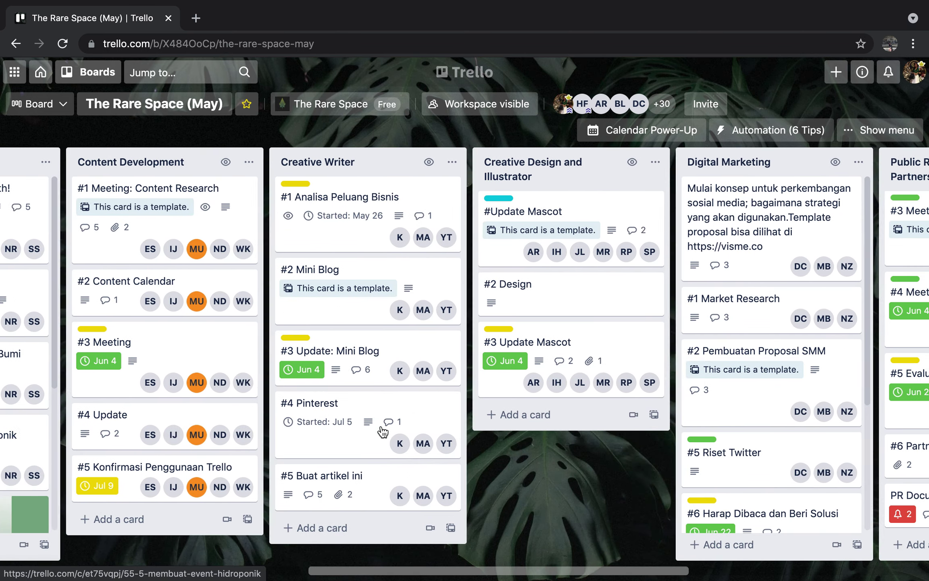
scroll(380, 425, right, 6)
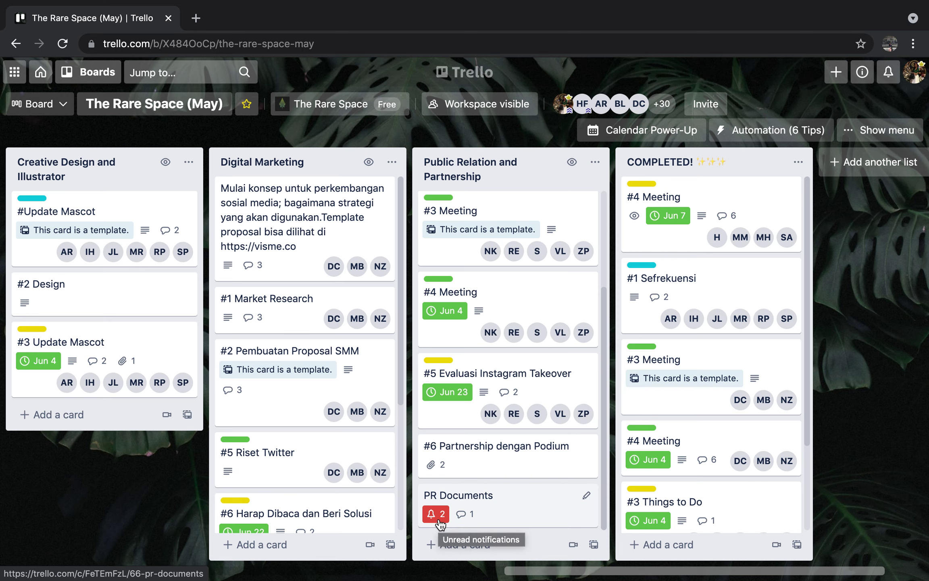
scroll(439, 524, right, 2)
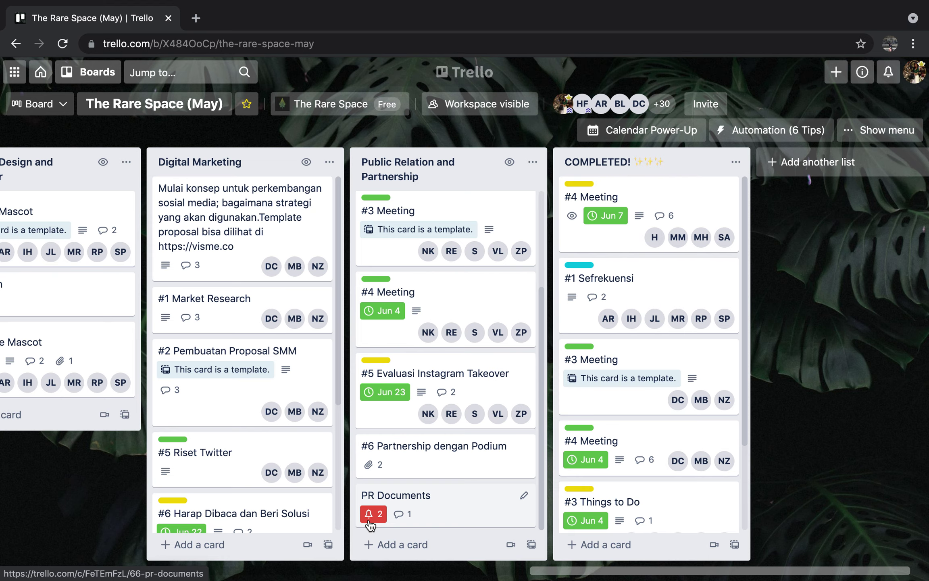
scroll(371, 524, right, 2)
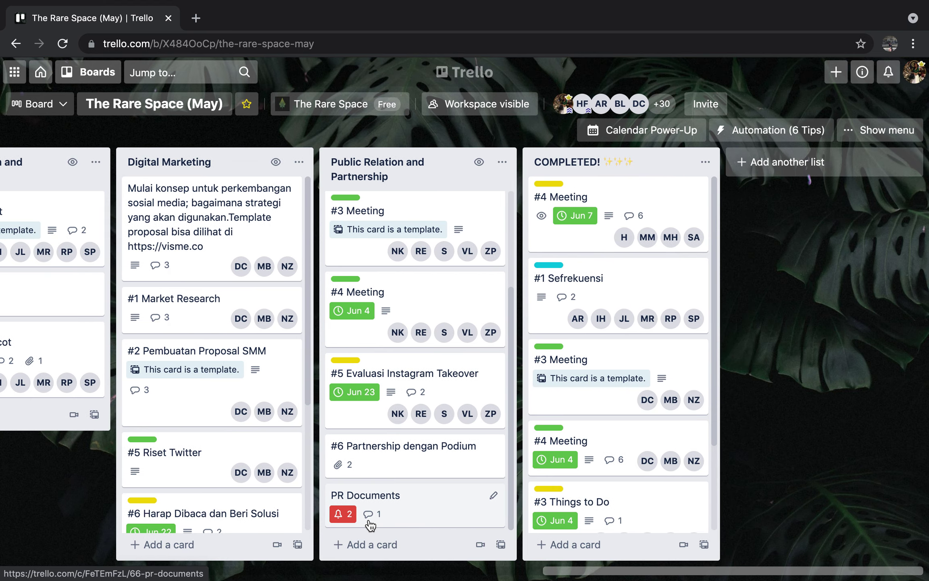
scroll(370, 524, left, 6)
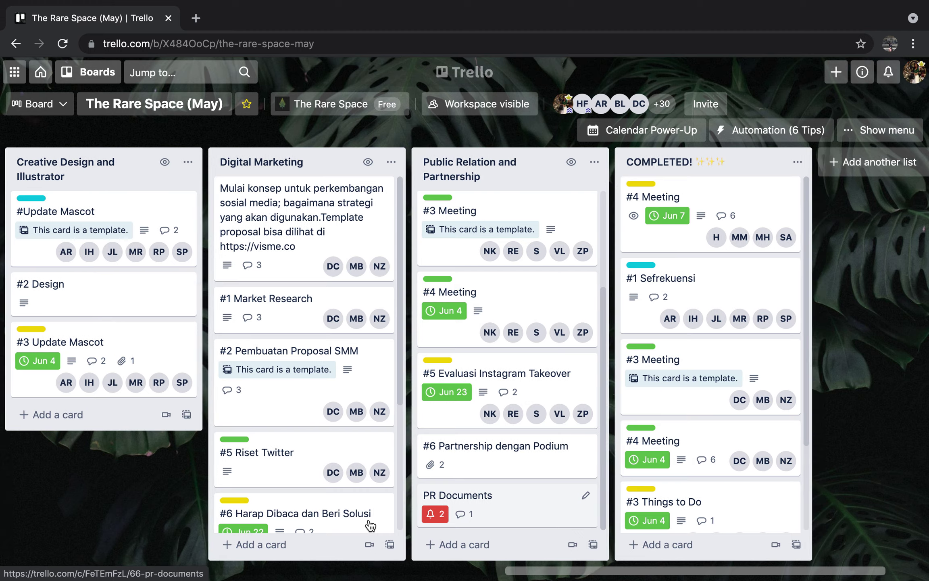
scroll(370, 524, left, 8)
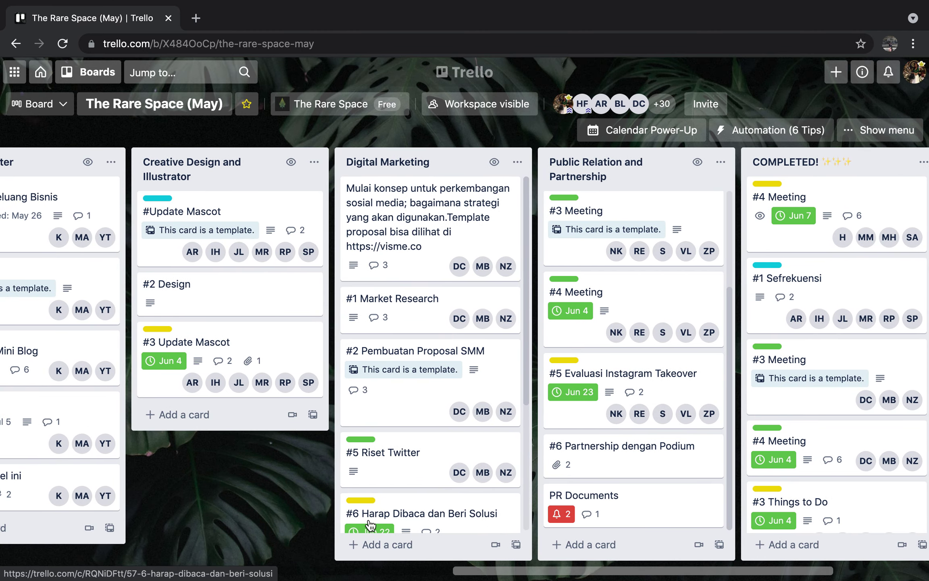
scroll(371, 524, right, 8)
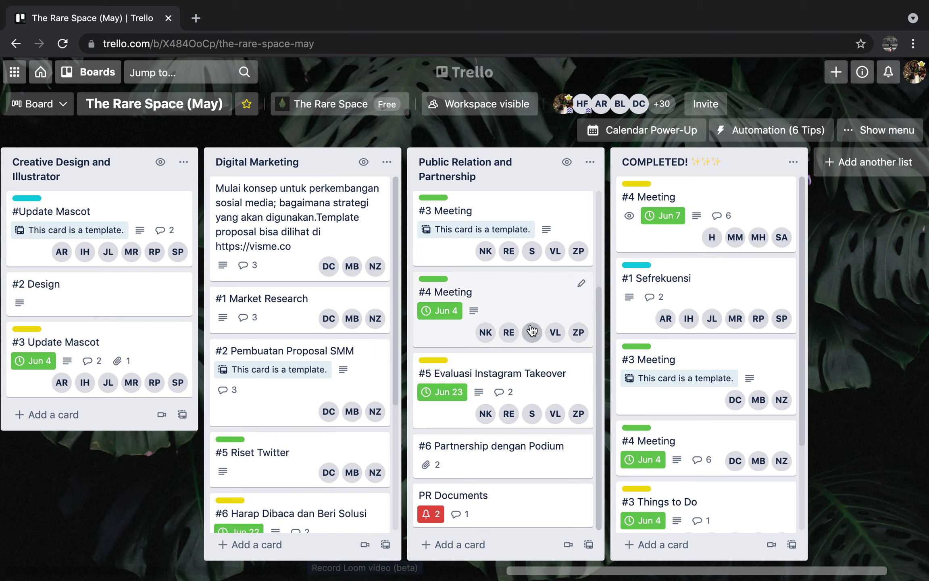
View the full set of workspace members and guests on the board, and close the member overview
click(670, 105)
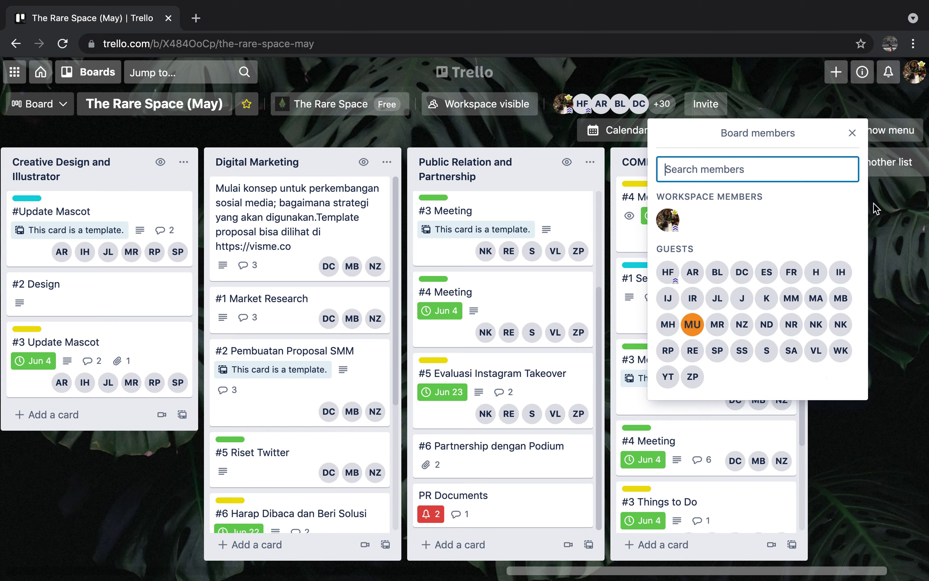
click(921, 103)
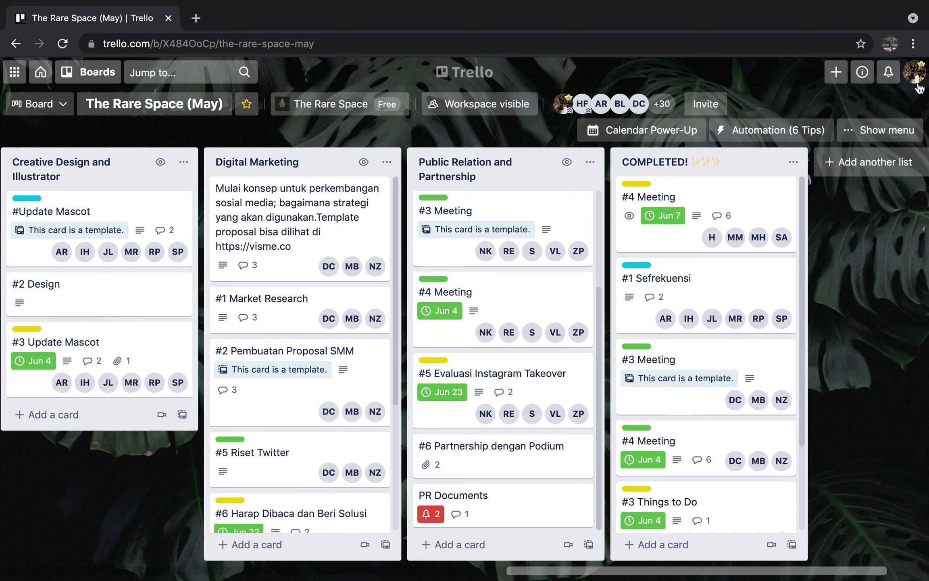
right_click(919, 85)
click(820, 81)
Open the PR Documents card in Public Relation and Partnership, look through its activity and available actions, and close it
click(438, 521)
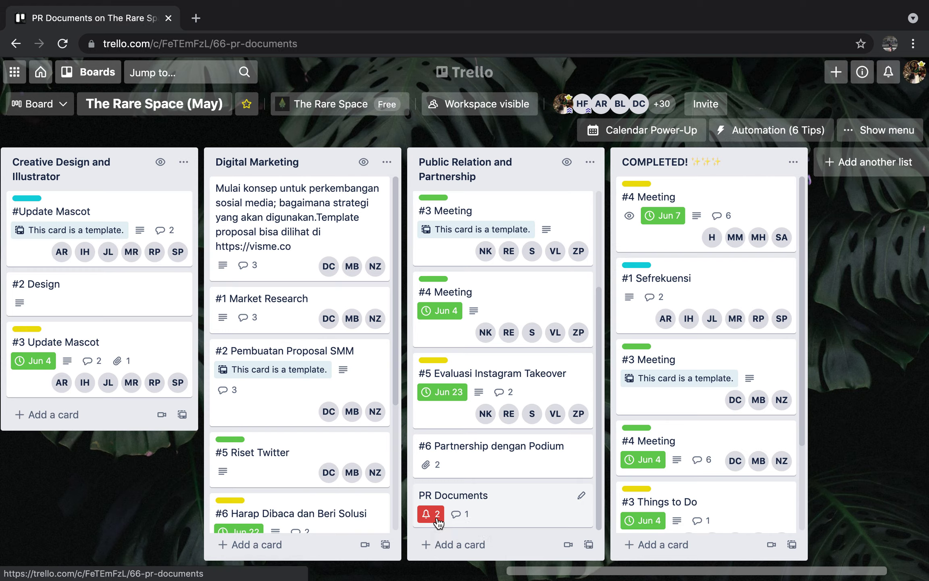
scroll(438, 521, down, 2)
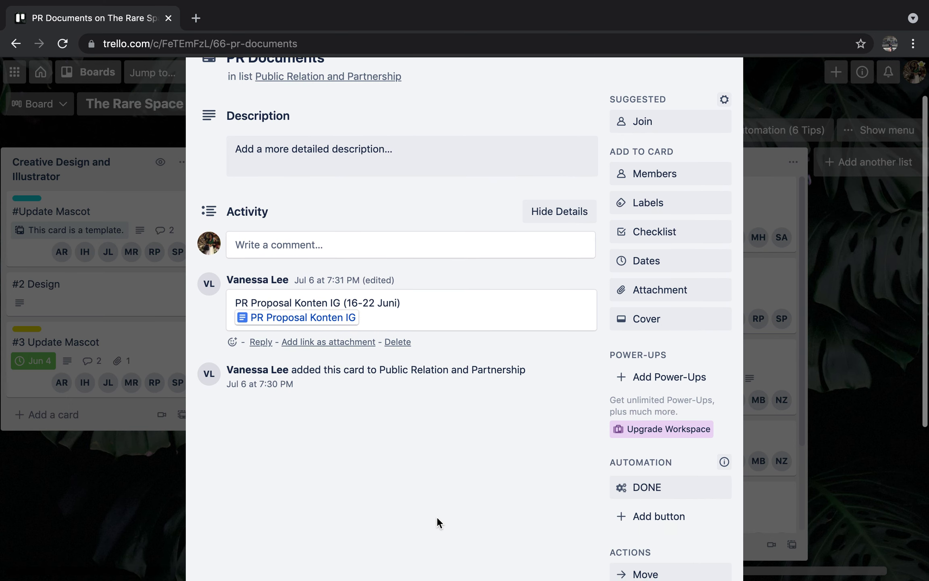
scroll(438, 522, up, 2)
scroll(438, 521, down, 6)
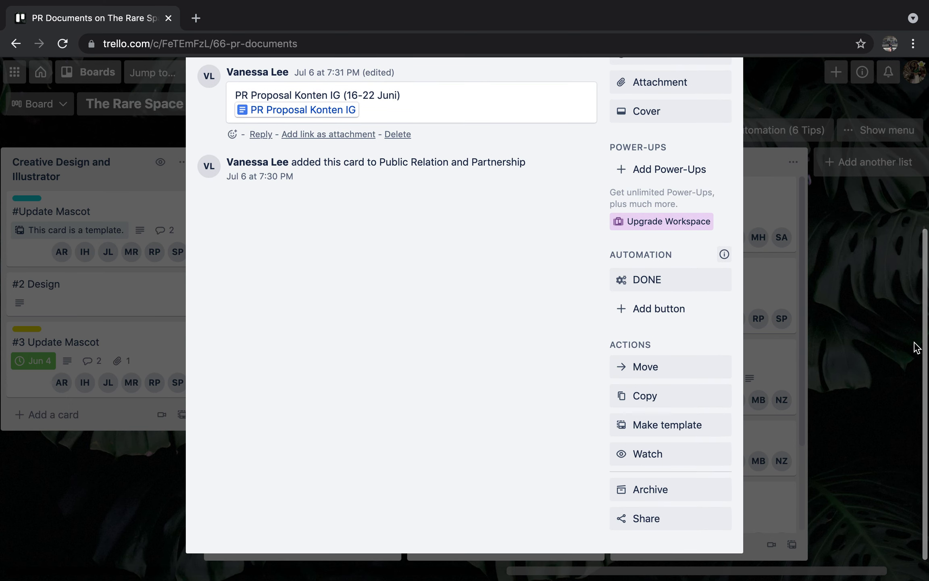
click(916, 347)
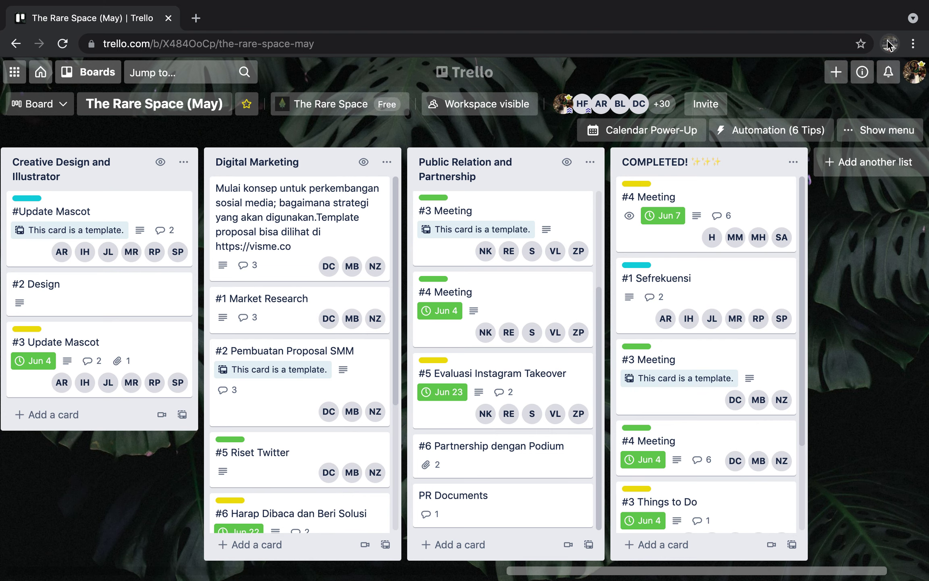
Review the notifications, skim the PR Proposal Konten IG document linked there in Google Docs, and return to the Trello board with notifications closed
click(888, 72)
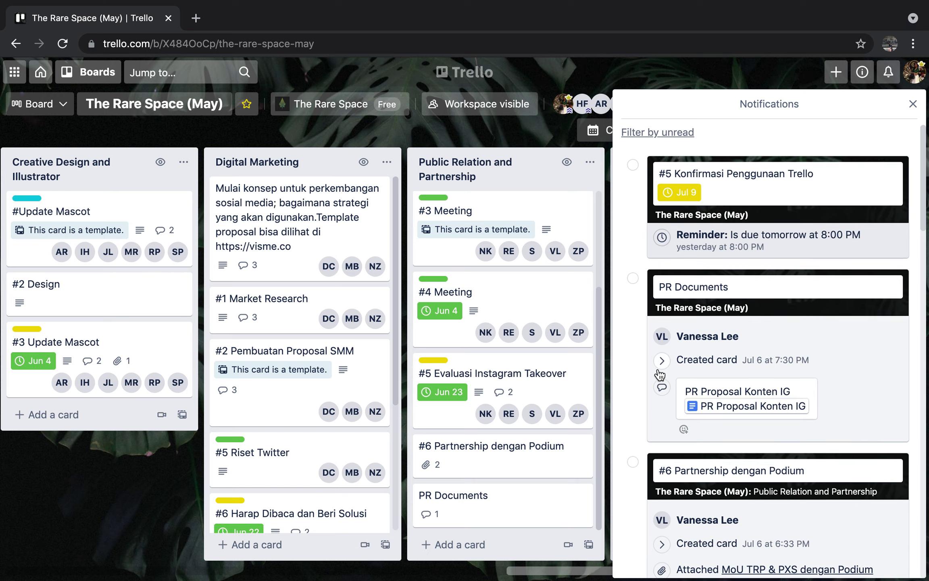
scroll(657, 371, down, 3)
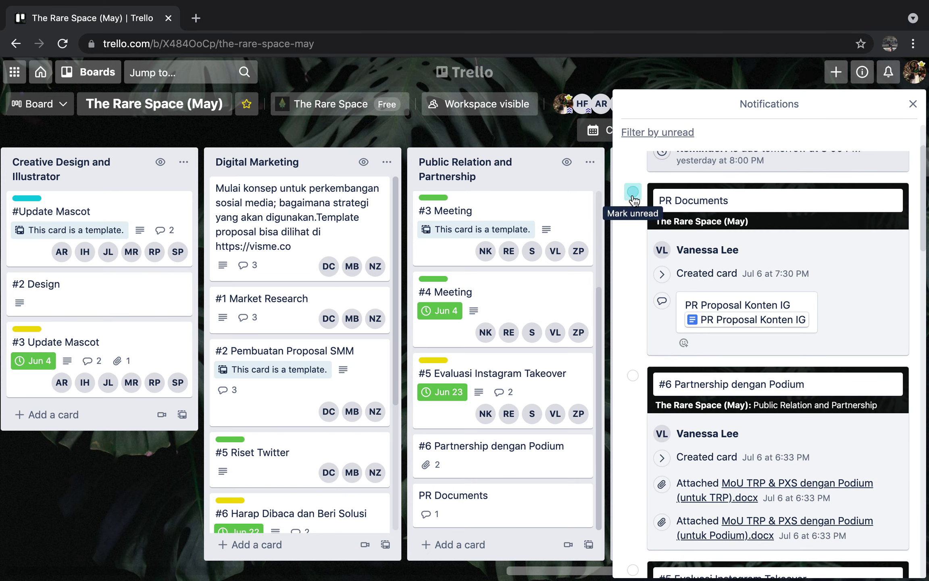
click(726, 319)
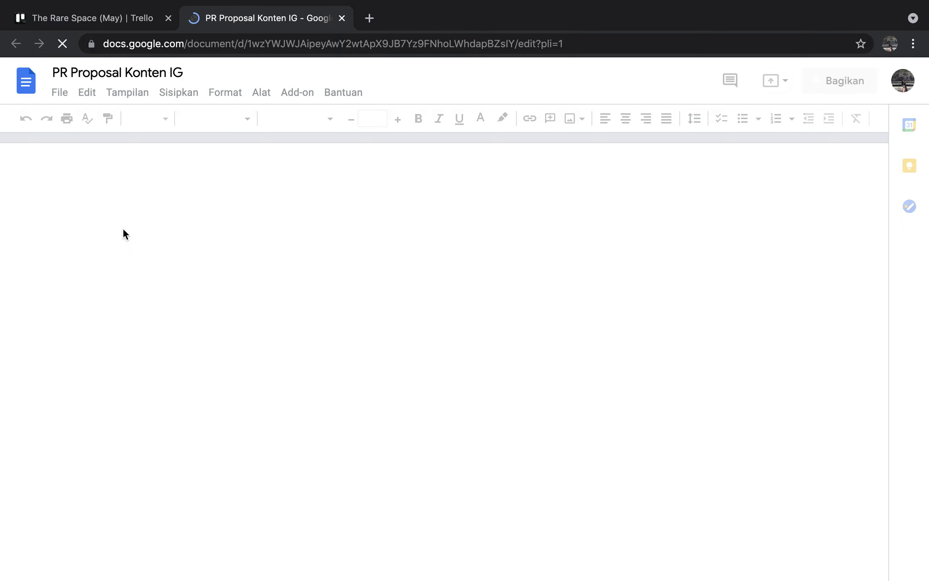
scroll(171, 369, down, 10)
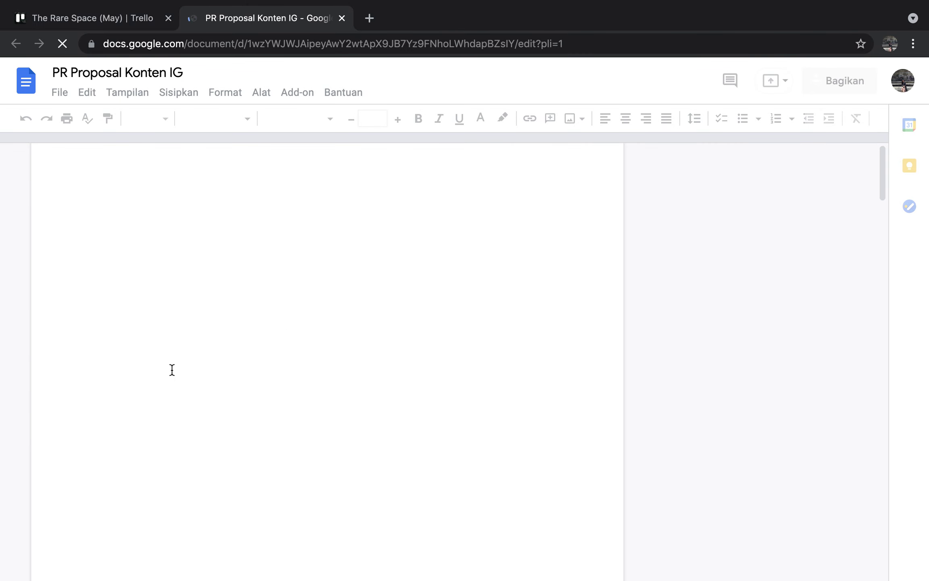
scroll(172, 369, down, 10)
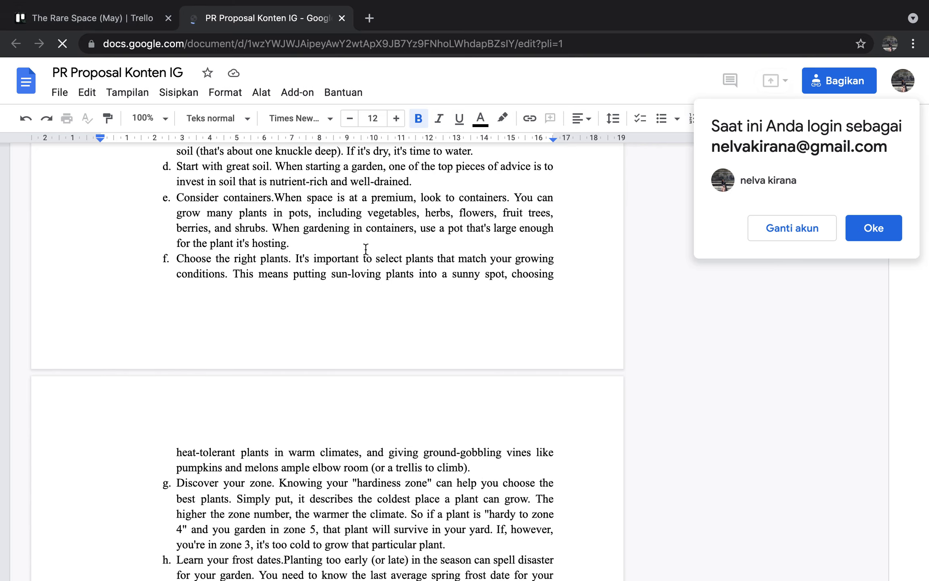
scroll(366, 249, down, 10)
scroll(366, 249, down, 10)
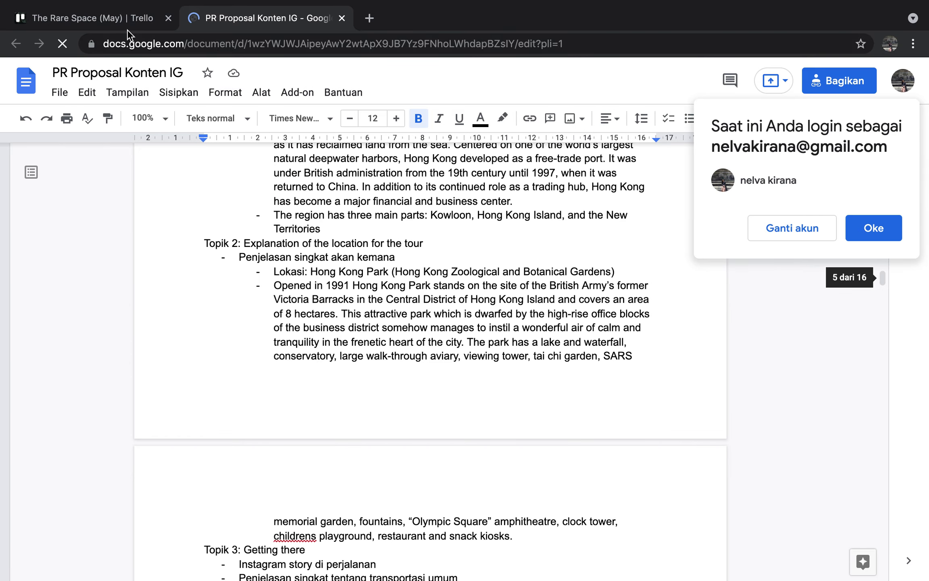
click(134, 24)
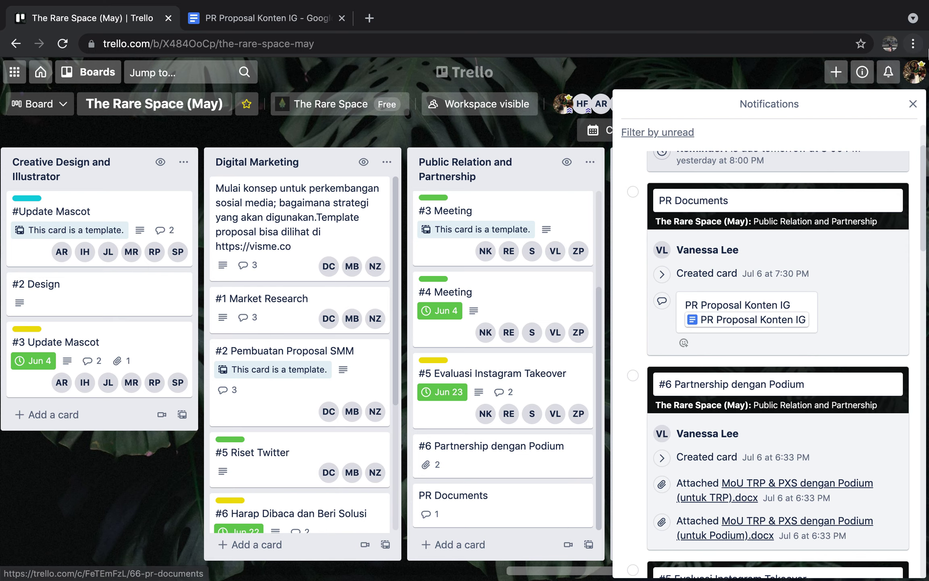
click(913, 104)
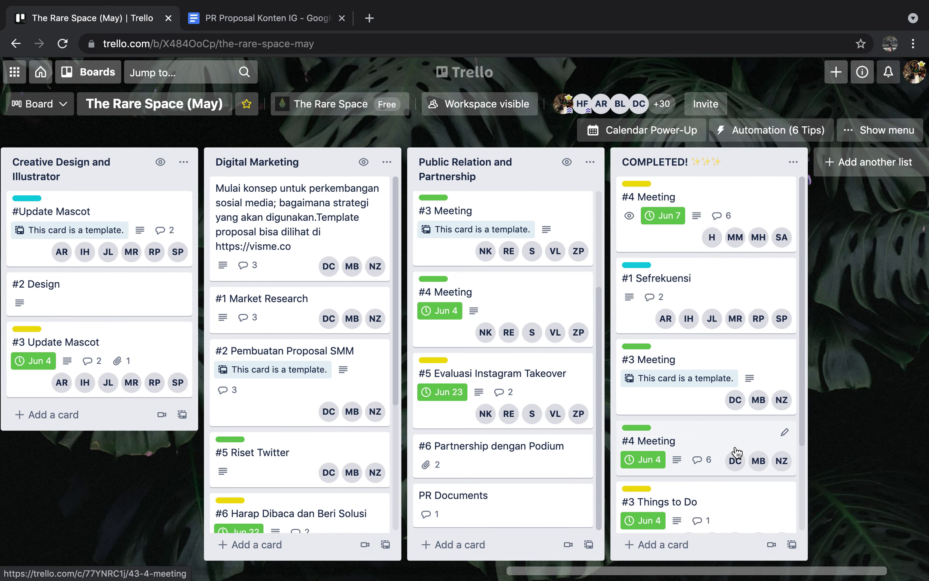
Open the "#5 Membuat Event Hidroponik" card in the Product Development list and read through its comments and activity
scroll(735, 453, down, 2)
scroll(734, 446, up, 3)
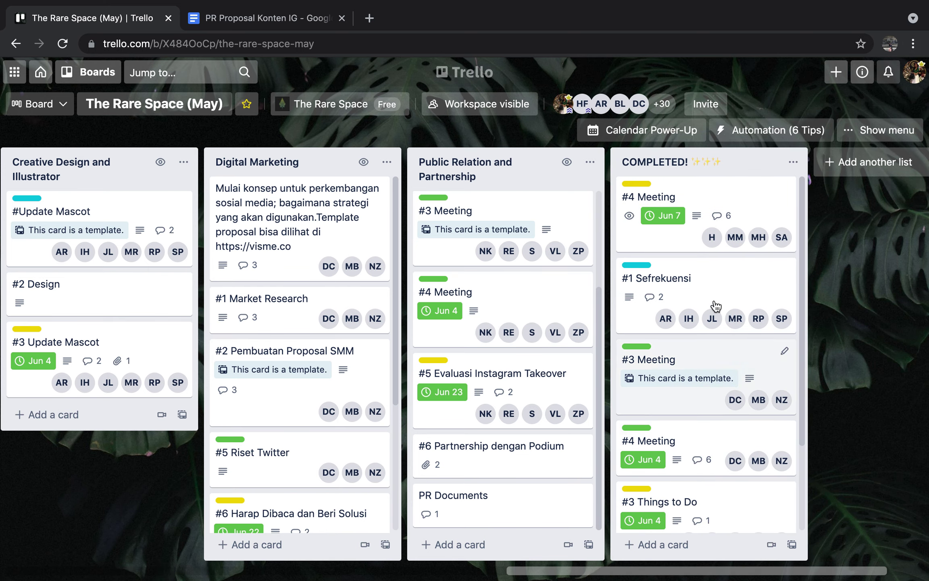
scroll(556, 348, left, 15)
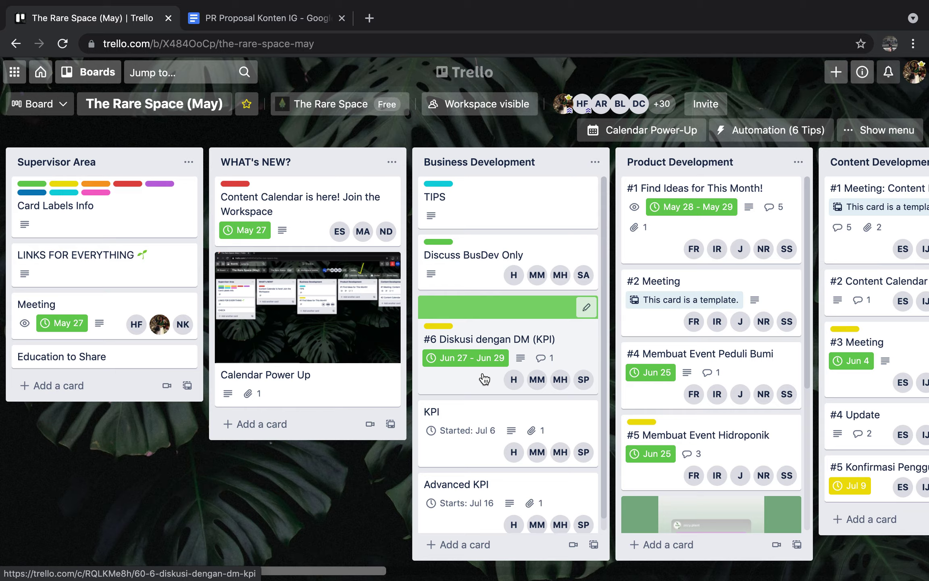
scroll(483, 373, right, 5)
scroll(483, 378, right, 2)
scroll(563, 464, down, 2)
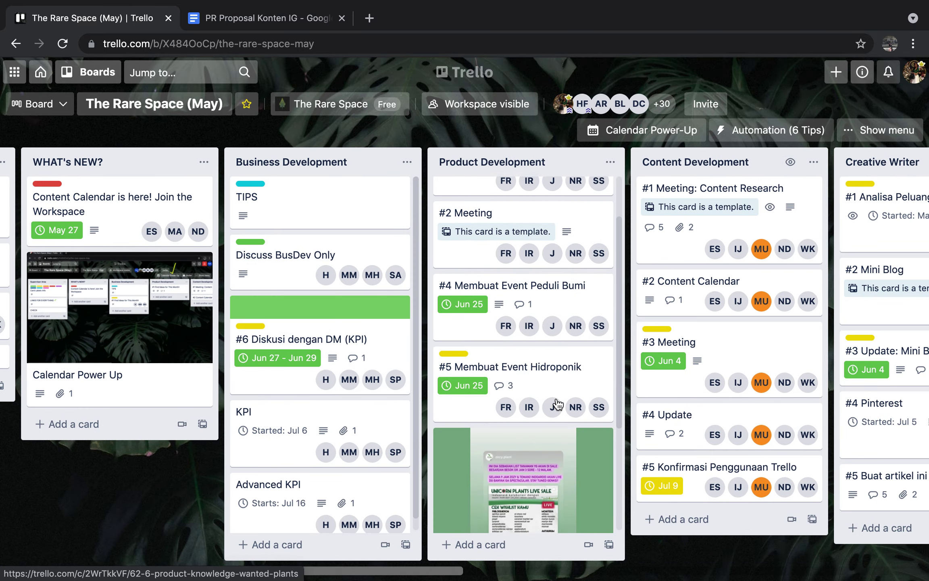
click(556, 384)
scroll(429, 389, down, 7)
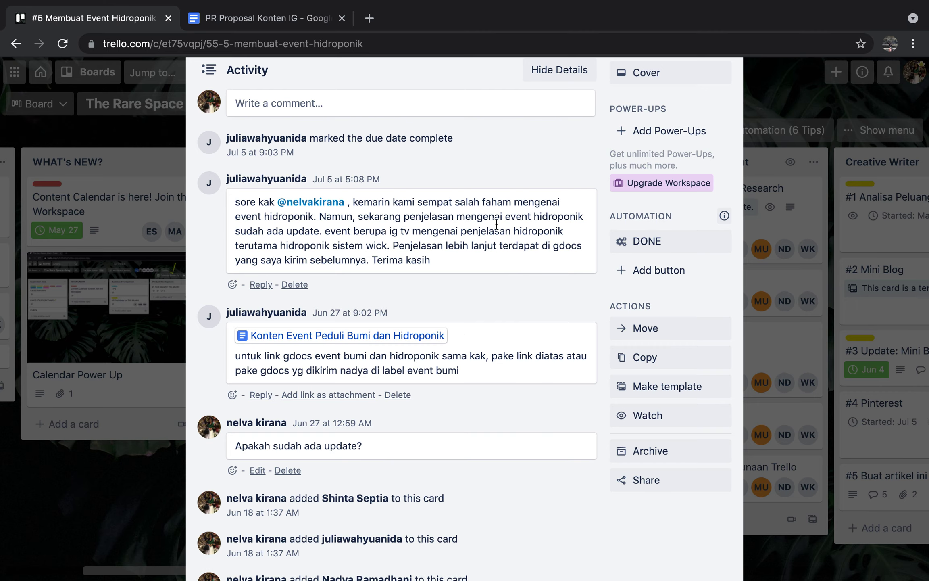
Close the open card, mark the due date complete on "#6 Product Knowledge: Wanted Plants" in Product Development, and return to the board
scroll(502, 212, up, 6)
click(757, 302)
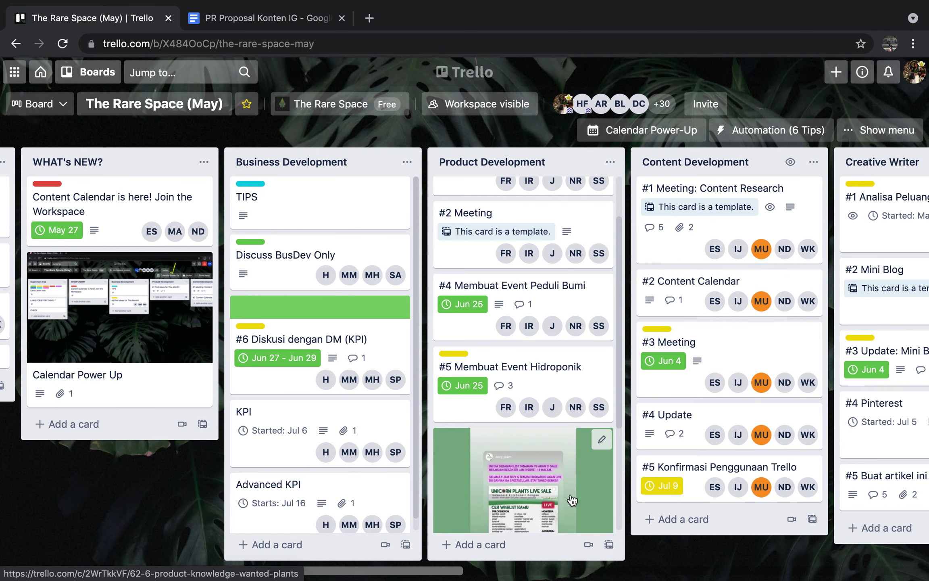
scroll(572, 500, down, 4)
click(560, 465)
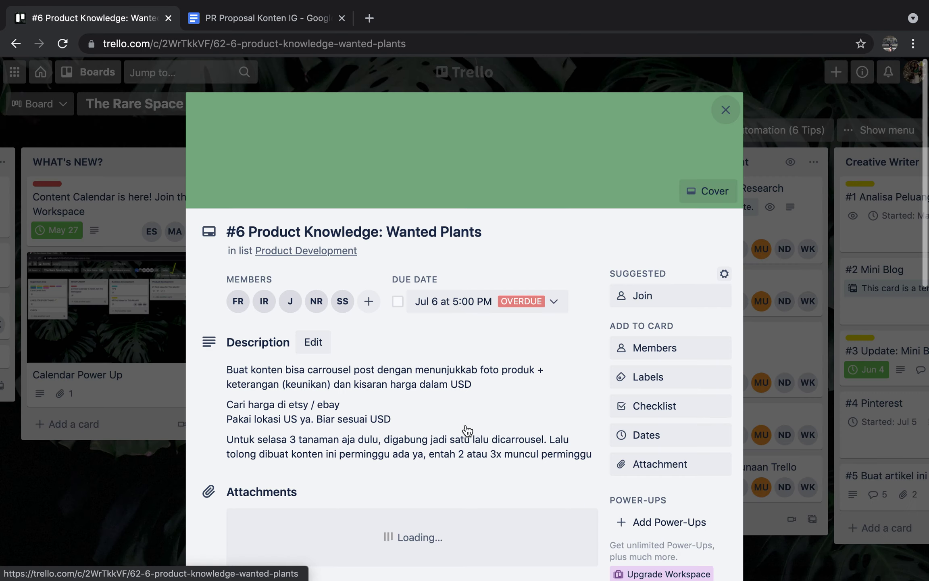
scroll(407, 392, down, 10)
scroll(405, 393, up, 10)
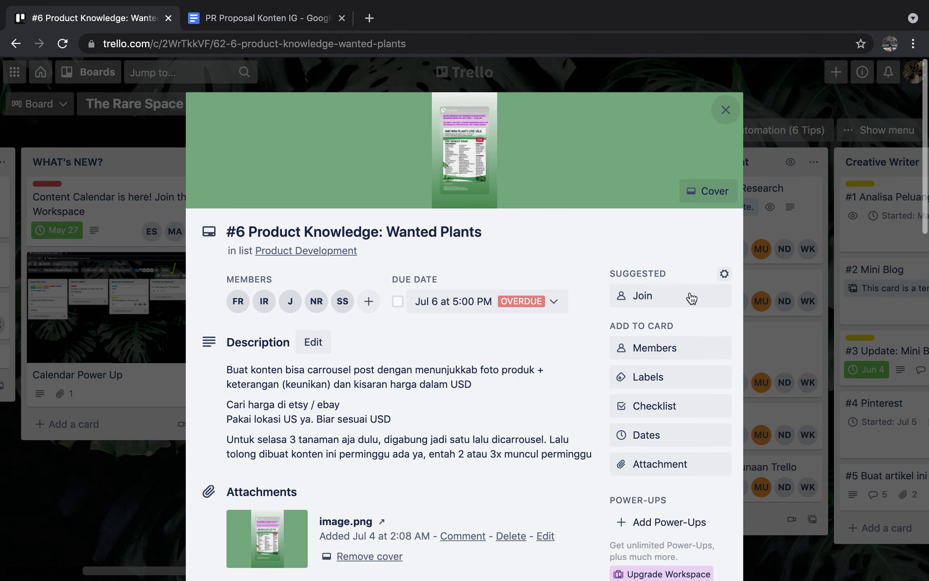
click(397, 301)
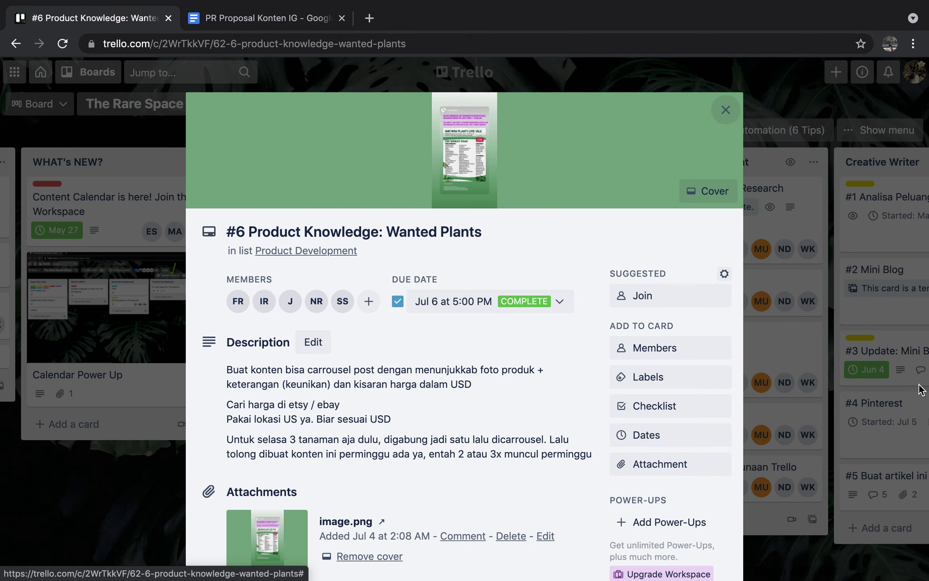
click(840, 384)
Review the "#3 Meeting" card in Content Development, run its DONE automation, and check the COMPLETED! list
scroll(840, 384, right, 6)
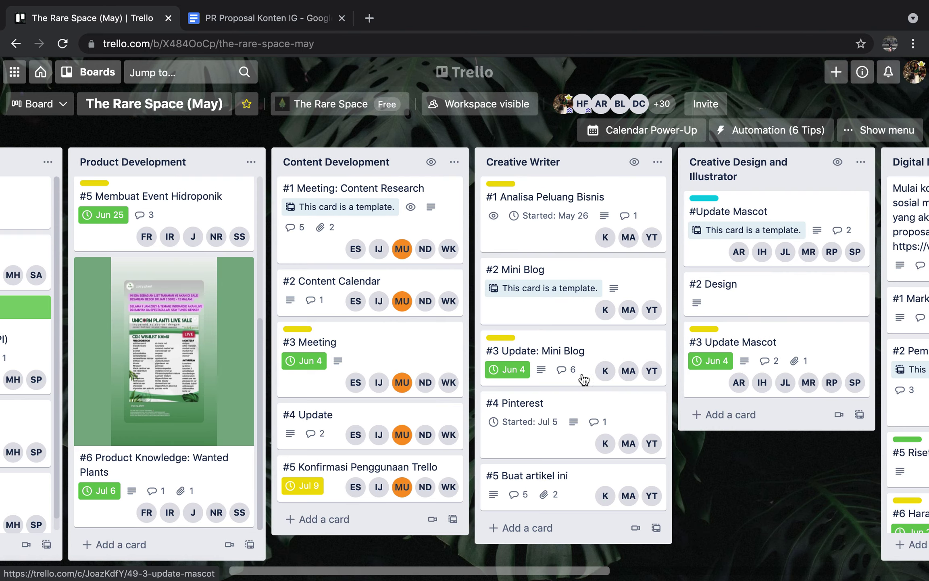
click(409, 363)
scroll(409, 363, down, 5)
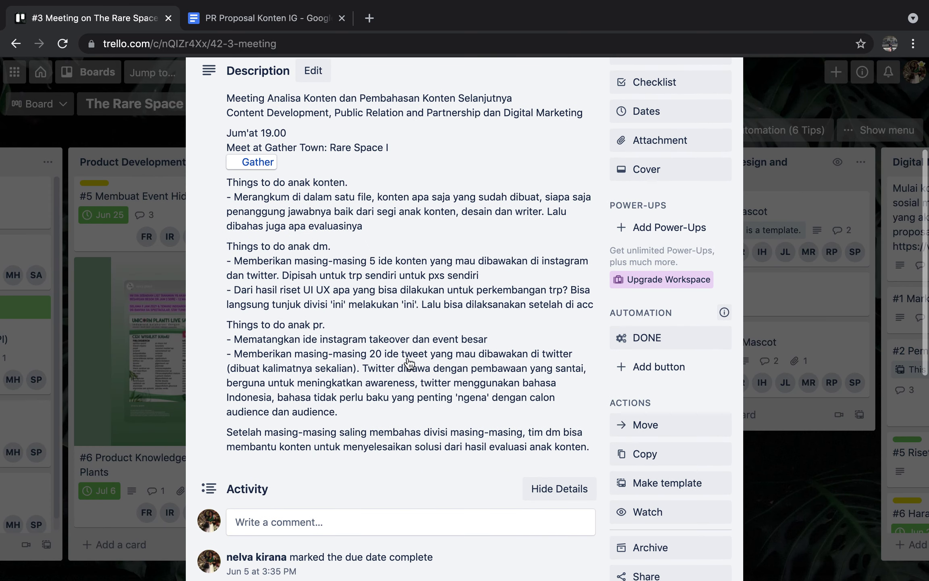
scroll(408, 363, up, 3)
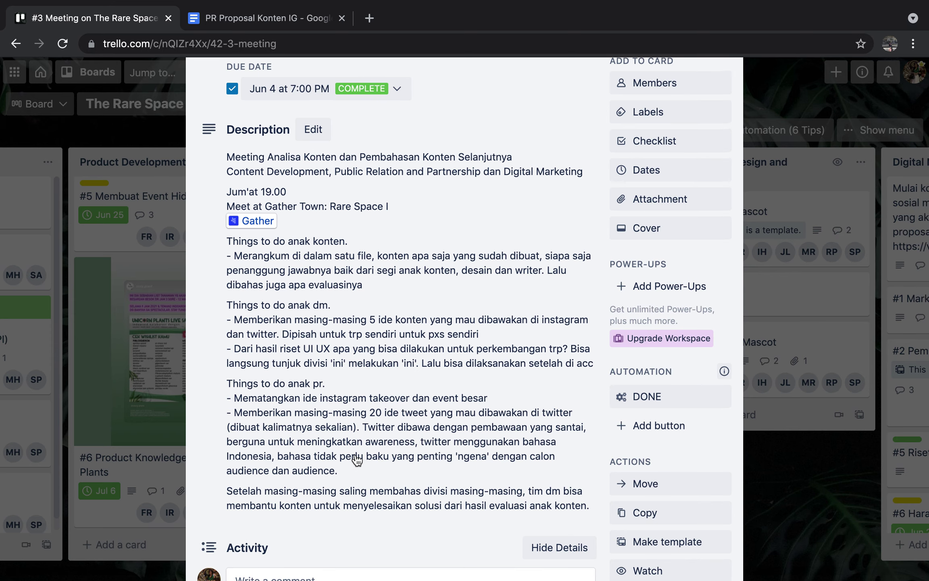
scroll(352, 459, up, 4)
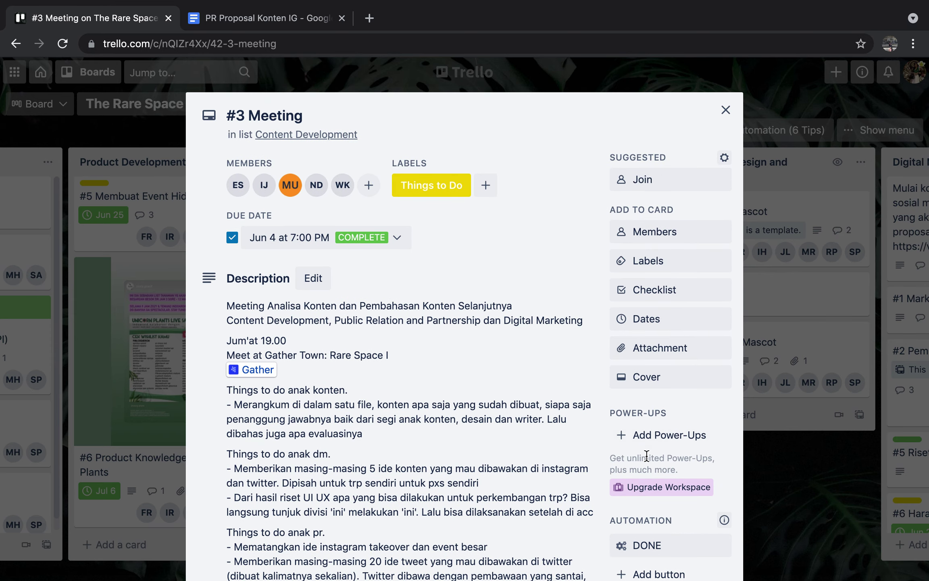
scroll(648, 452, down, 2)
key(Escape)
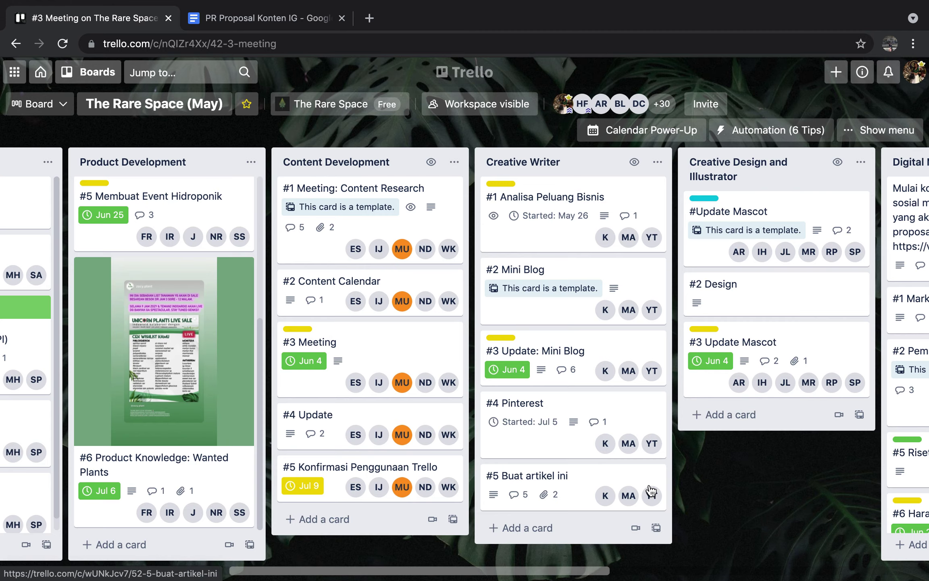
scroll(651, 491, right, 3)
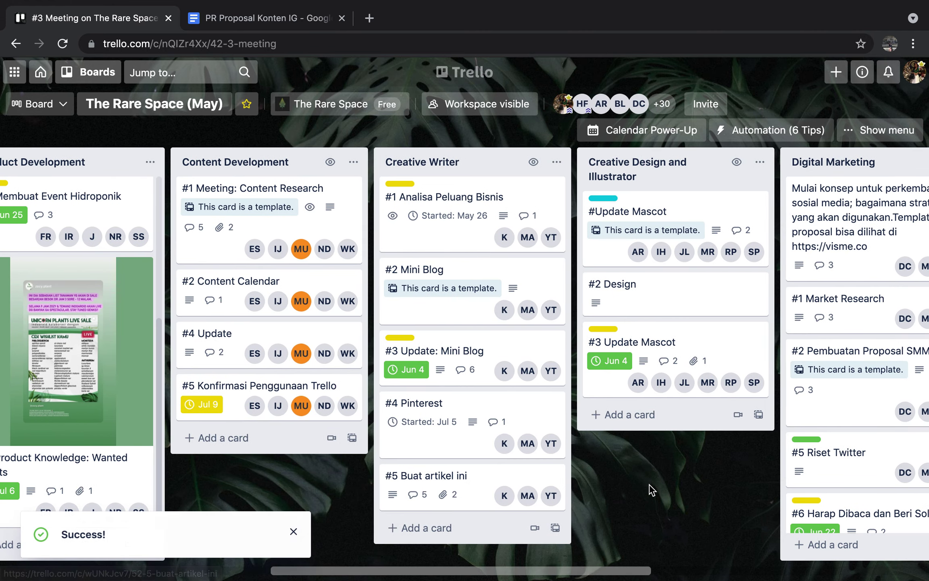
scroll(650, 486, right, 15)
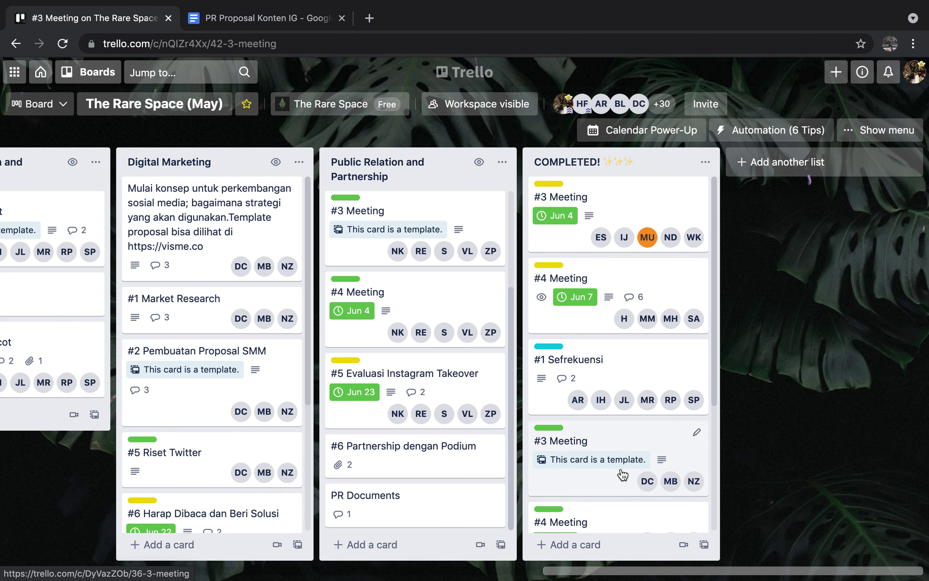
Open the "#3 Update Mascot" card in Creative Design and Illustrator, look through its Google Drive attachment and activity, and close it
scroll(523, 421, left, 5)
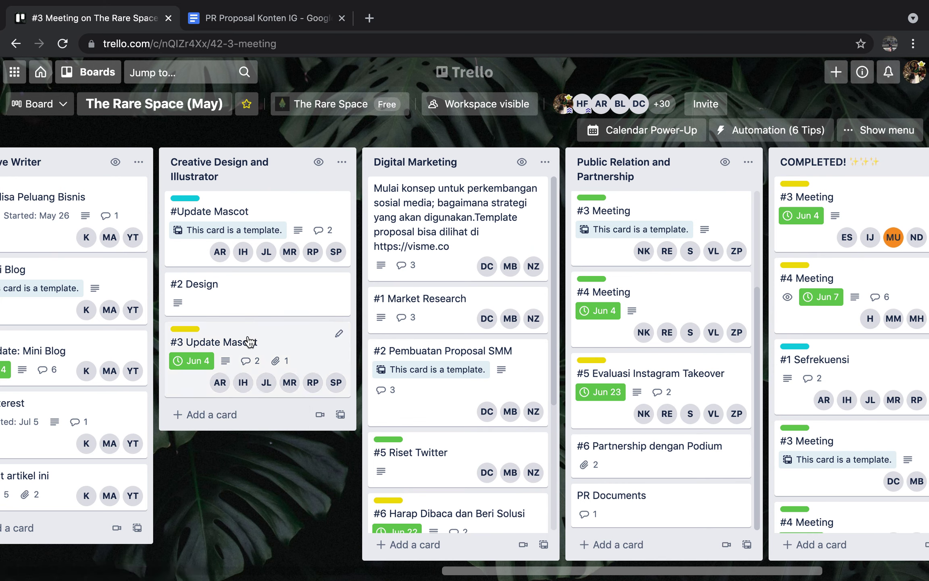
click(314, 345)
scroll(444, 430, down, 6)
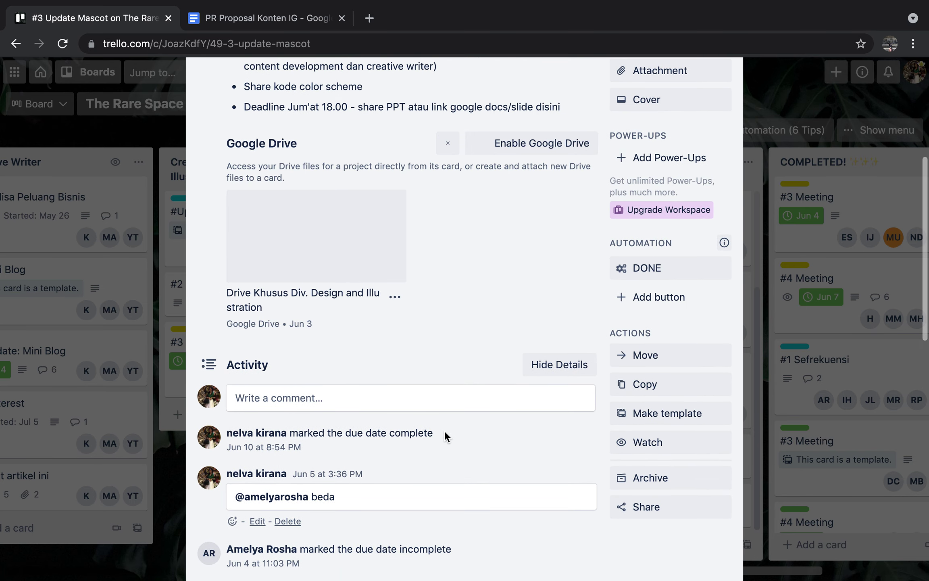
scroll(445, 430, down, 1)
scroll(445, 431, up, 2)
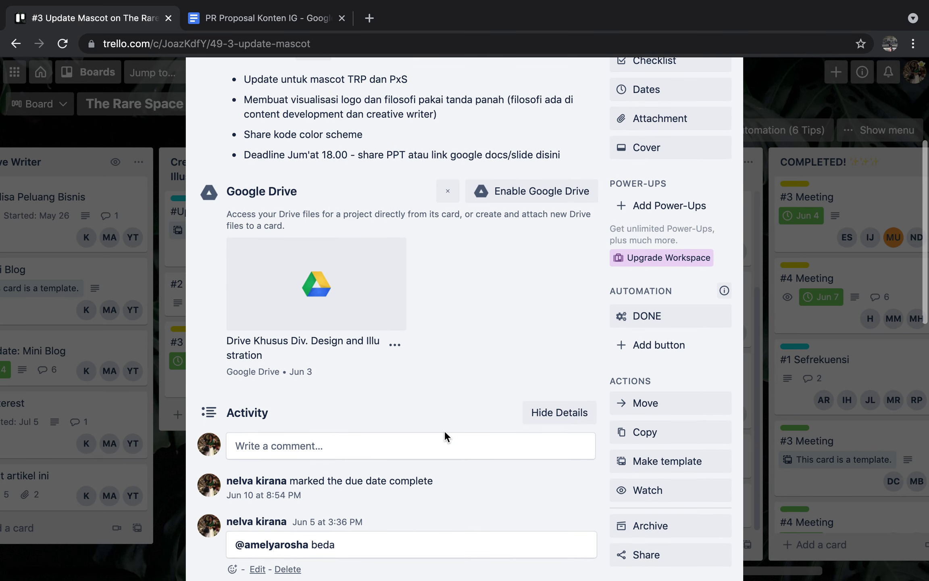
scroll(445, 430, up, 2)
key(Escape)
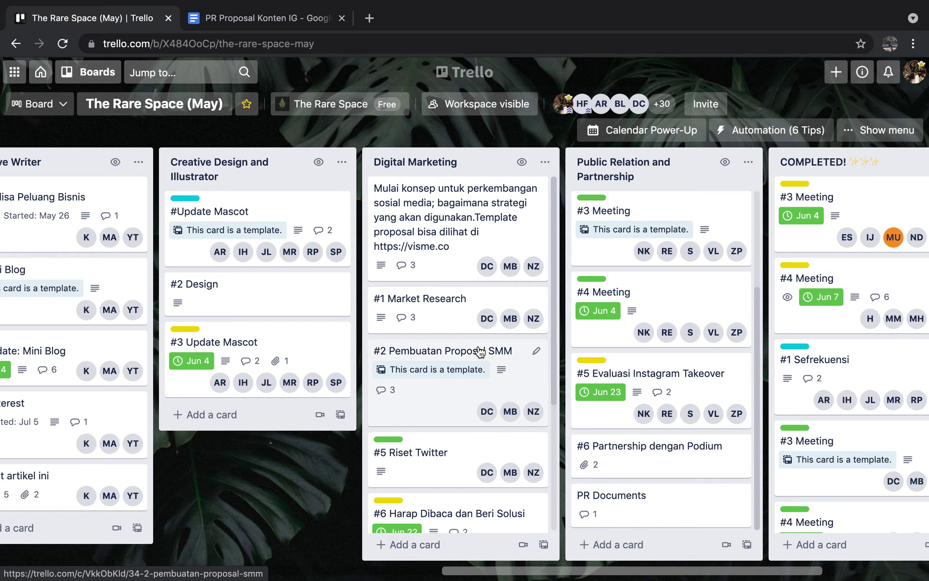
Open the "#5 Buat artikel ini" card in the Creative Writer list and look through its attachments and comments
scroll(472, 353, left, 15)
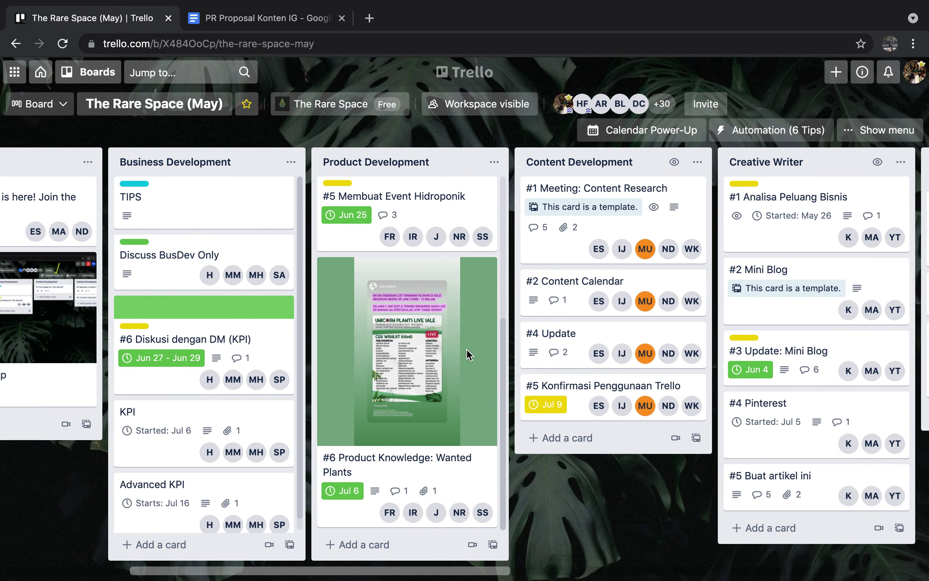
scroll(468, 355, left, 5)
scroll(367, 464, down, 1)
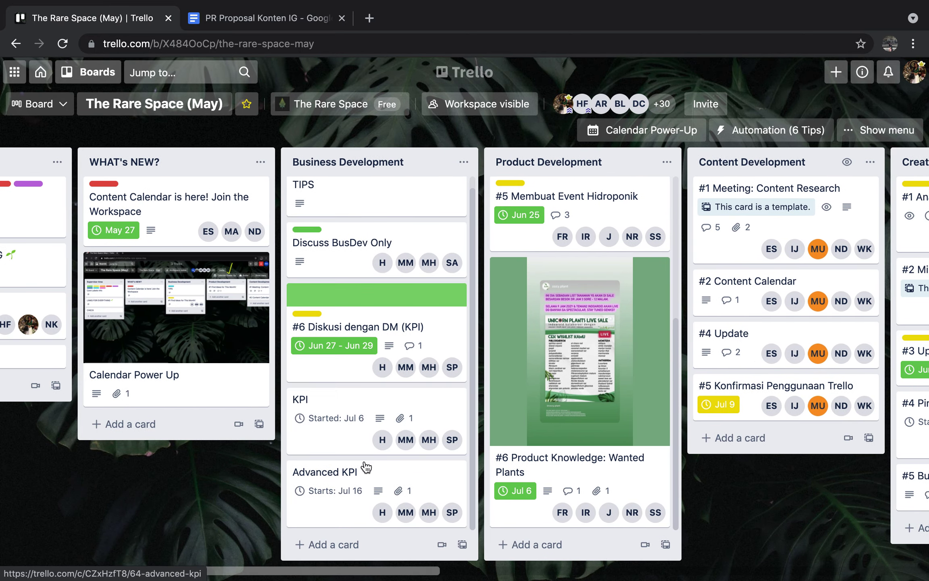
scroll(366, 467, right, 10)
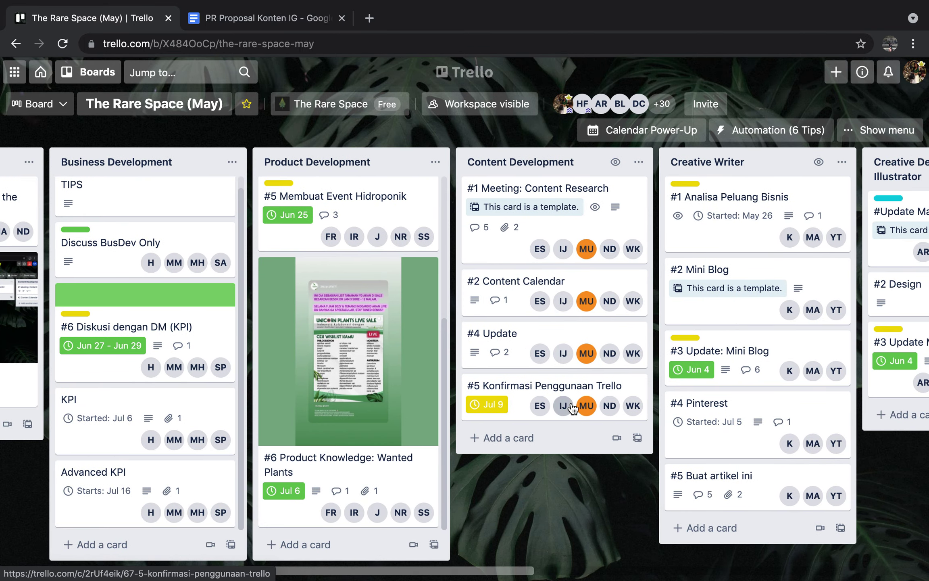
click(761, 484)
scroll(378, 363, down, 10)
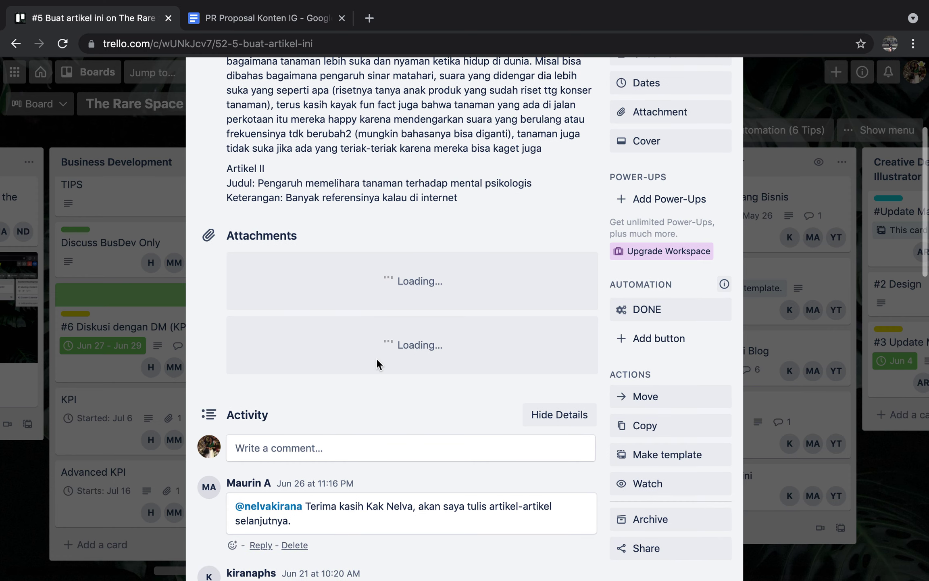
scroll(377, 362, down, 6)
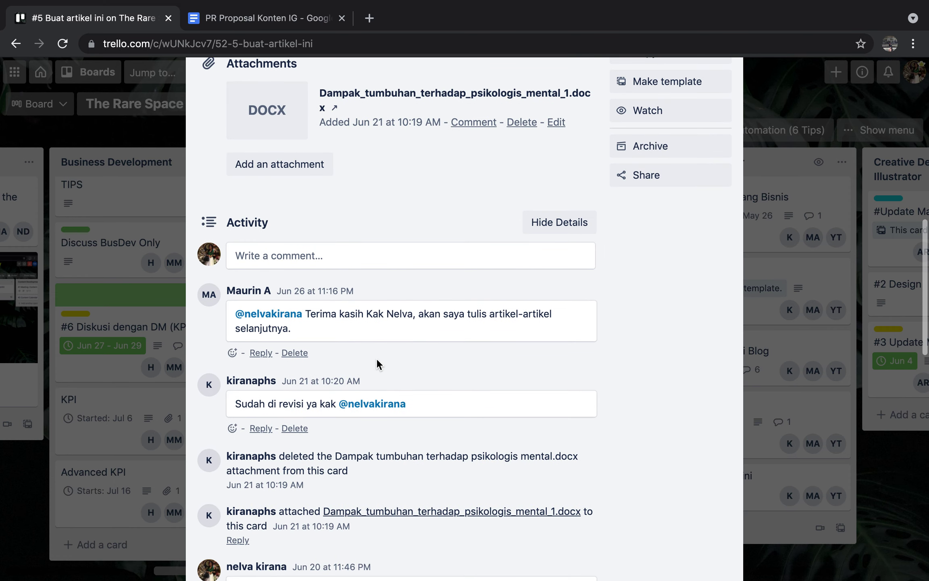
scroll(377, 364, up, 2)
scroll(378, 364, up, 3)
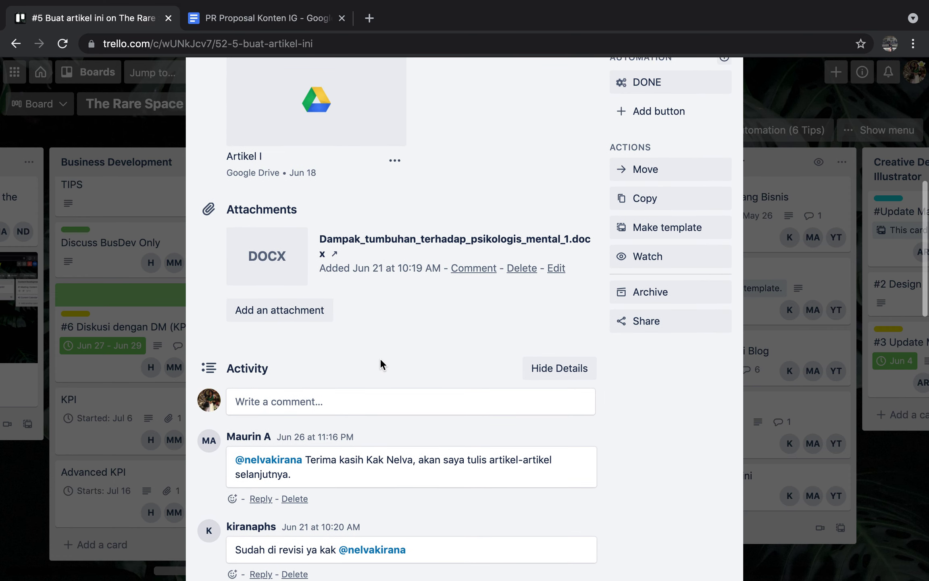
scroll(550, 336, up, 3)
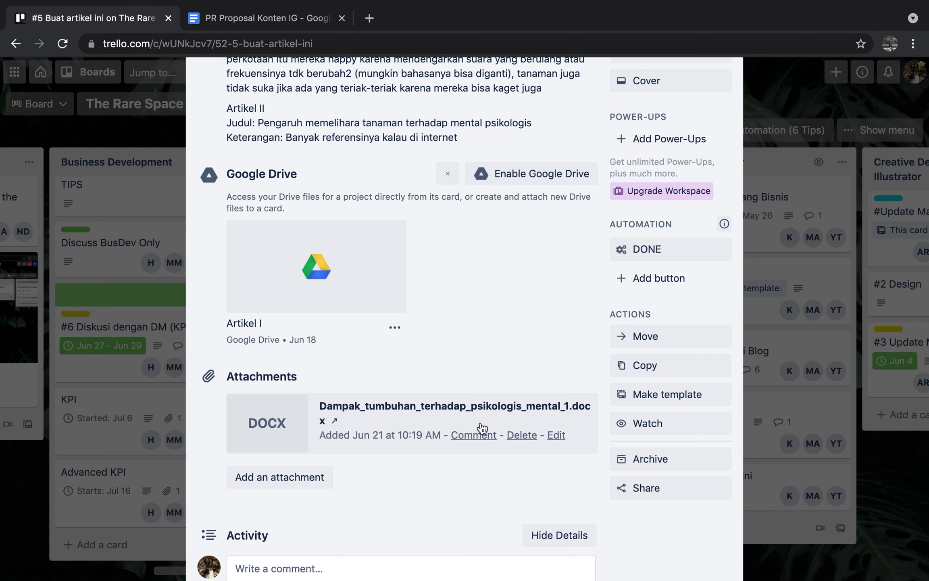
Examine the article card's Artikel I and Artikel II descriptions along with its Google Drive file and DOCX attachment
scroll(481, 429, up, 7)
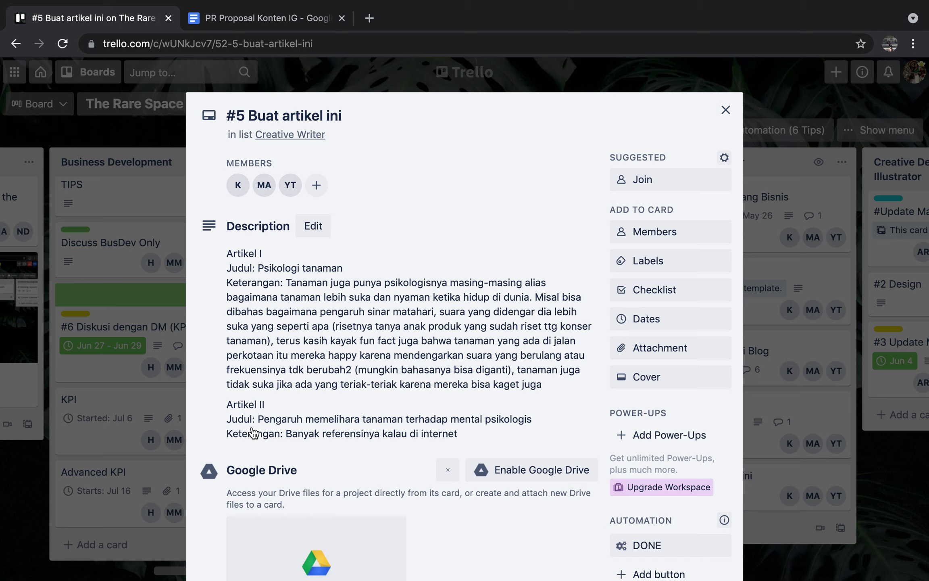
scroll(254, 433, down, 5)
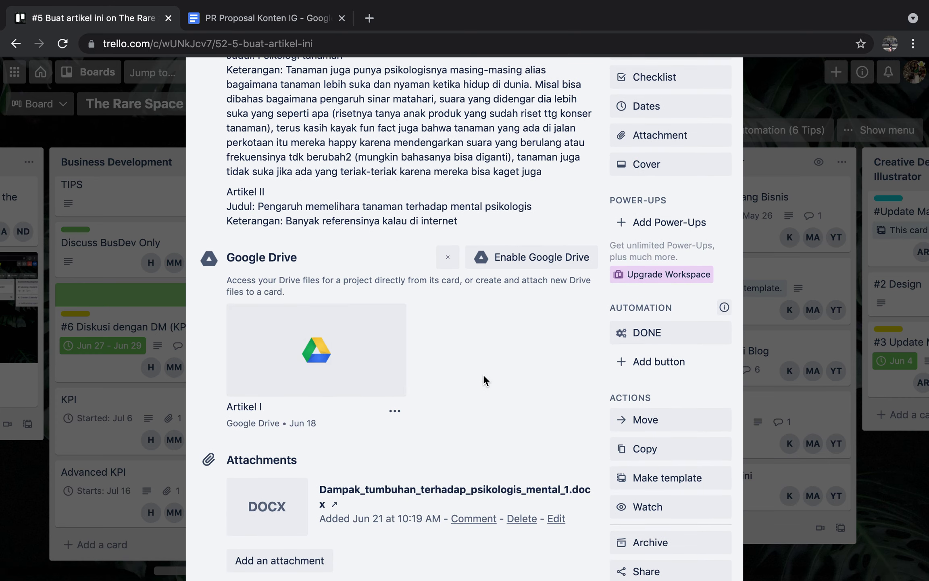
scroll(484, 374, down, 4)
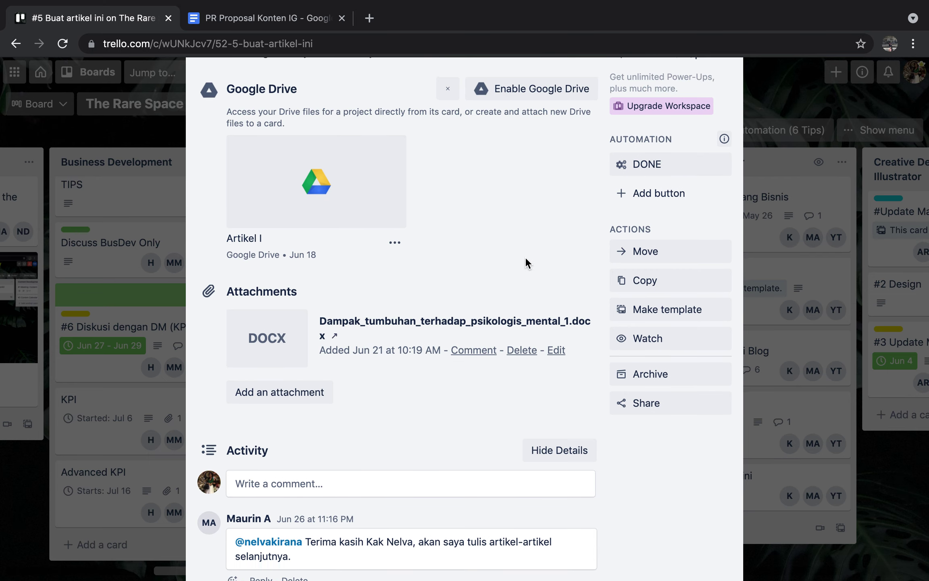
scroll(526, 260, up, 2)
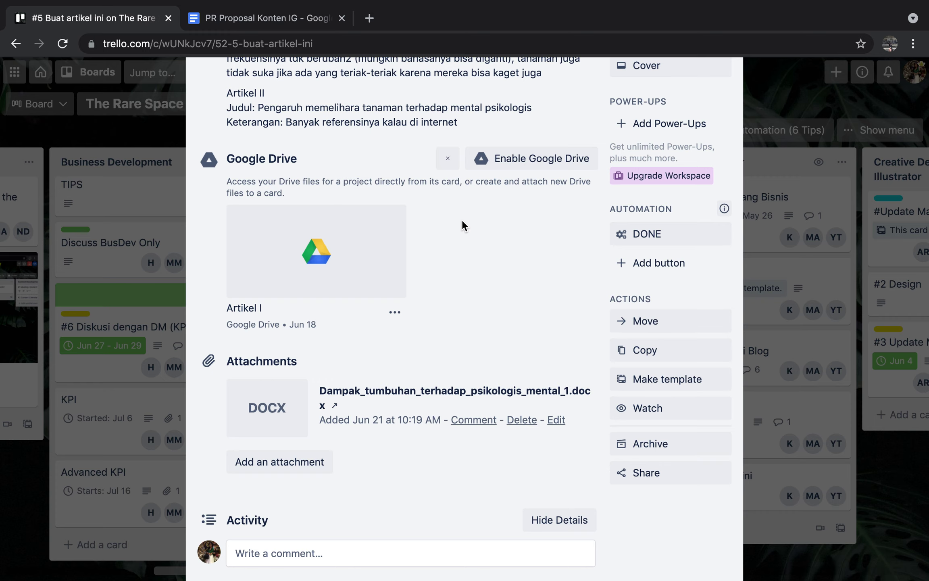
scroll(476, 245, up, 1)
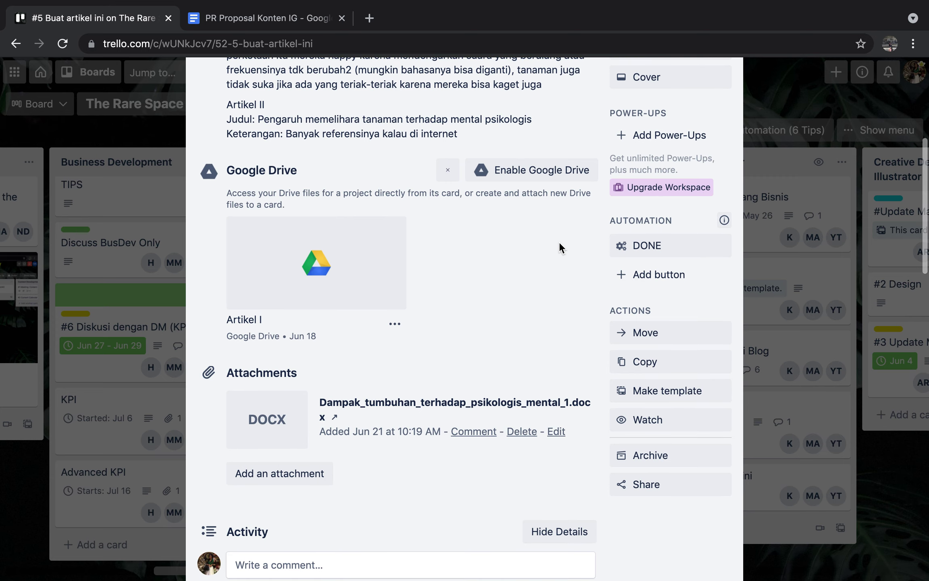
scroll(477, 224, up, 4)
scroll(477, 228, up, 5)
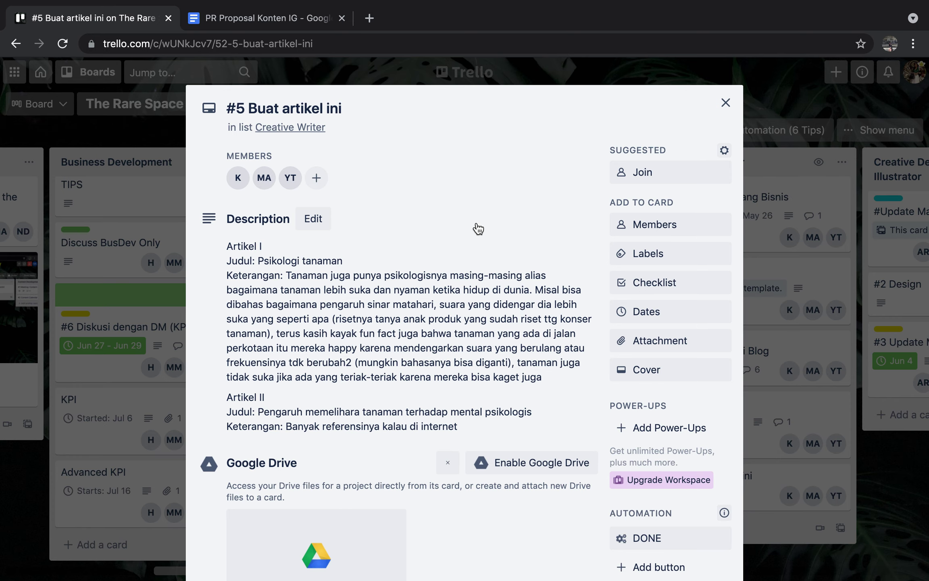
scroll(476, 223, up, 1)
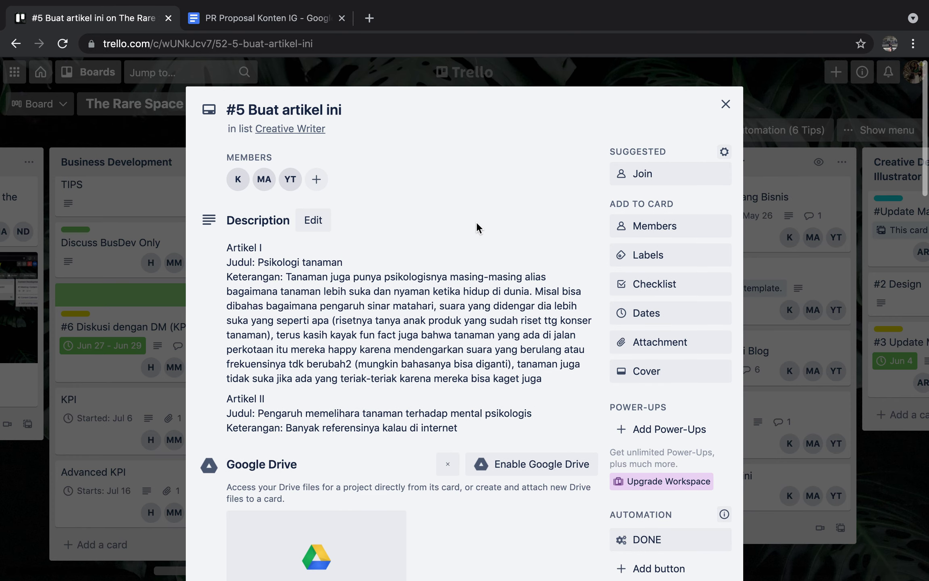
scroll(477, 227, up, 1)
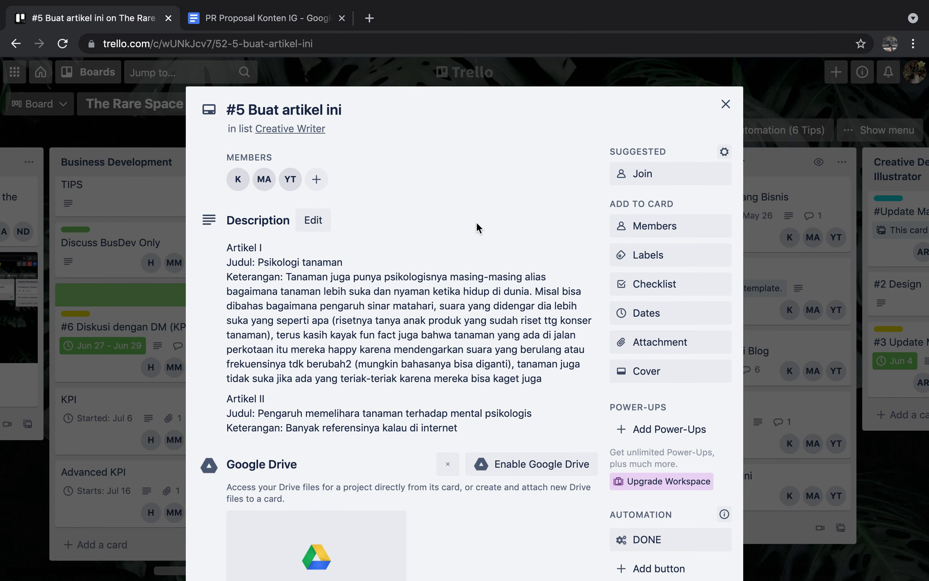
scroll(476, 223, down, 3)
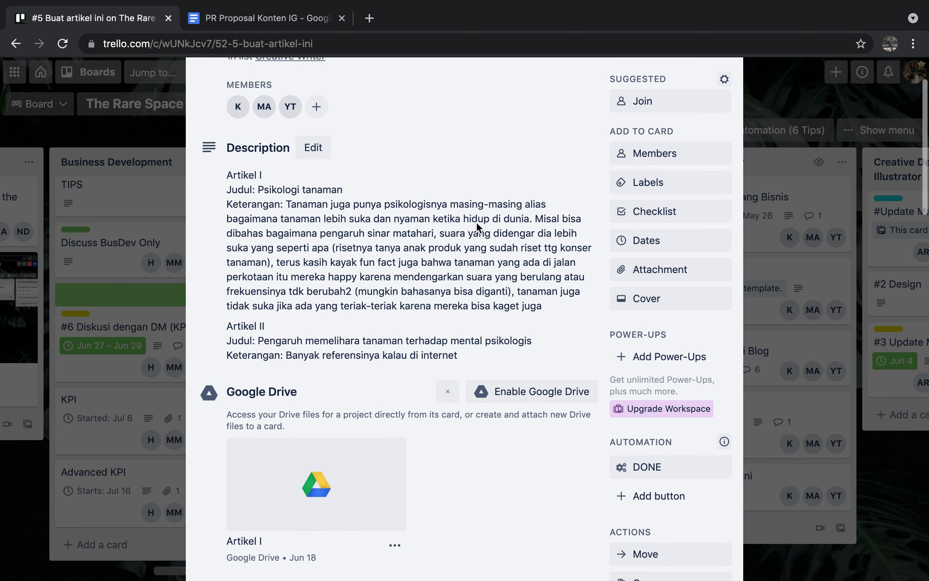
scroll(478, 228, up, 2)
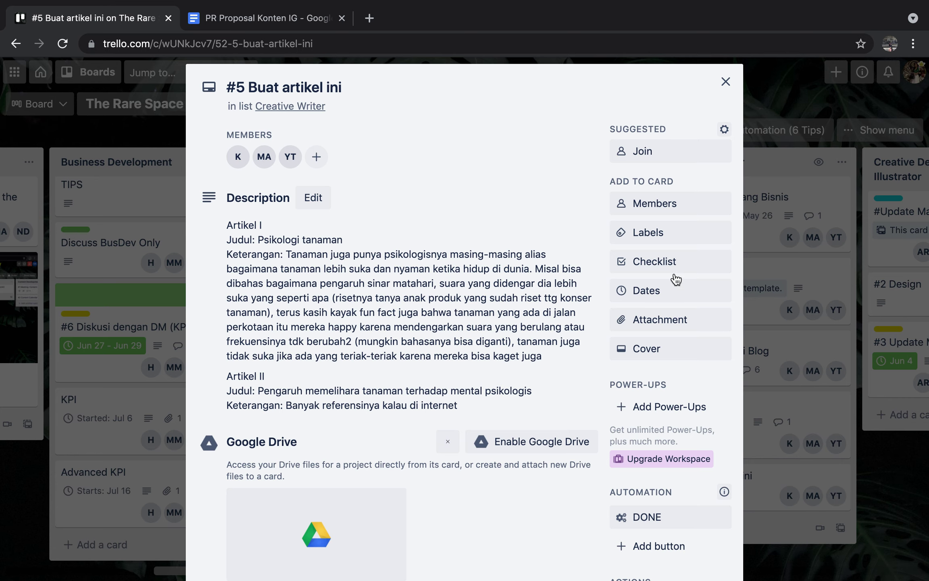
scroll(588, 212, down, 2)
scroll(588, 211, down, 5)
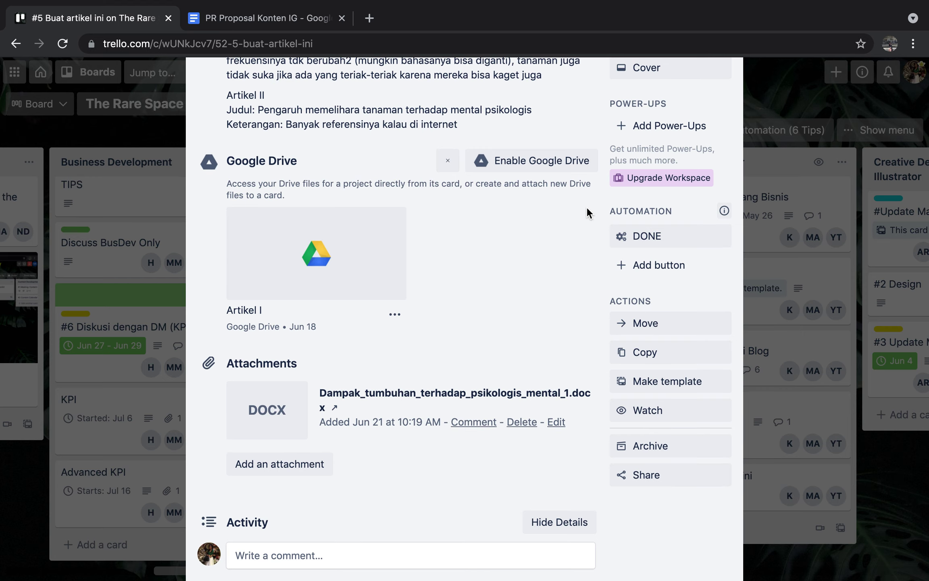
scroll(587, 212, down, 1)
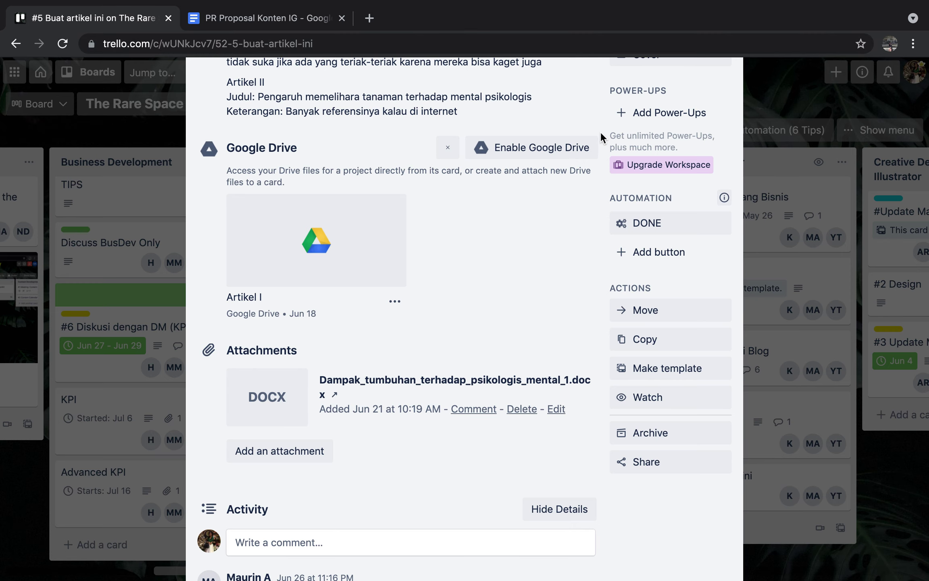
scroll(601, 138, down, 2)
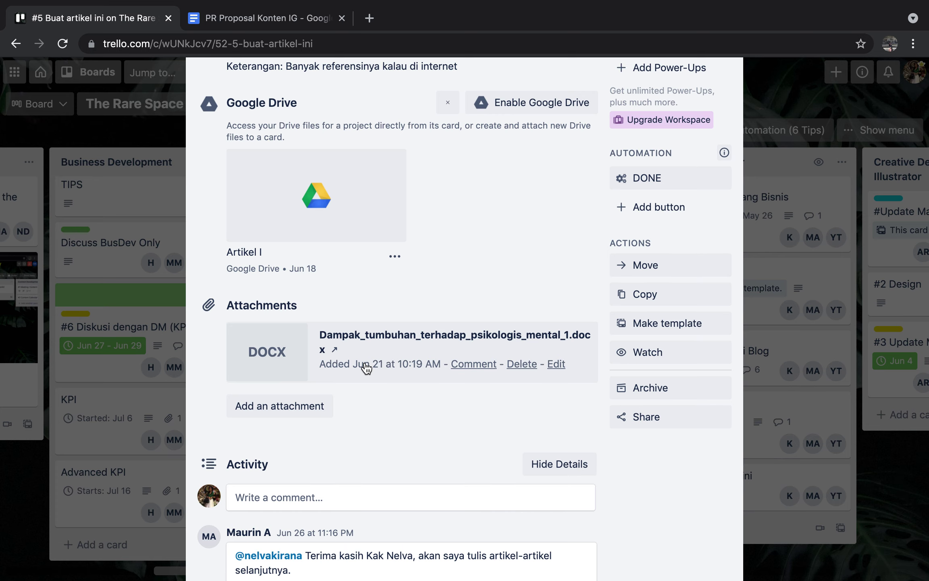
Read through the comments and activity history of the #5 Buat artikel ini card, and close the card
scroll(366, 368, down, 6)
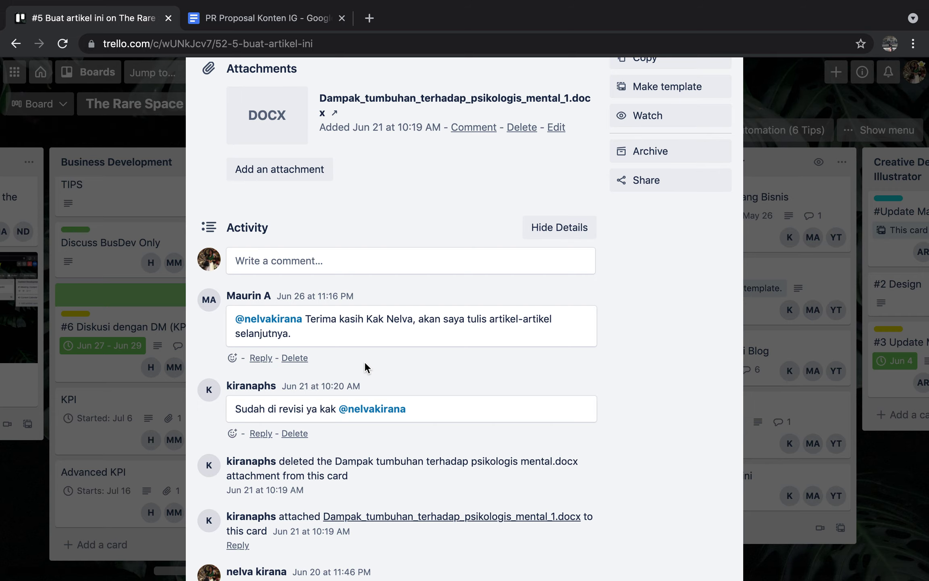
scroll(367, 368, down, 1)
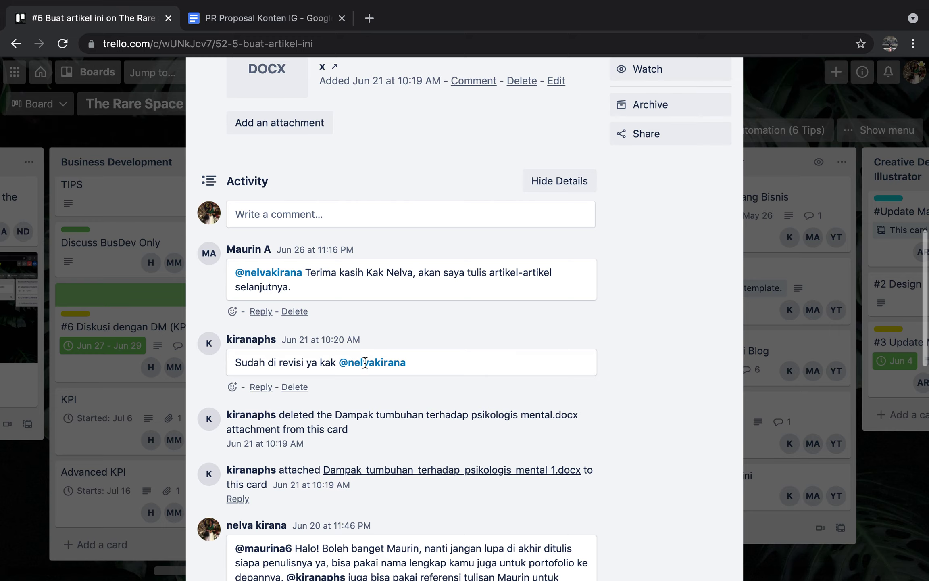
scroll(365, 362, down, 20)
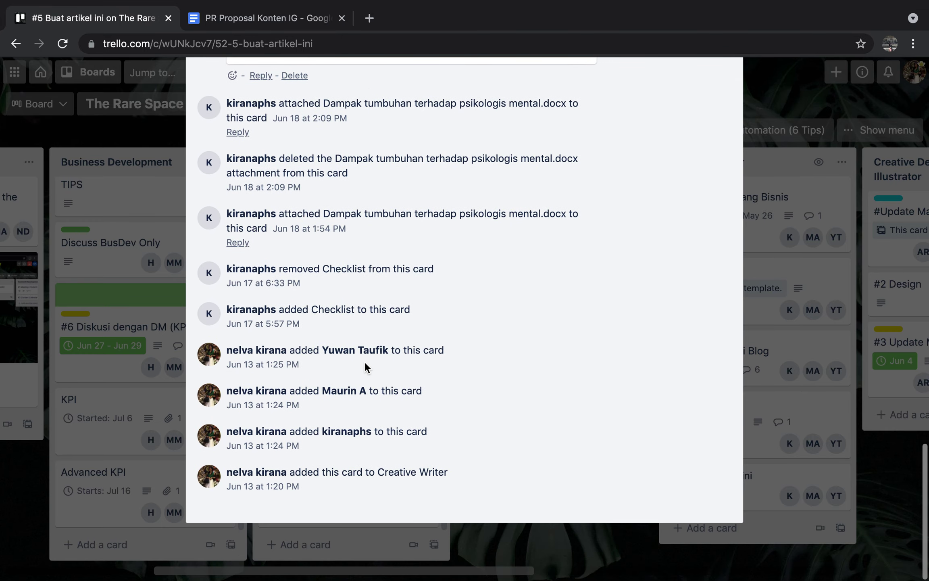
scroll(365, 367, up, 6)
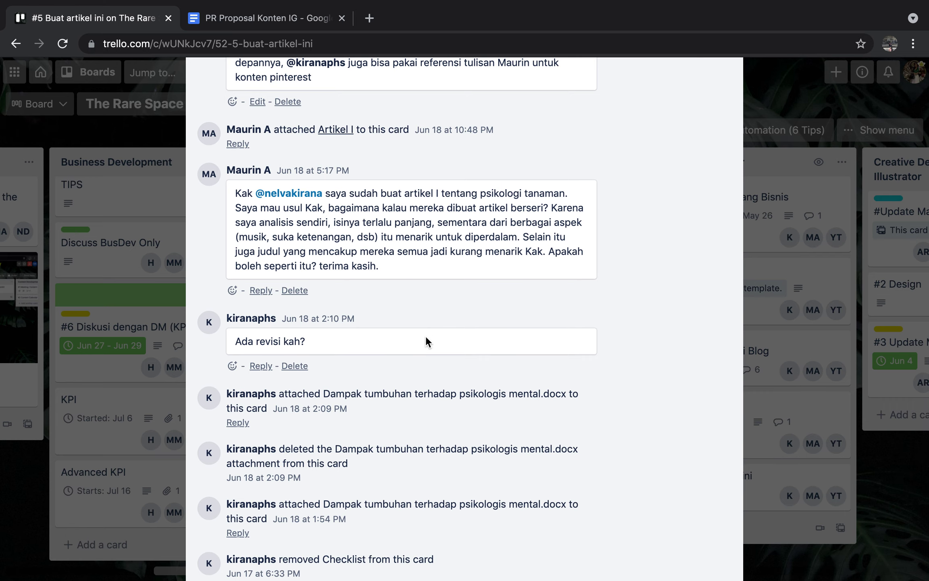
scroll(388, 338, up, 5)
scroll(426, 337, up, 2)
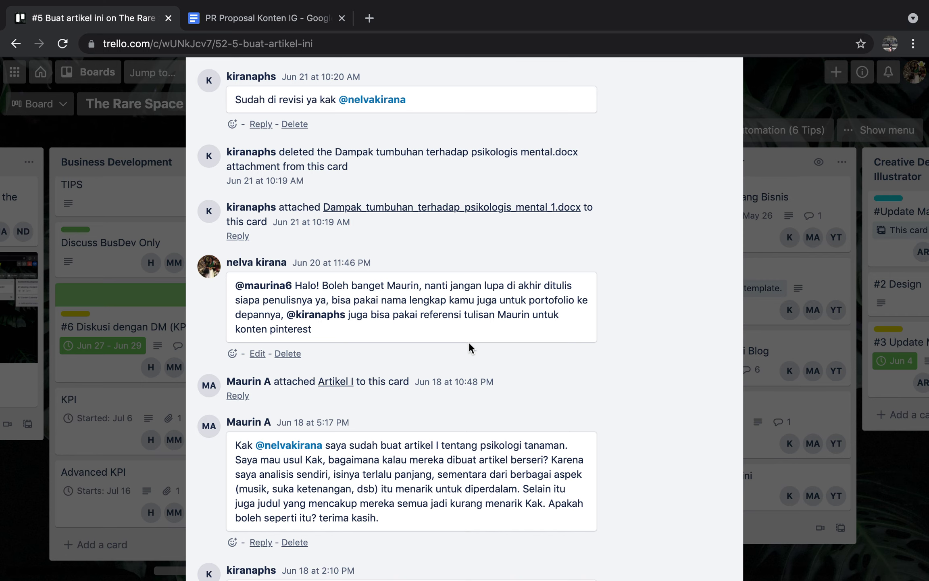
scroll(471, 348, up, 10)
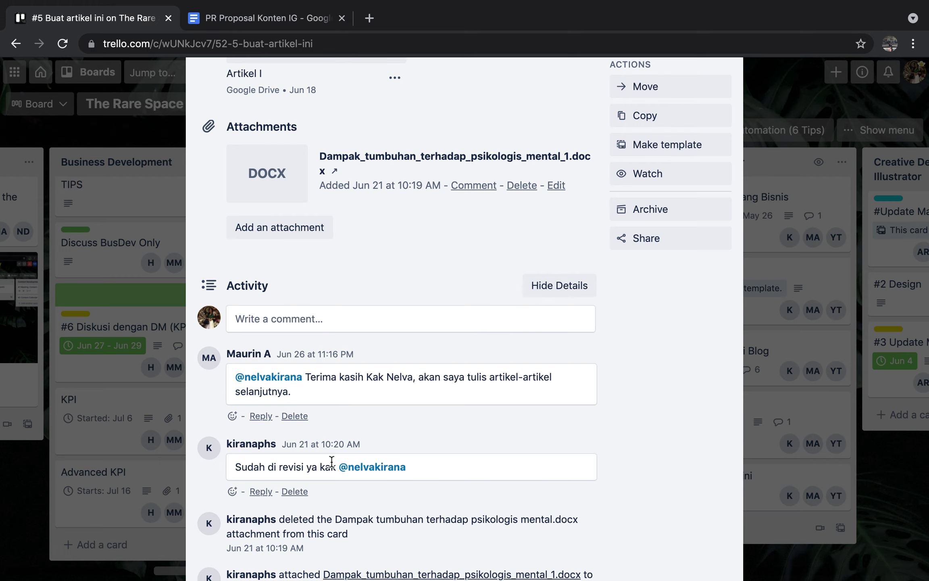
scroll(426, 424, up, 15)
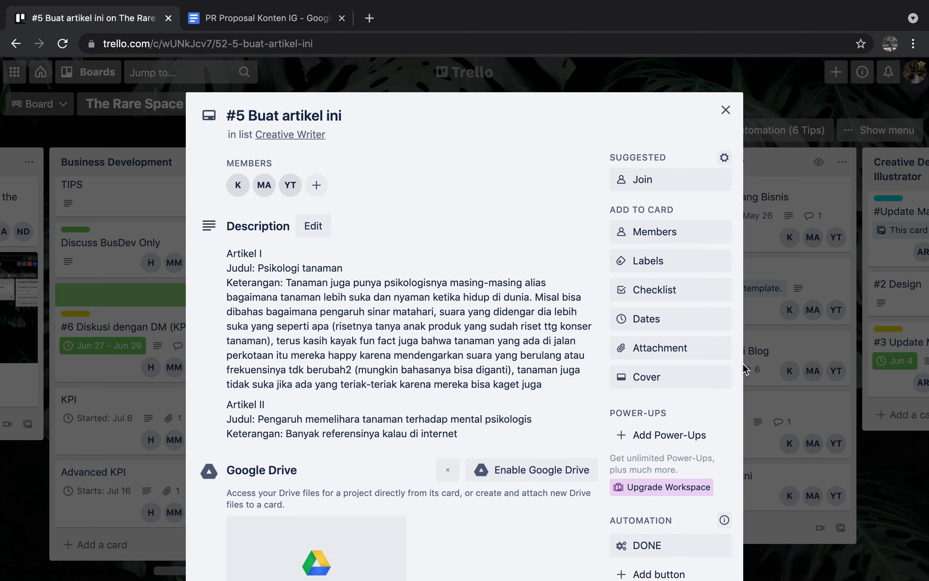
click(782, 389)
Look across the board's lists, go to the Trello home page, and check today's date in the system clock
scroll(782, 388, right, 5)
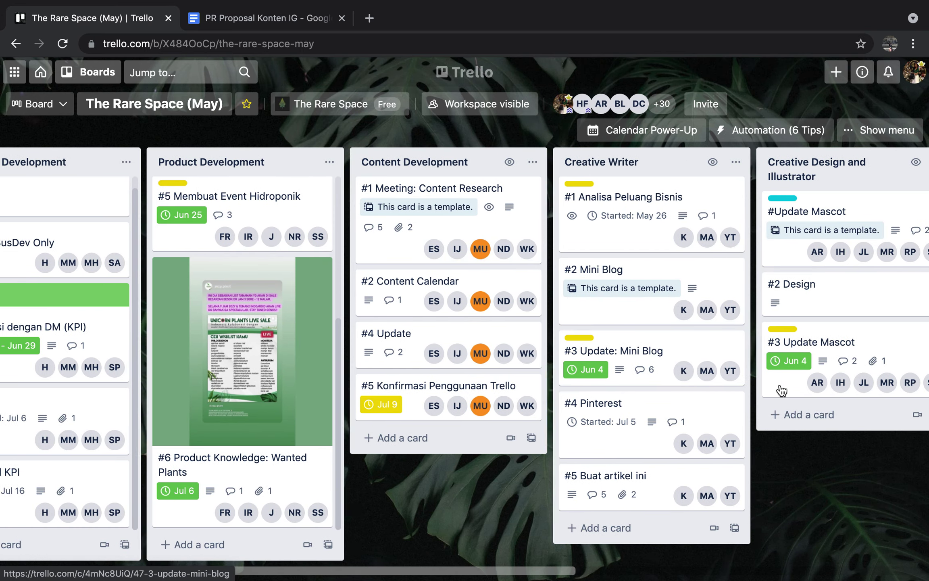
scroll(782, 389, right, 12)
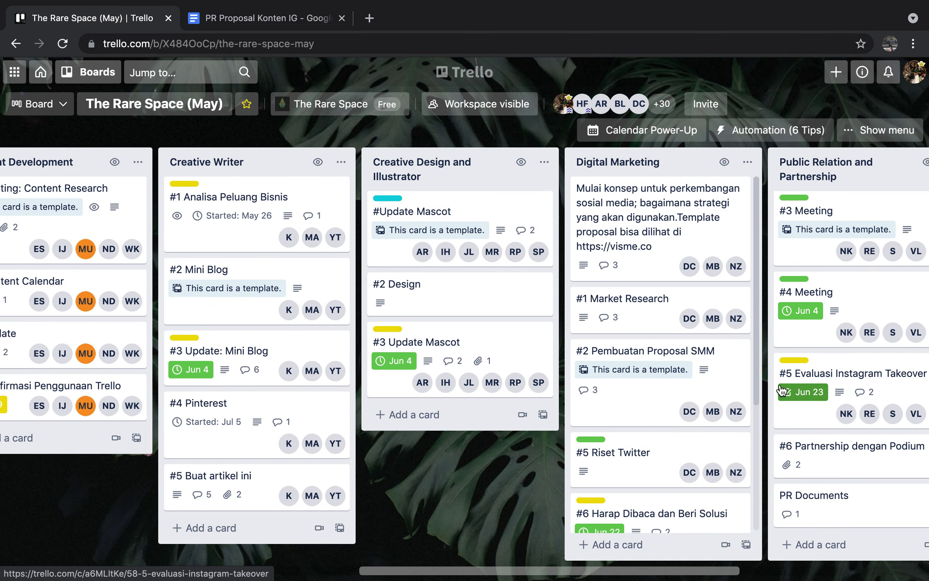
scroll(783, 389, left, 17)
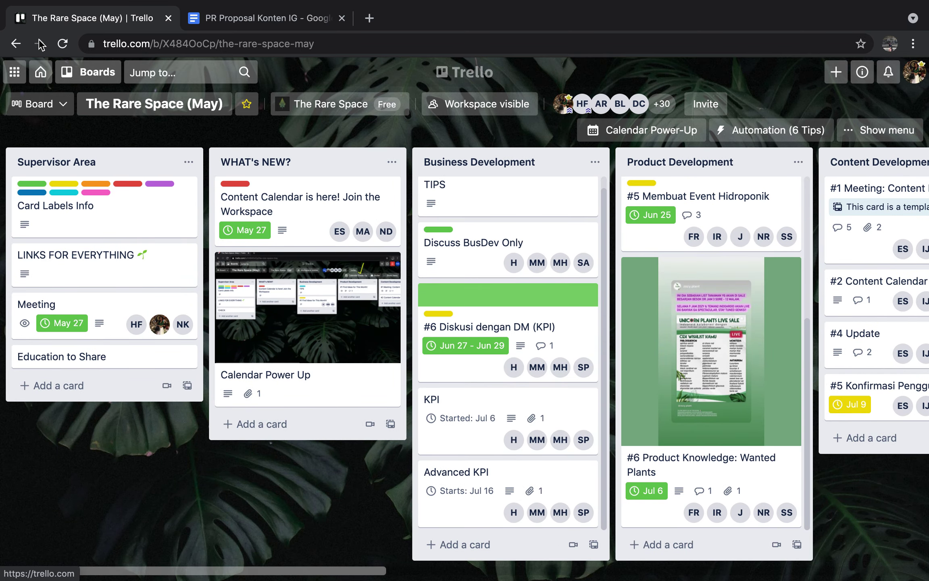
click(47, 75)
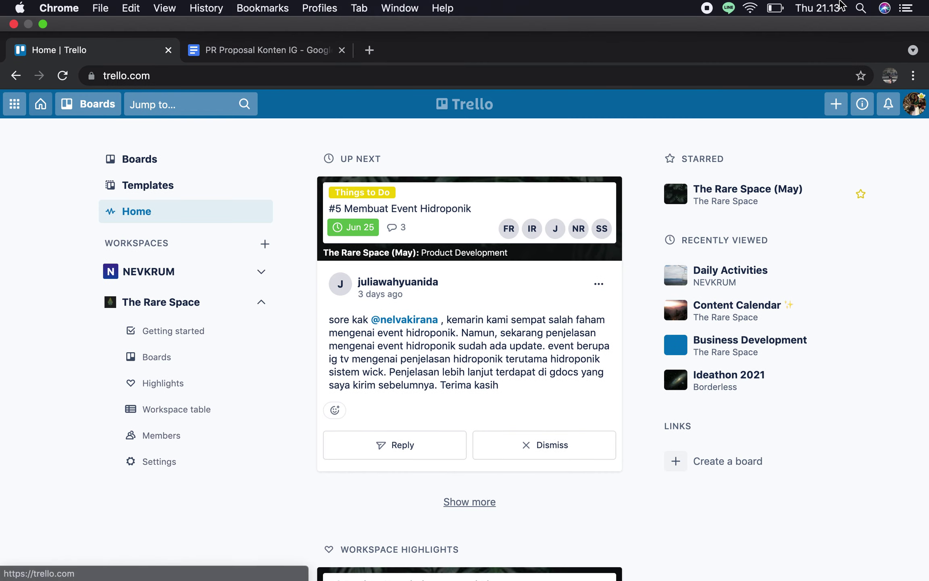
click(840, 4)
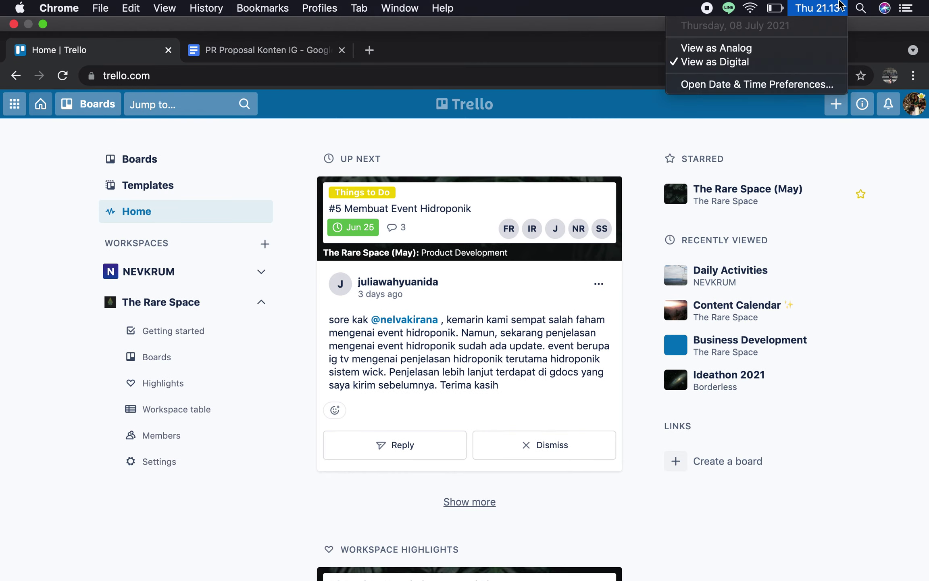
click(841, 5)
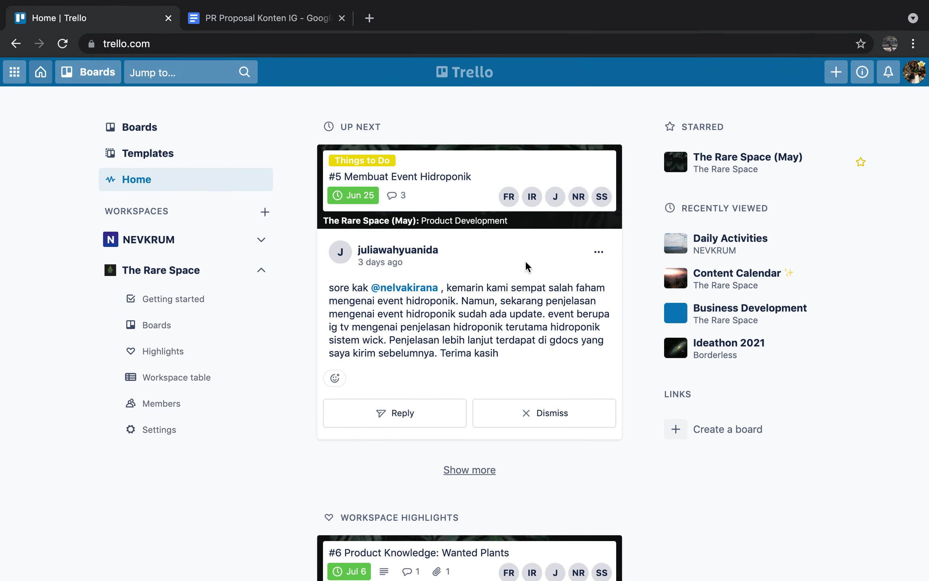
Add a thumbs-up reaction to the comment on #5 Membuat Event Hidroponik in the Up Next feed
scroll(534, 277, down, 3)
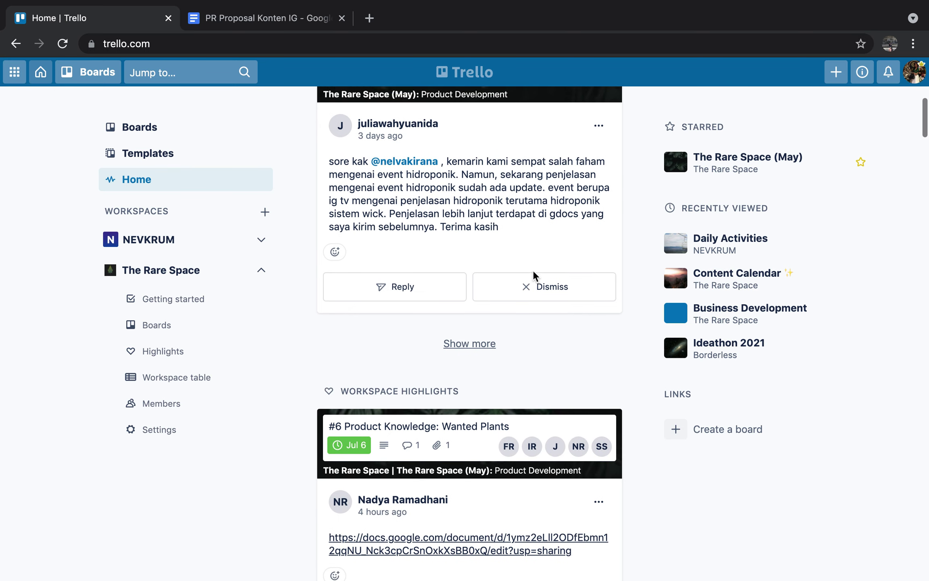
scroll(533, 276, up, 2)
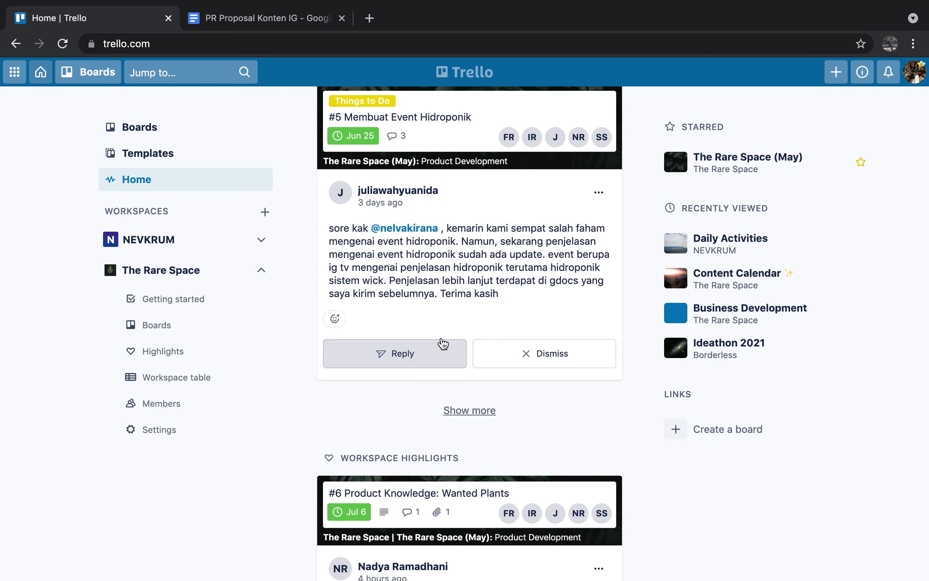
scroll(422, 346, down, 4)
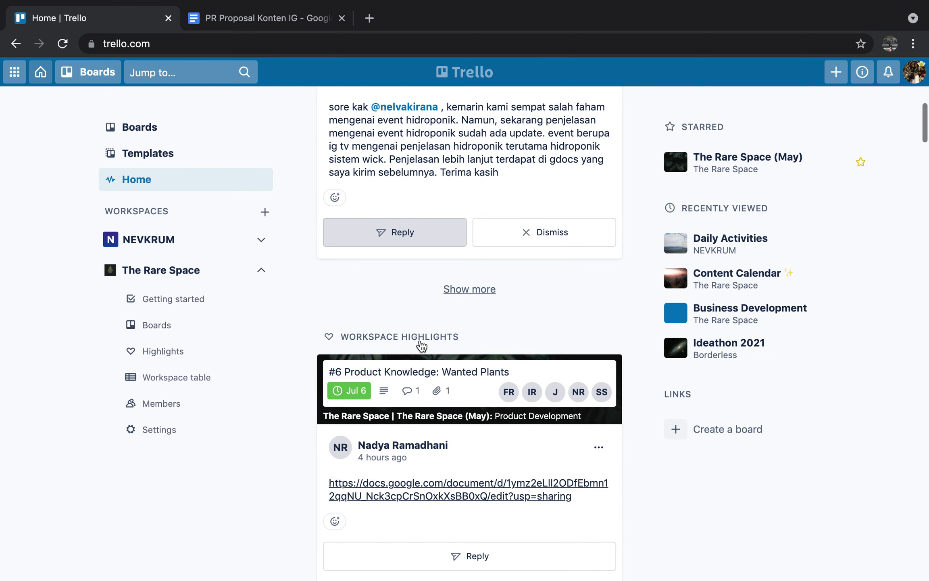
click(336, 181)
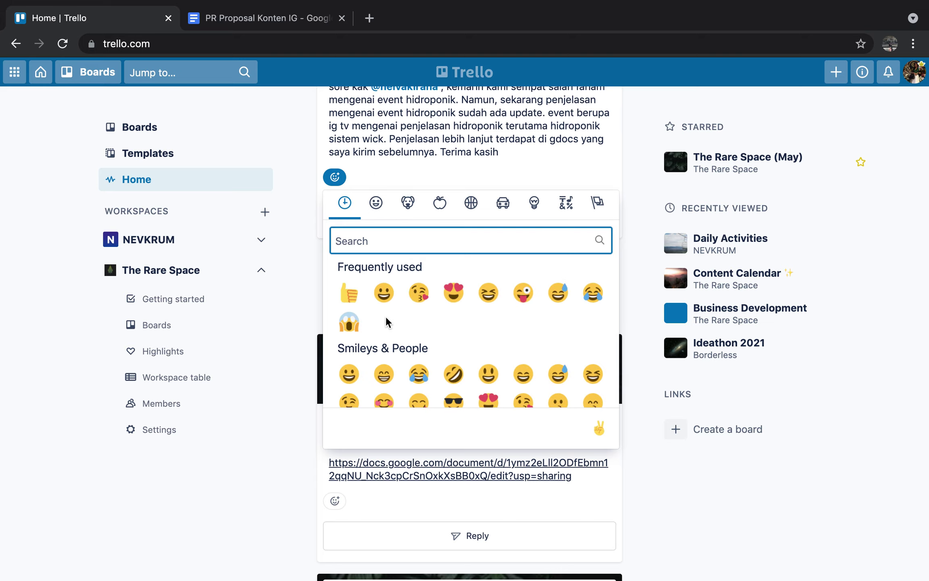
click(349, 294)
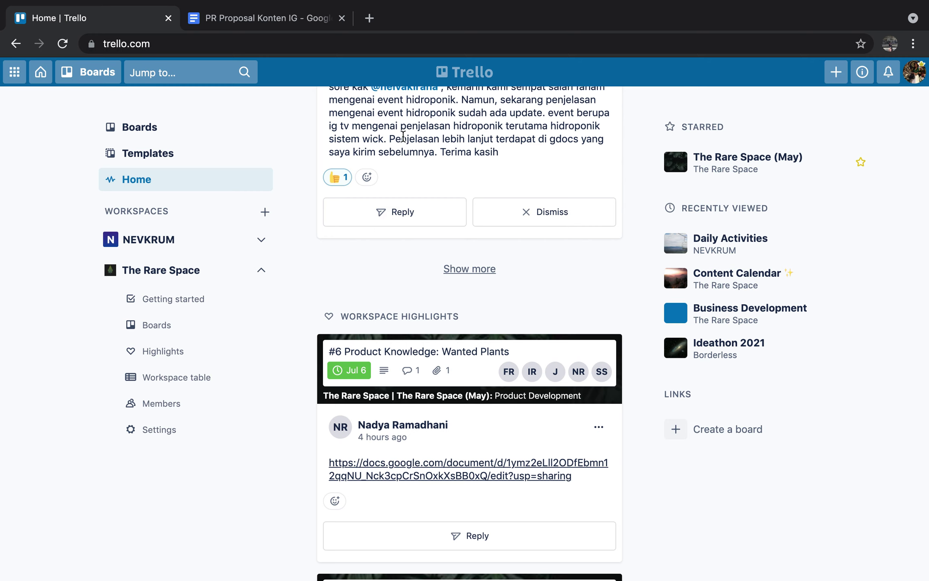
Open the Google Docs link in the #6 Product Knowledge: Wanted Plants highlight, look through the document, and return to Trello
scroll(307, 400, down, 2)
scroll(307, 400, up, 3)
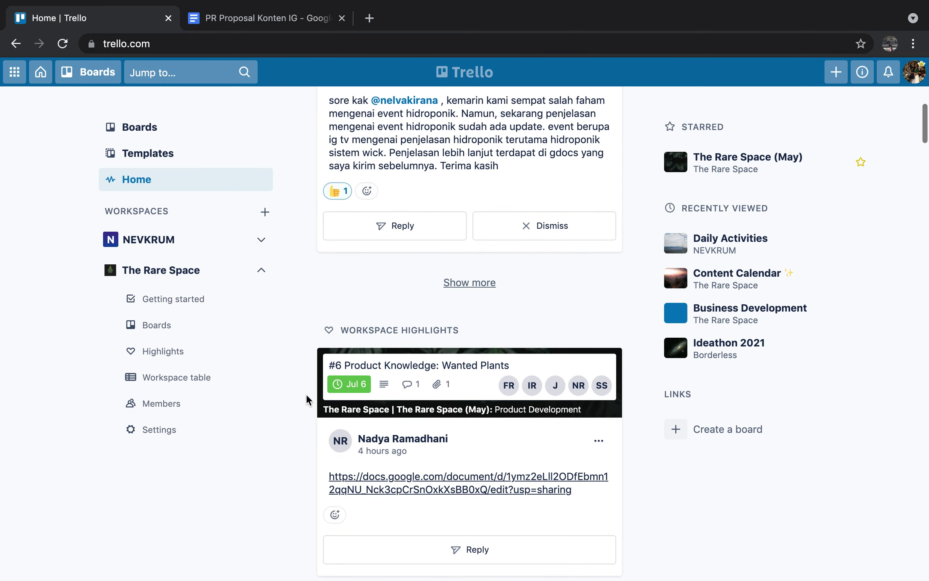
scroll(307, 400, down, 6)
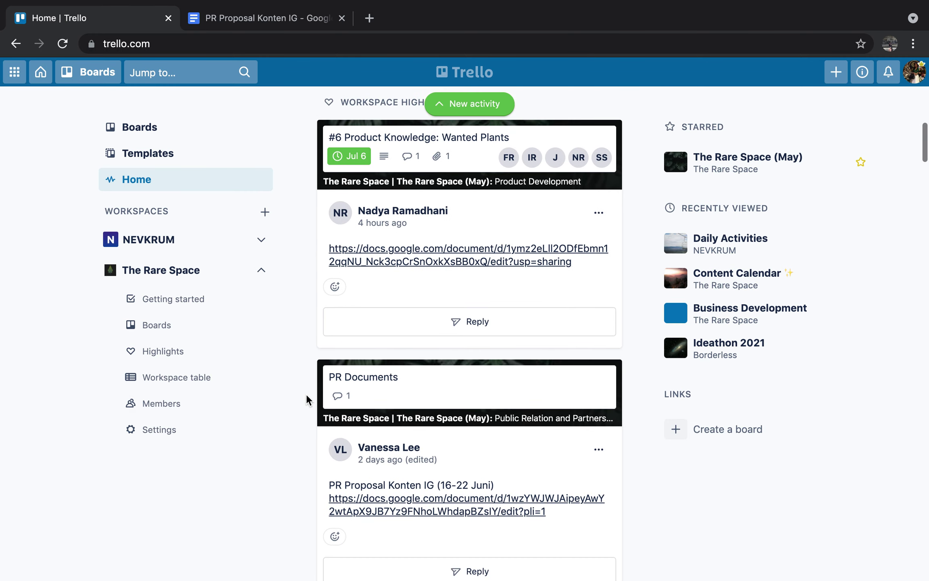
scroll(307, 400, up, 4)
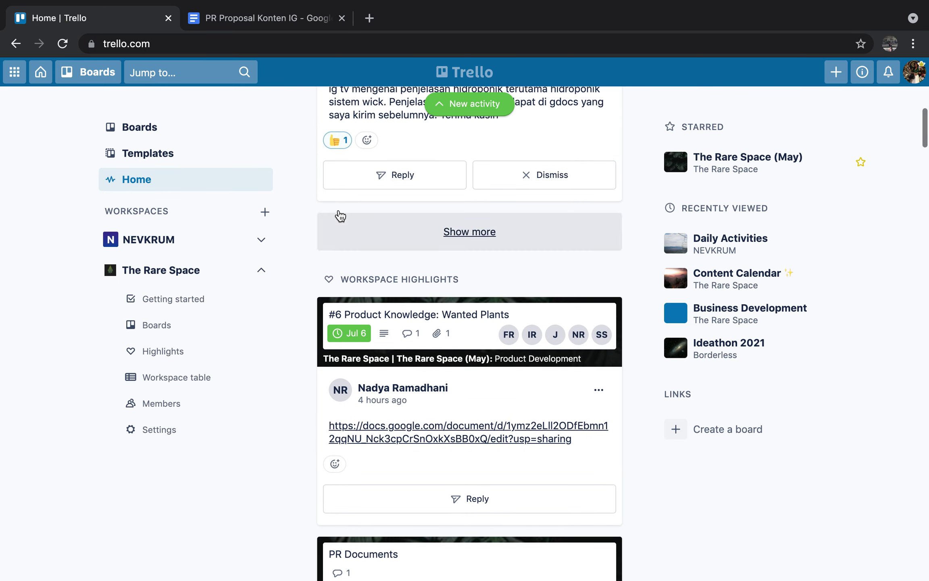
scroll(303, 350, down, 4)
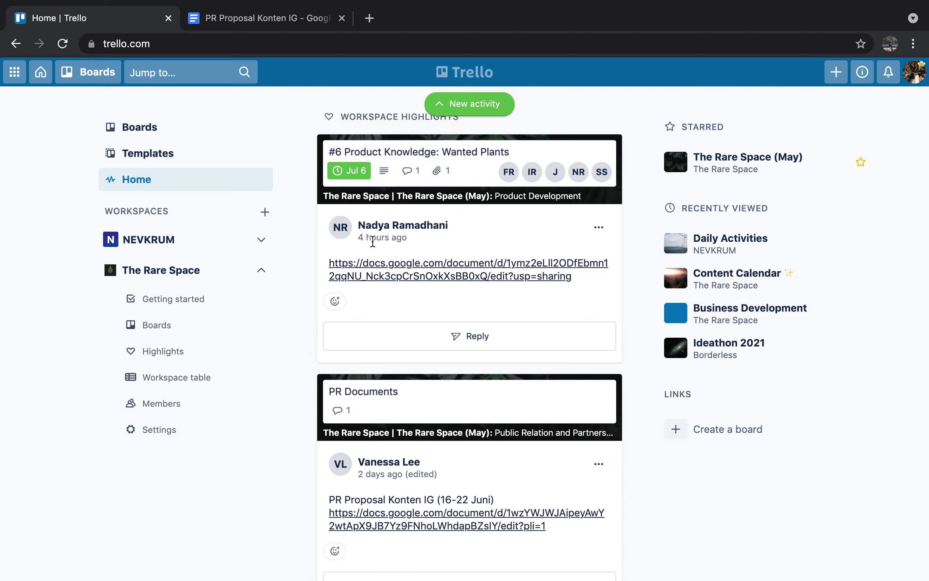
scroll(304, 267, down, 1)
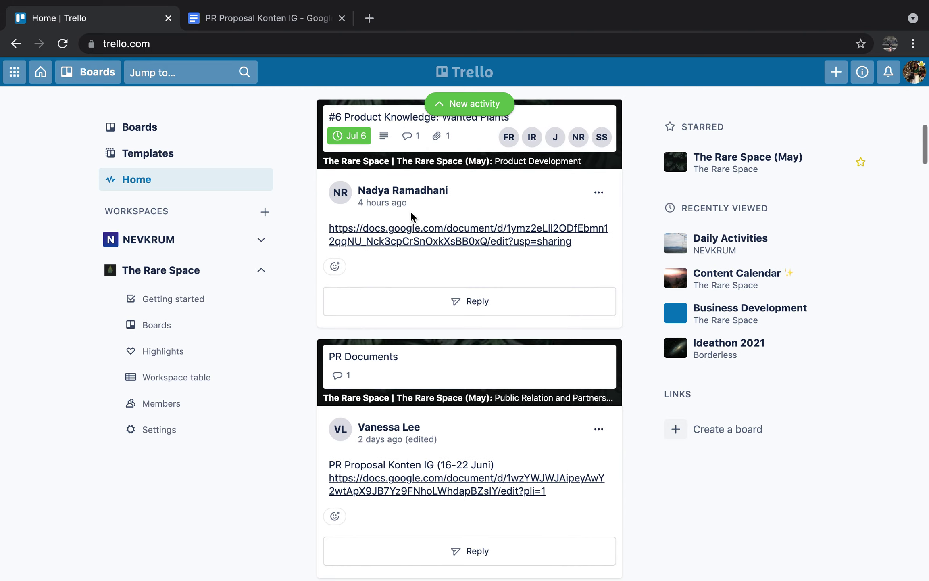
right_click(404, 242)
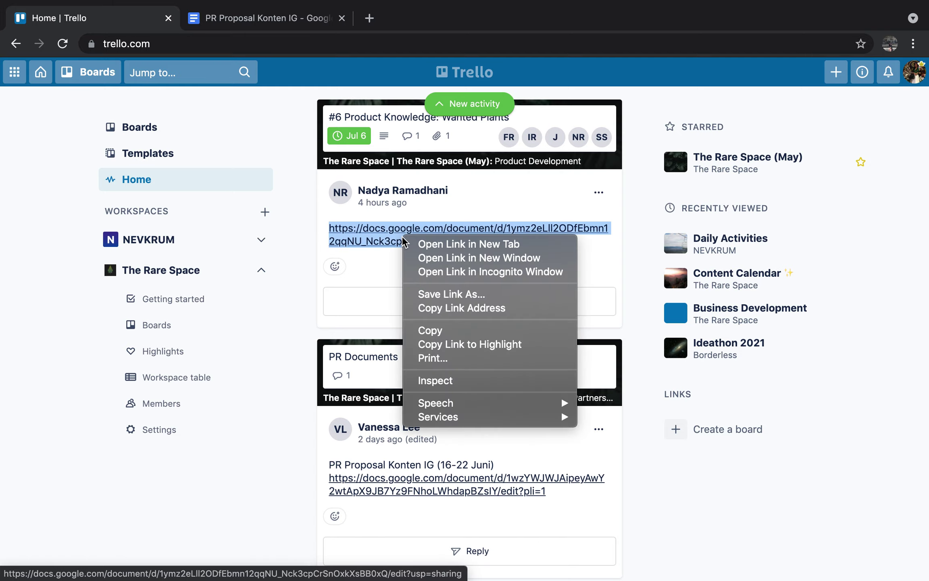
click(460, 211)
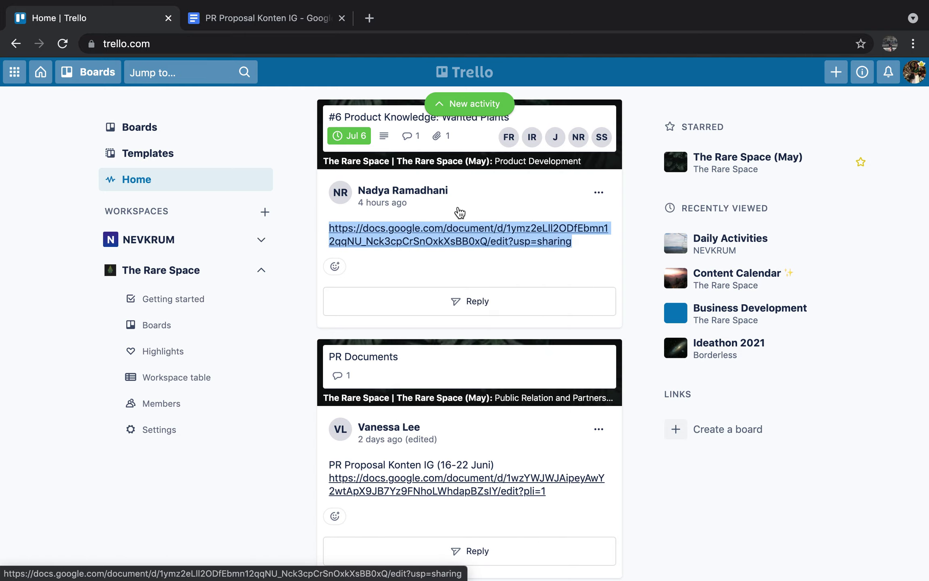
click(423, 239)
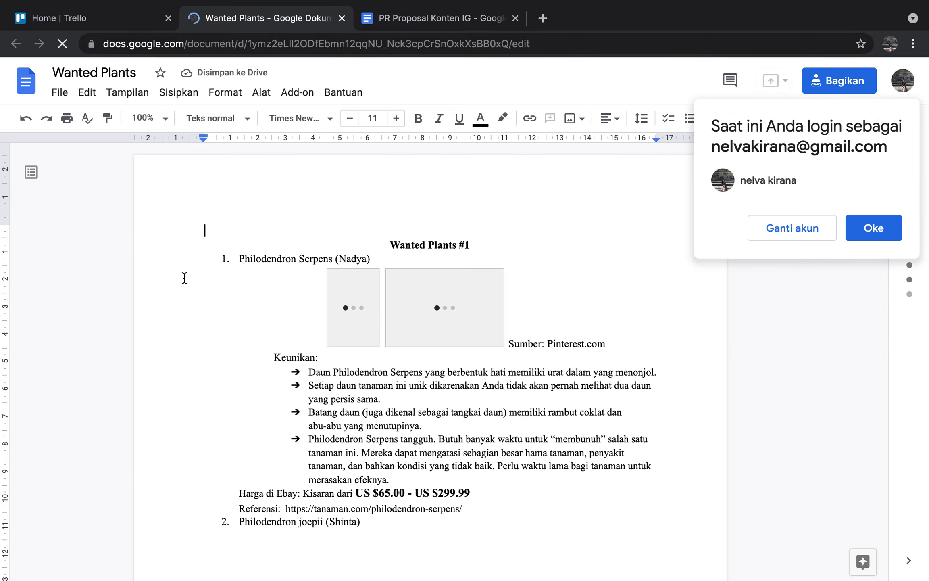
scroll(184, 278, down, 20)
scroll(185, 278, up, 20)
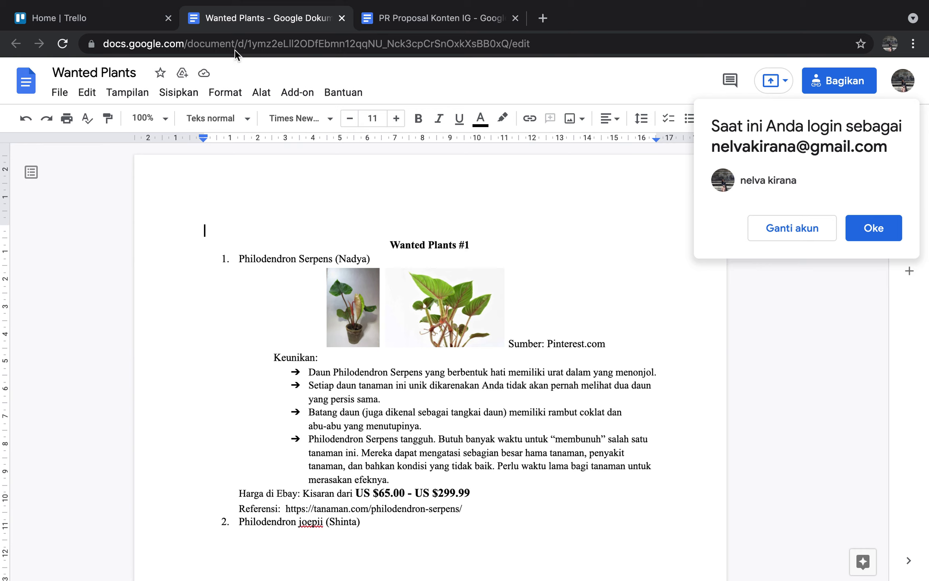
click(115, 24)
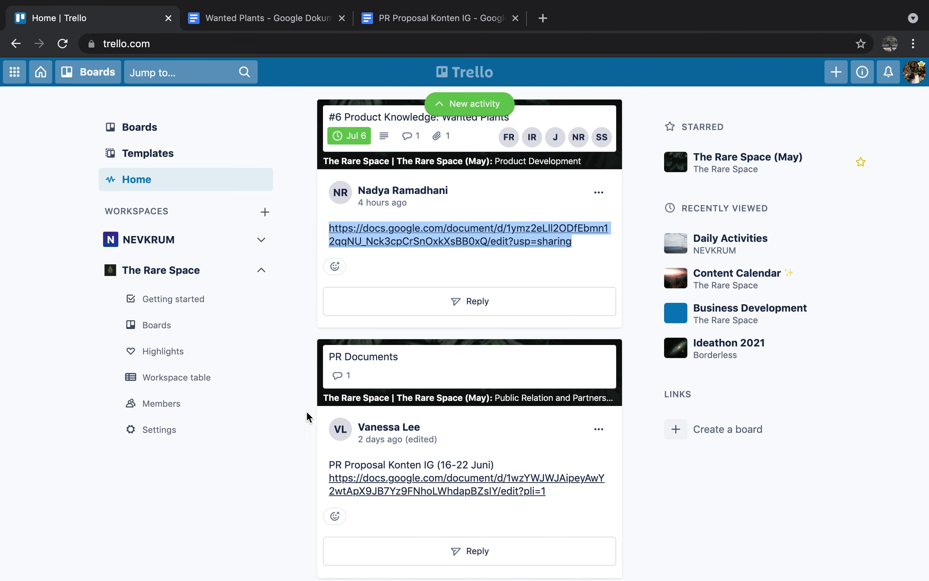
Browse the workspace highlights, open the document link in the #8 What's The Trend RN? comment, and return to the home feed
click(308, 441)
scroll(310, 439, down, 10)
scroll(313, 439, down, 10)
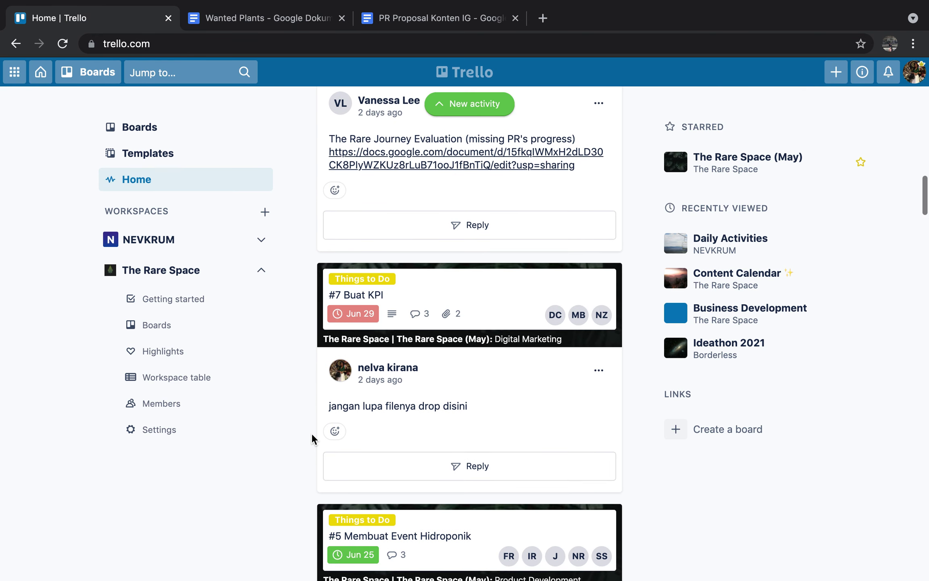
scroll(313, 439, down, 10)
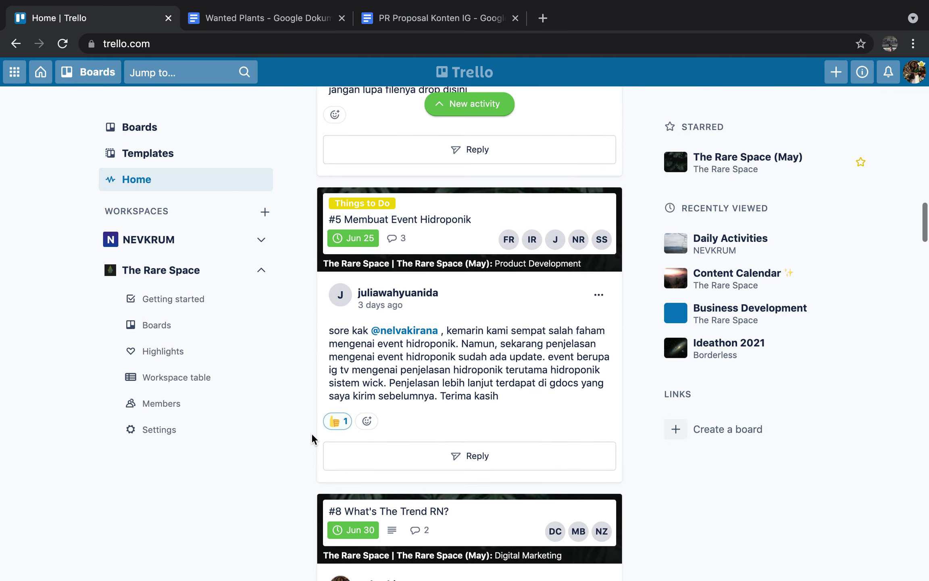
scroll(312, 438, down, 8)
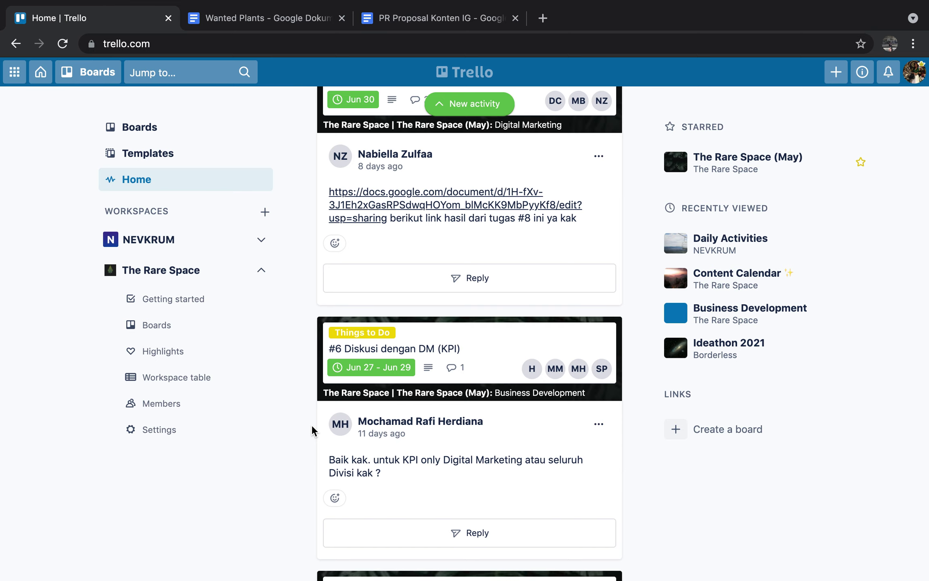
scroll(313, 430, up, 3)
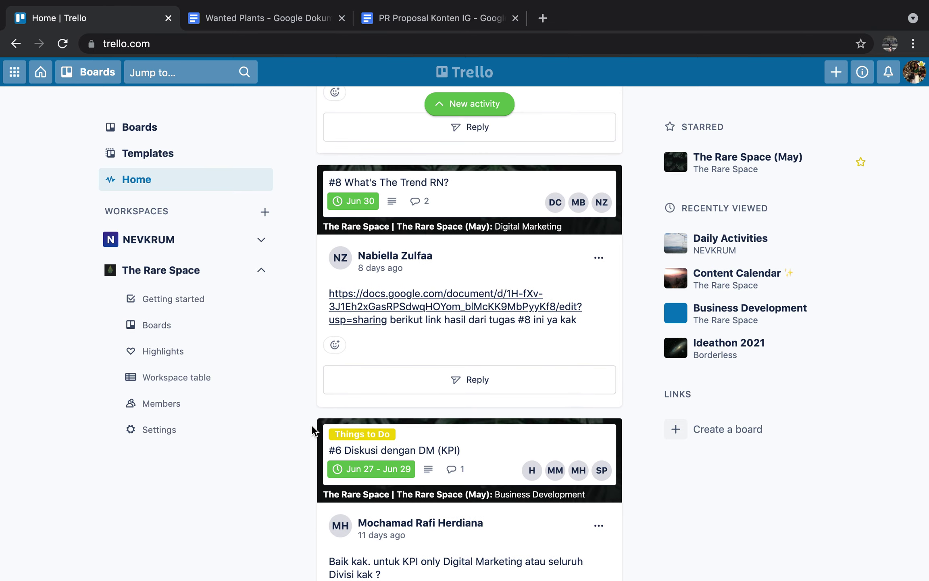
click(425, 306)
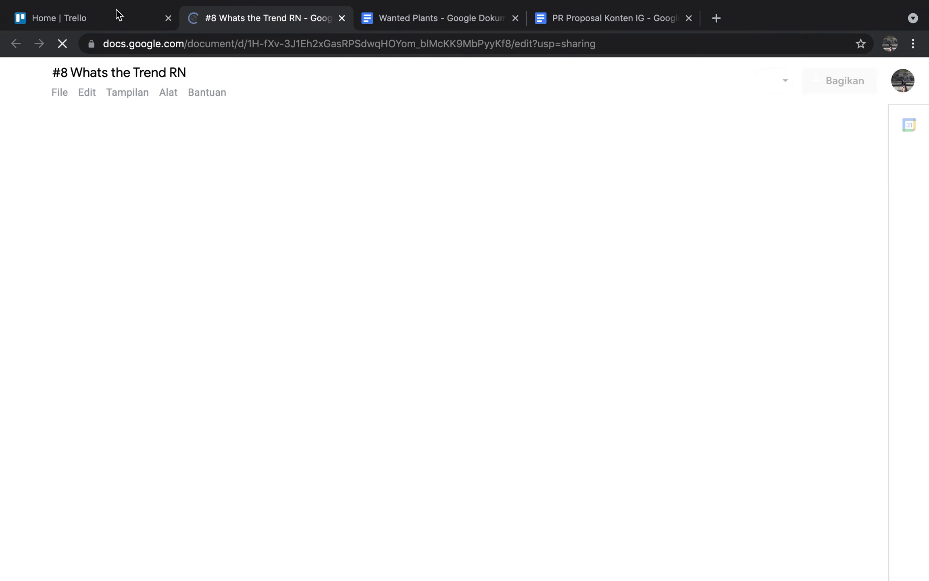
click(117, 15)
Open the #8 What's The Trend RN? card from the home feed and look through its description, comments and activity
click(491, 199)
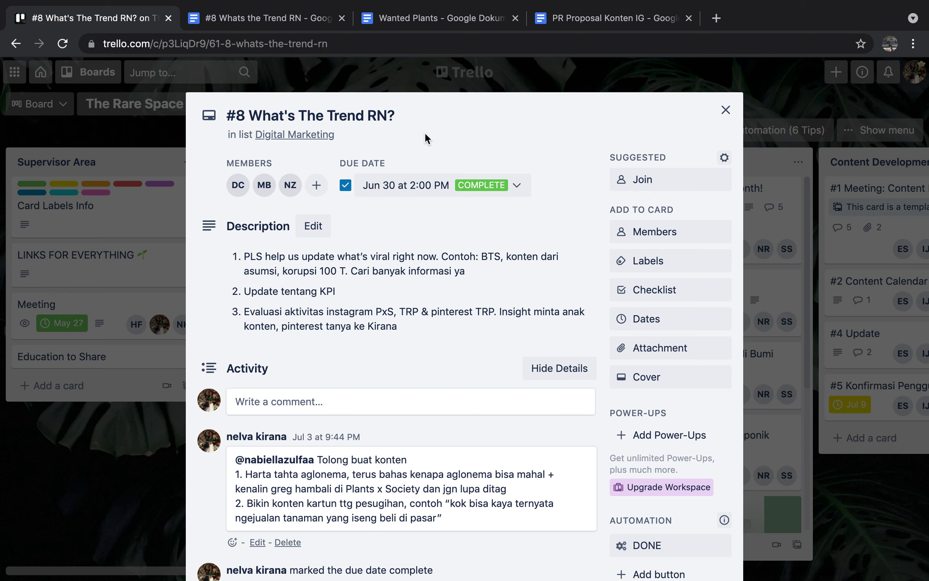
scroll(202, 282, down, 10)
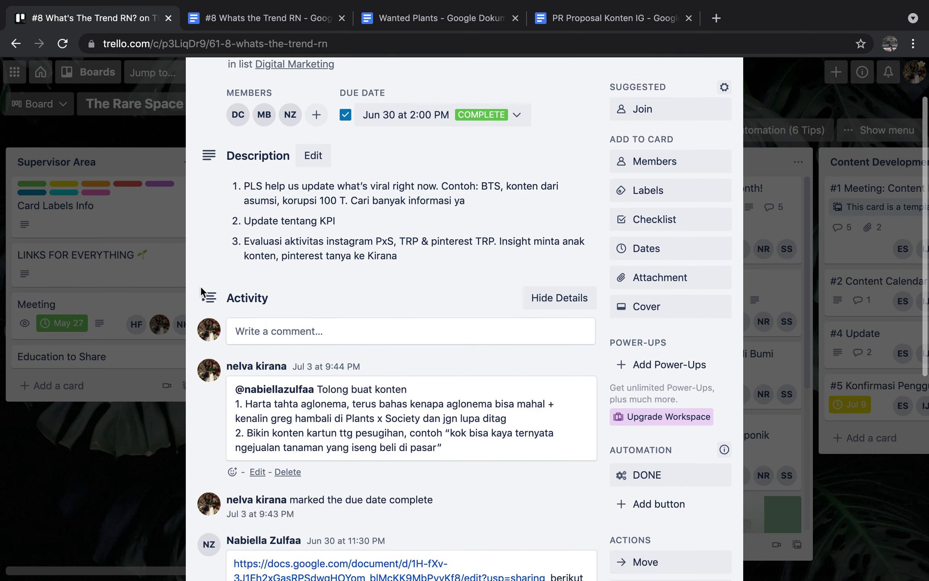
scroll(201, 286, up, 4)
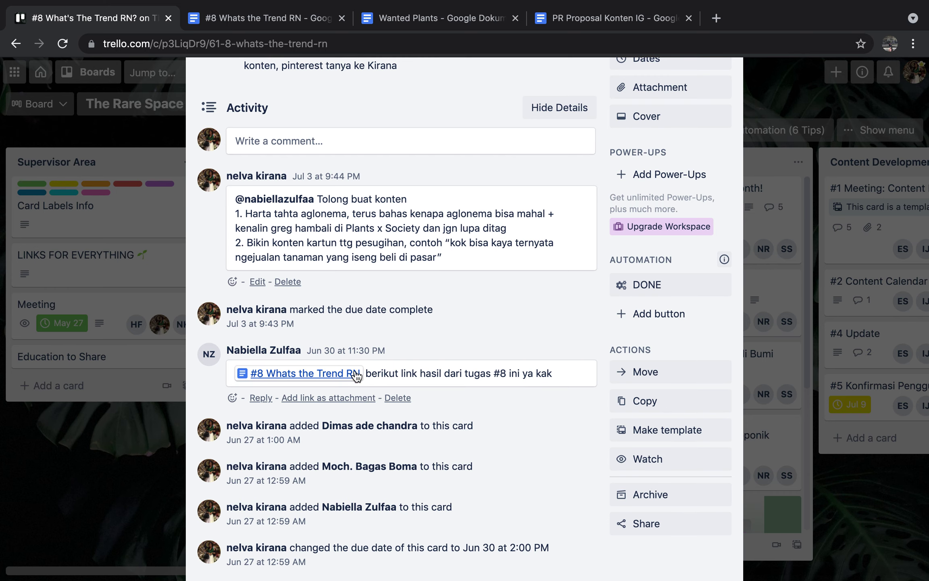
scroll(264, 377, up, 3)
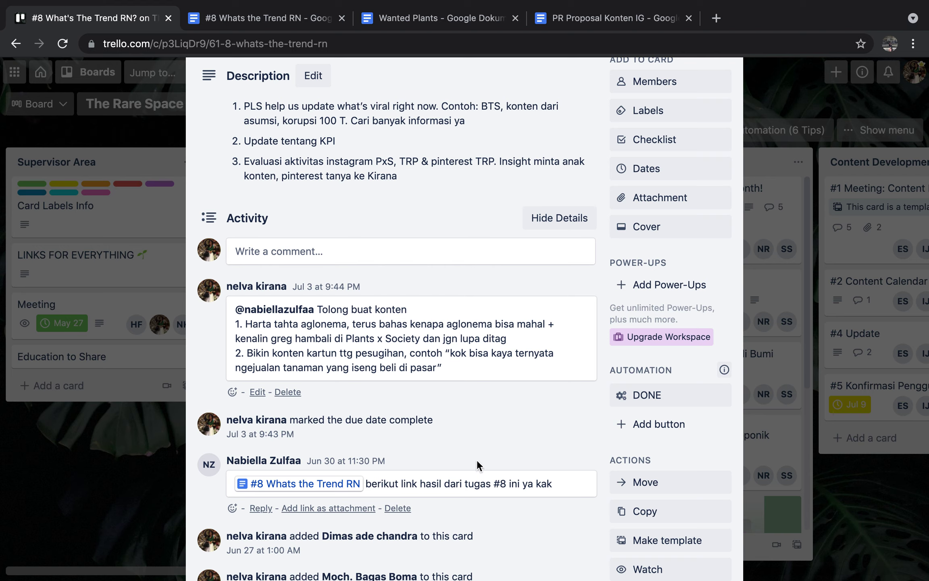
scroll(513, 415, up, 4)
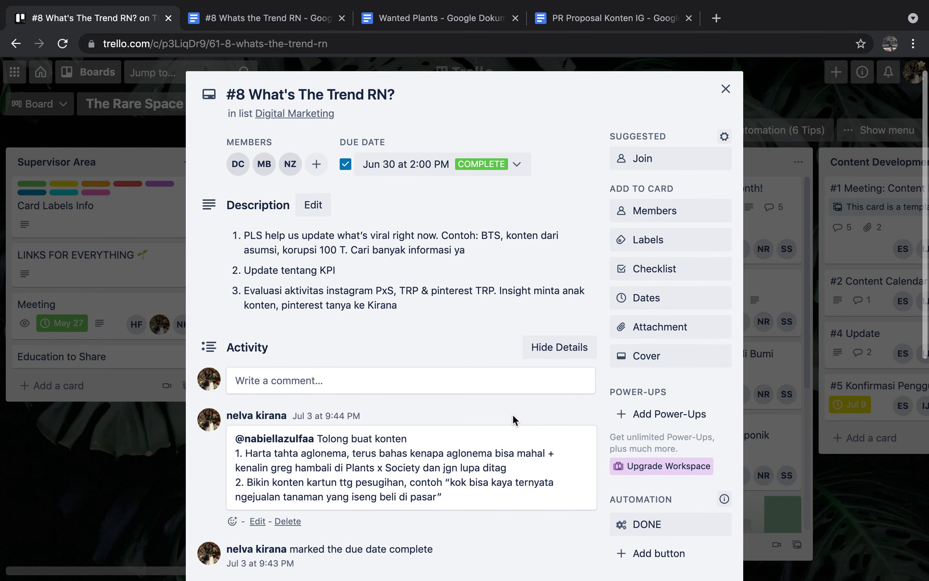
scroll(388, 435, down, 2)
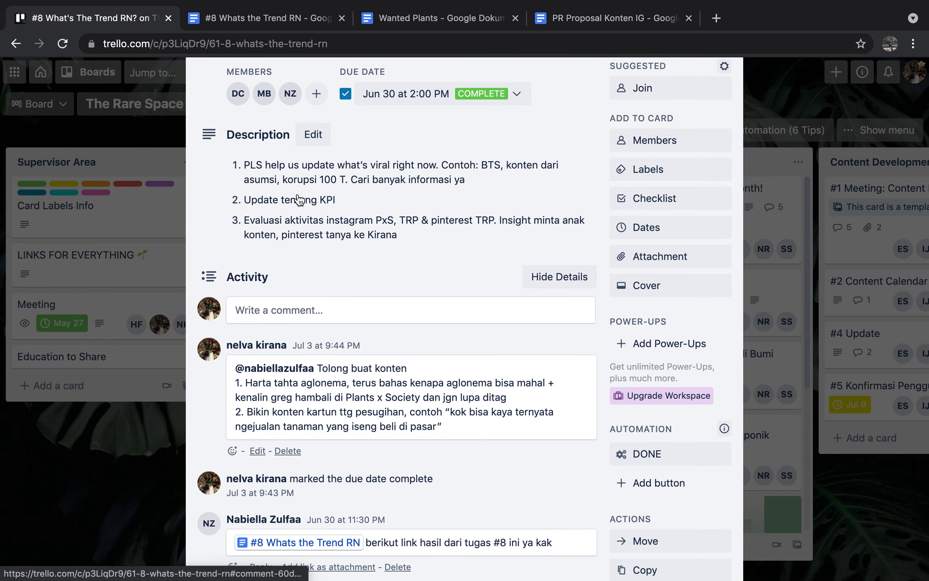
Read the #8 Whats the Trend RN document in Google Docs, return to the Trello card to review its activity, and close the card
click(294, 16)
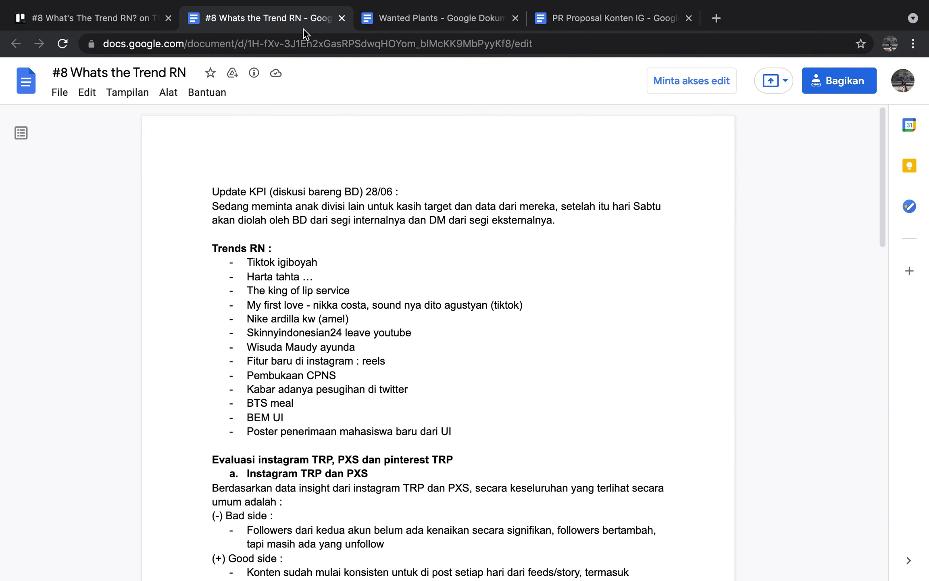
scroll(553, 441, down, 3)
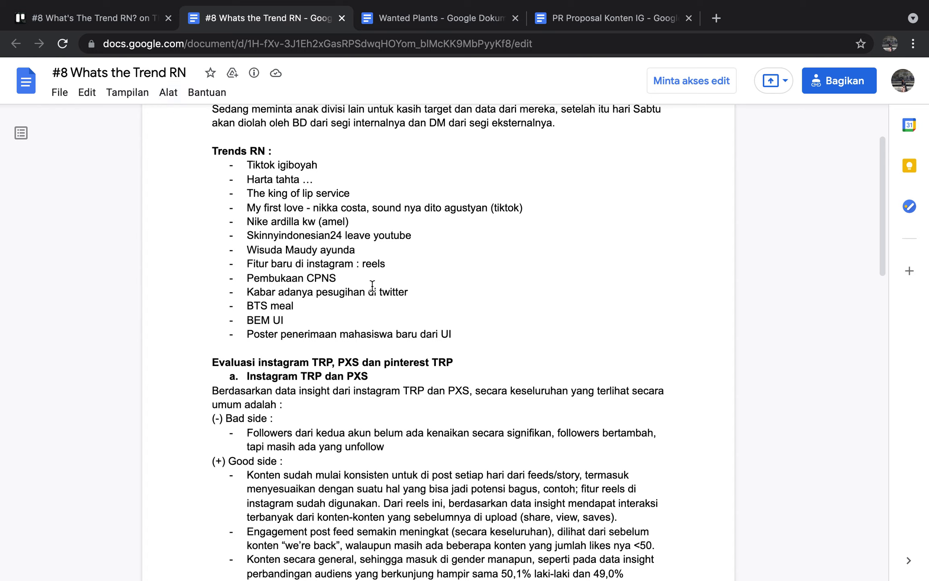
click(103, 18)
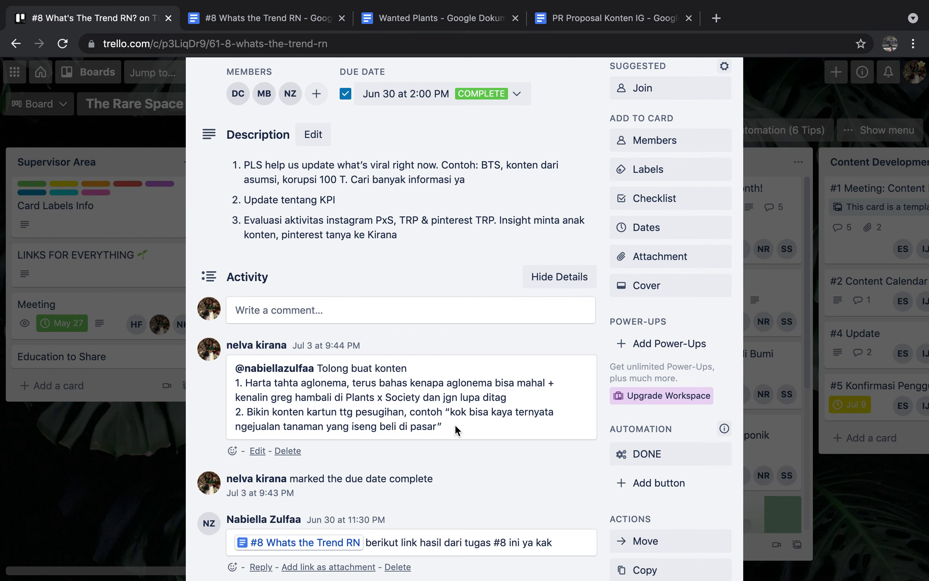
scroll(455, 424, up, 3)
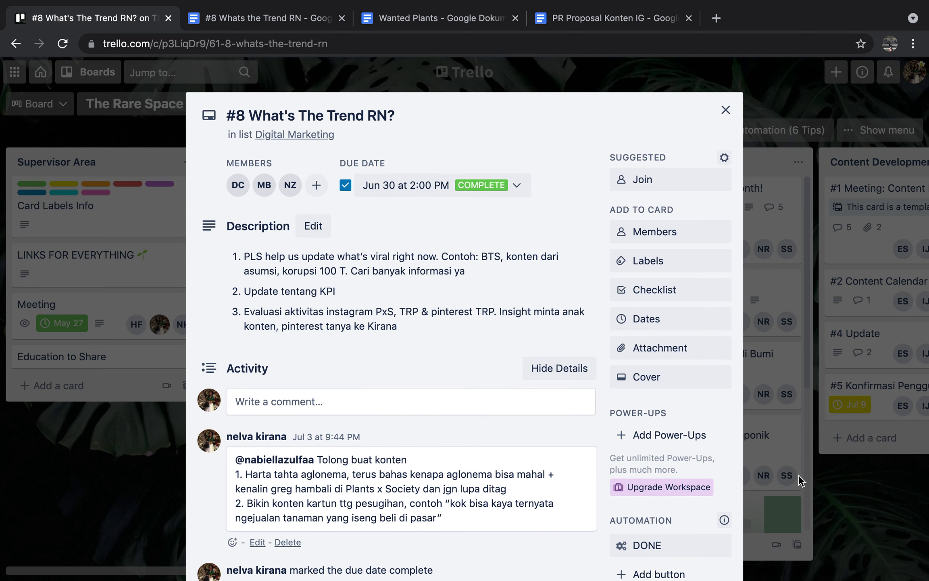
scroll(606, 440, down, 10)
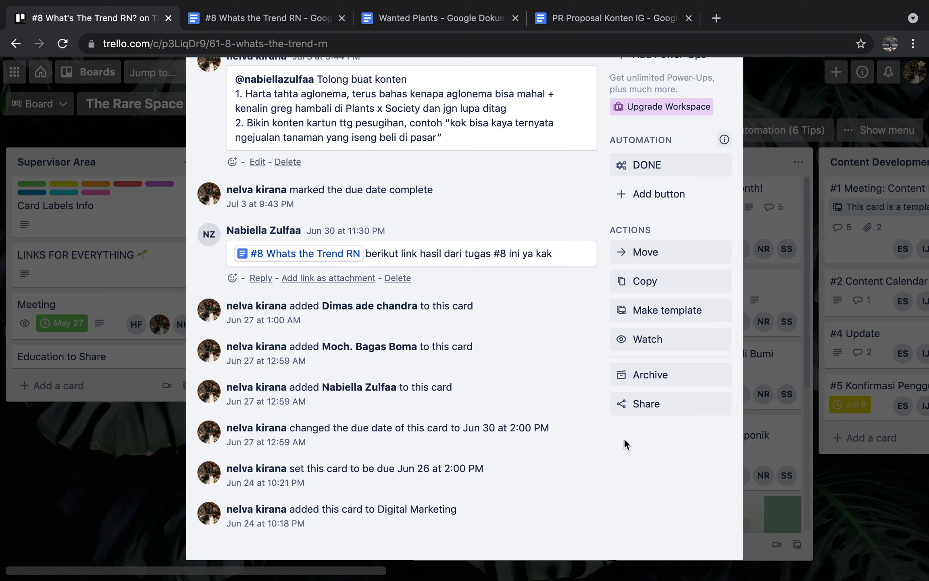
click(856, 494)
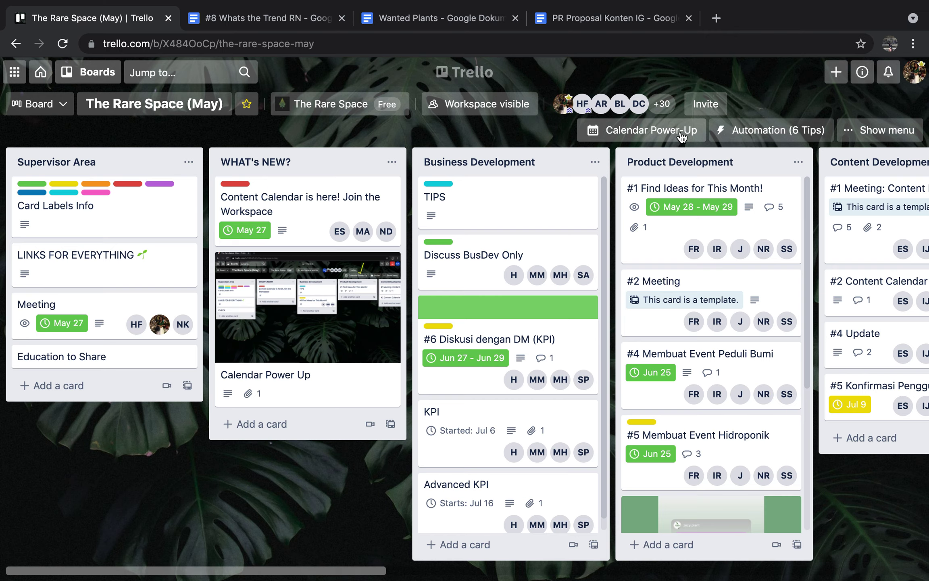
Go to the Trello home page and open the Daily Activities board from the NEVKRUM workspace's boards
click(41, 84)
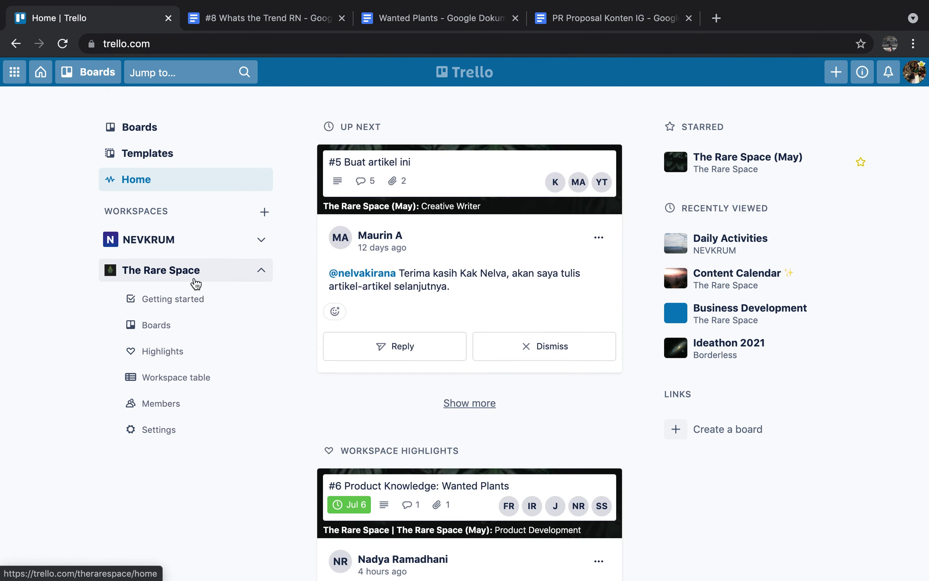
click(255, 242)
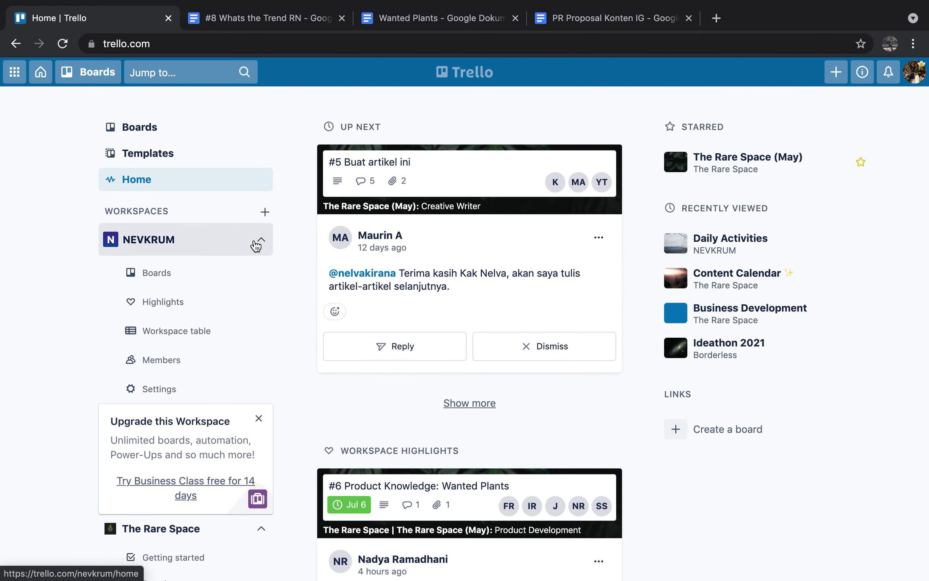
click(185, 253)
click(161, 246)
click(166, 275)
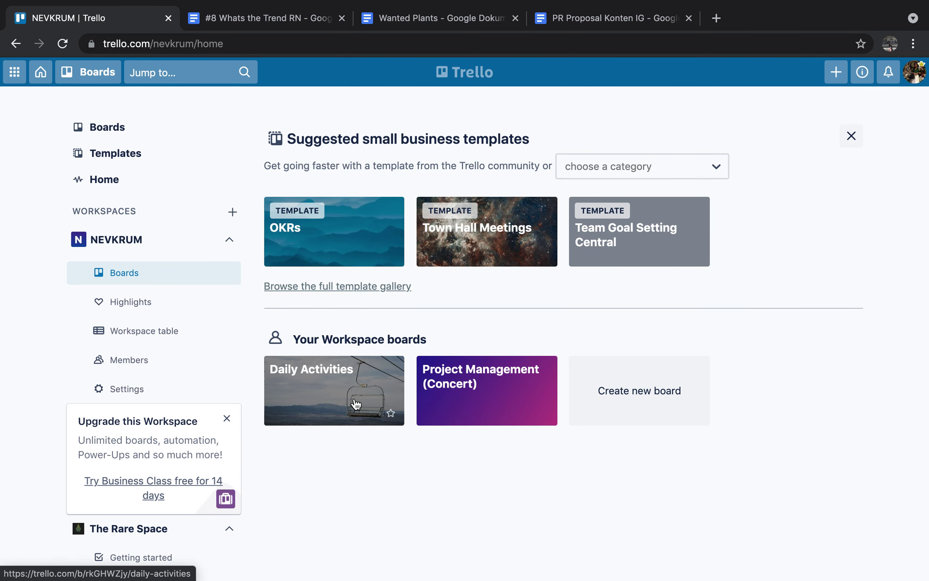
click(354, 406)
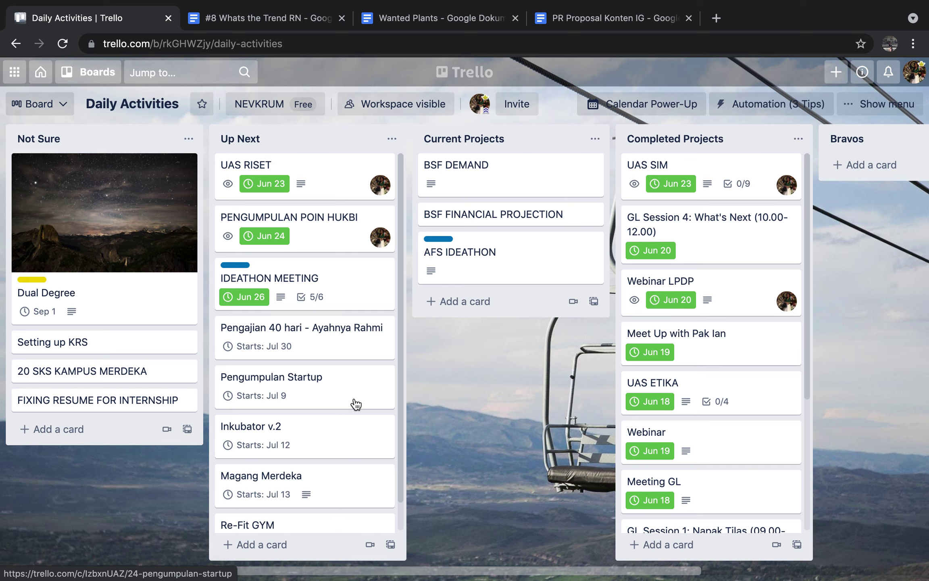
Open the Power-Ups directory for the Daily Activities board and browse the featured Power-Ups and Trello integrations
click(844, 108)
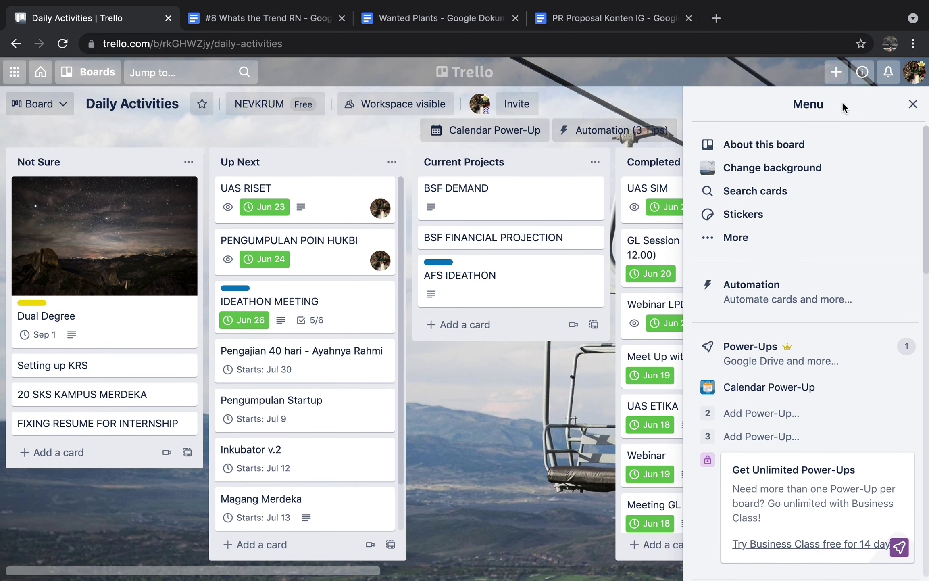
click(765, 369)
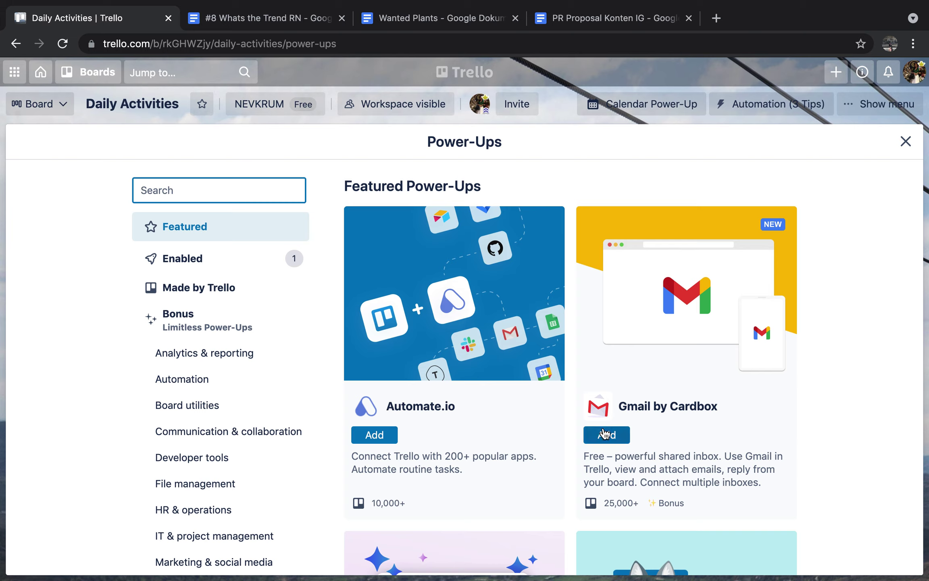
scroll(605, 434, down, 10)
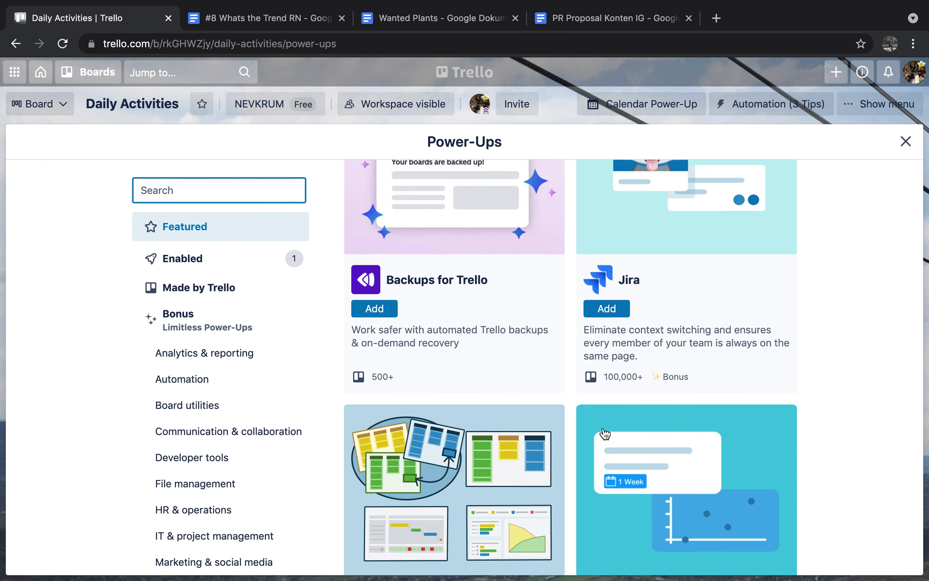
scroll(605, 434, down, 4)
scroll(604, 434, down, 4)
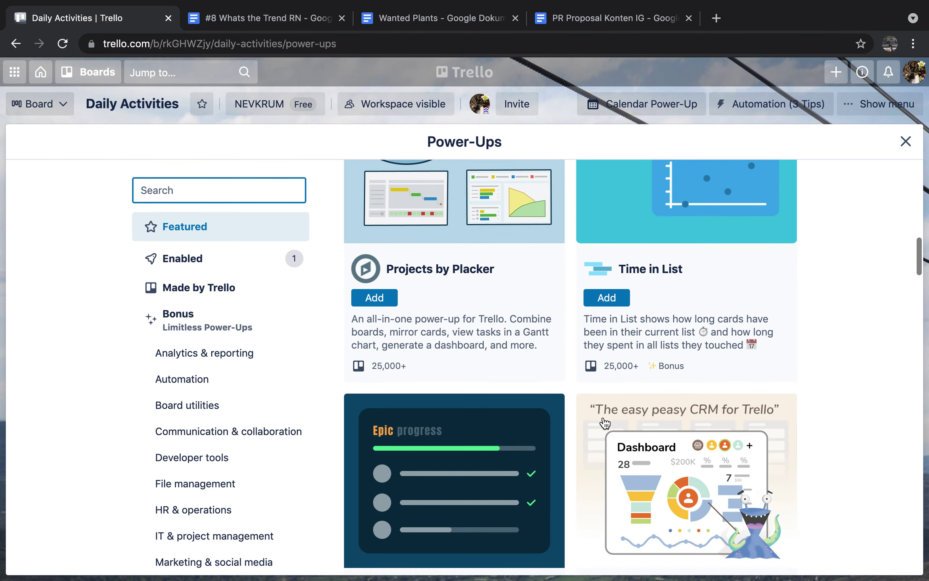
scroll(605, 423, down, 7)
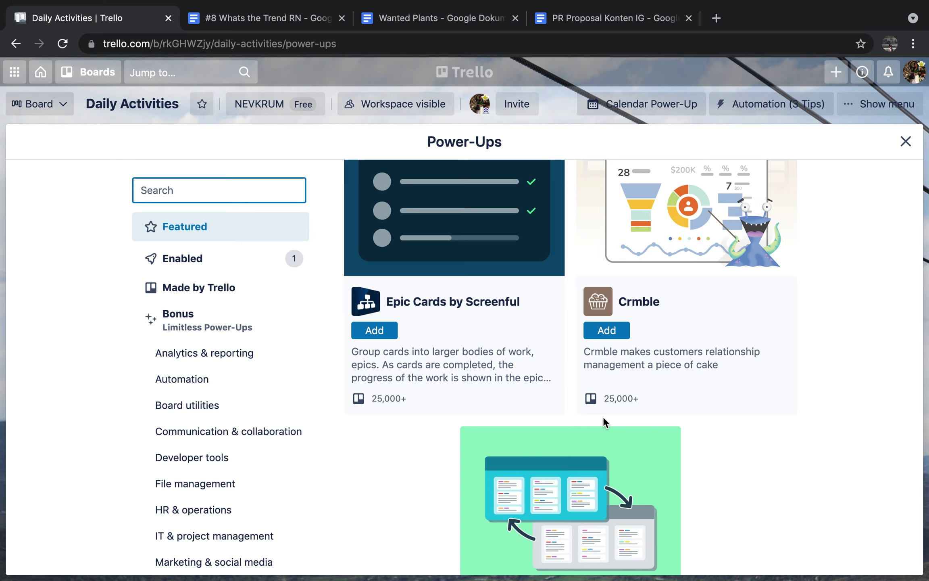
scroll(872, 423, down, 8)
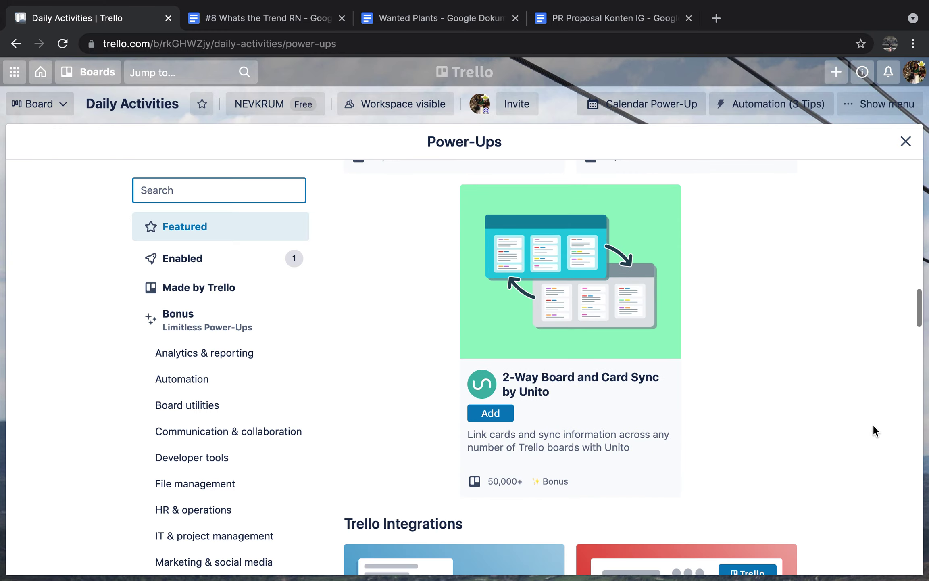
scroll(873, 426, down, 5)
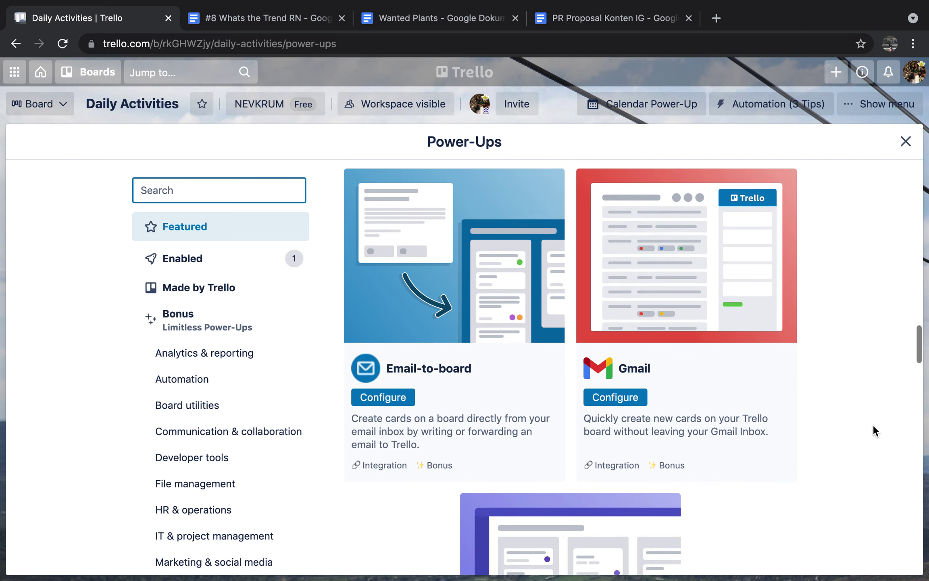
Browse the Bonus category of Power-Ups that do not count towards the board's limit
click(242, 324)
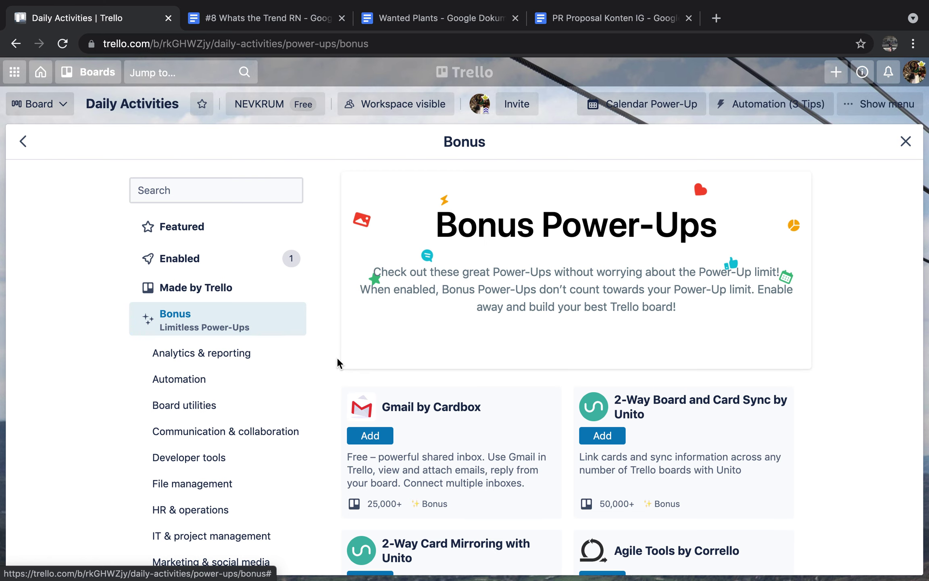
scroll(336, 358, down, 5)
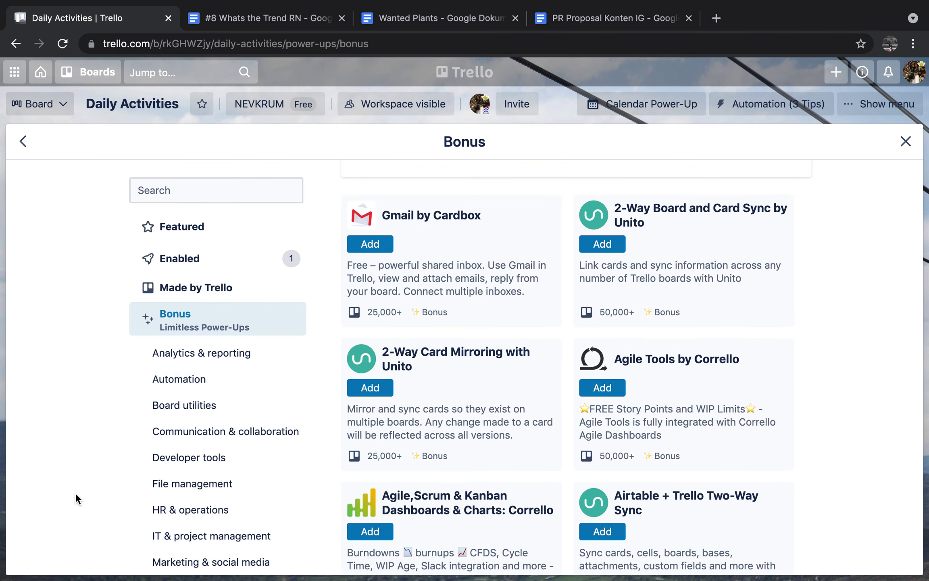
scroll(76, 499, down, 3)
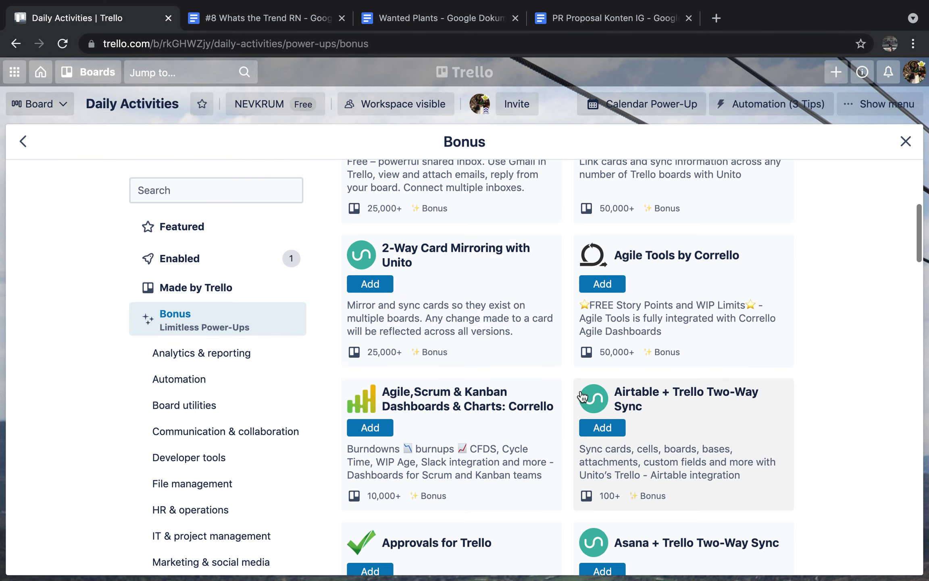
scroll(583, 396, down, 3)
scroll(583, 396, down, 7)
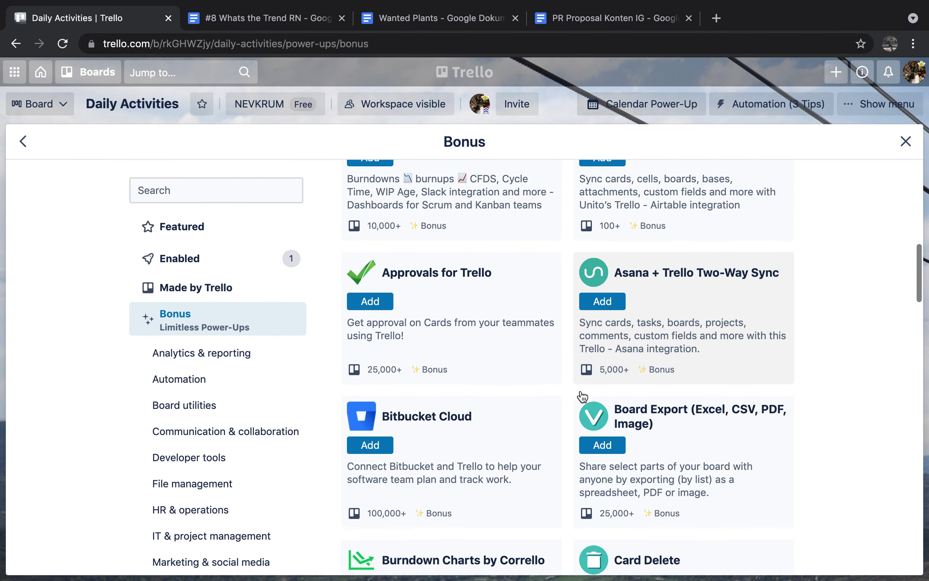
scroll(583, 396, down, 8)
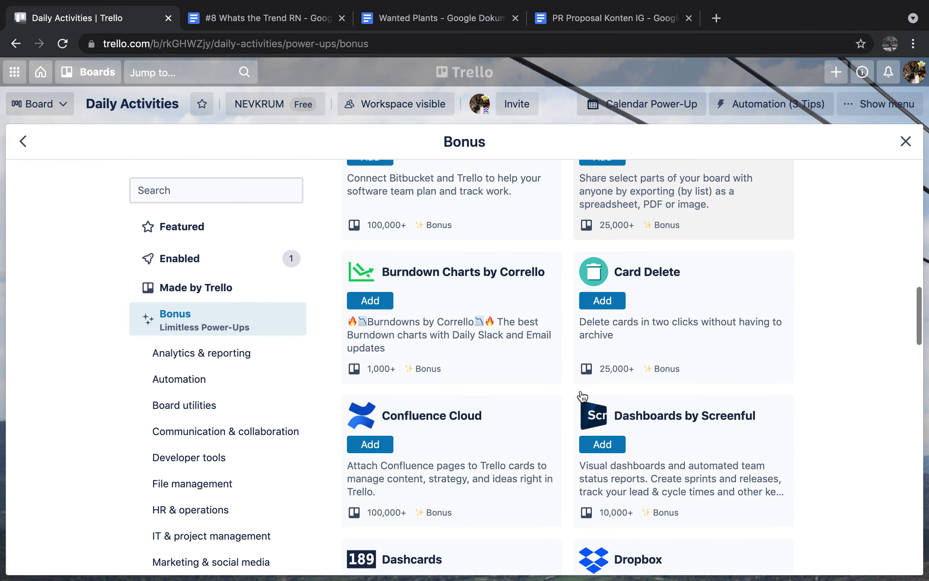
scroll(581, 394, down, 4)
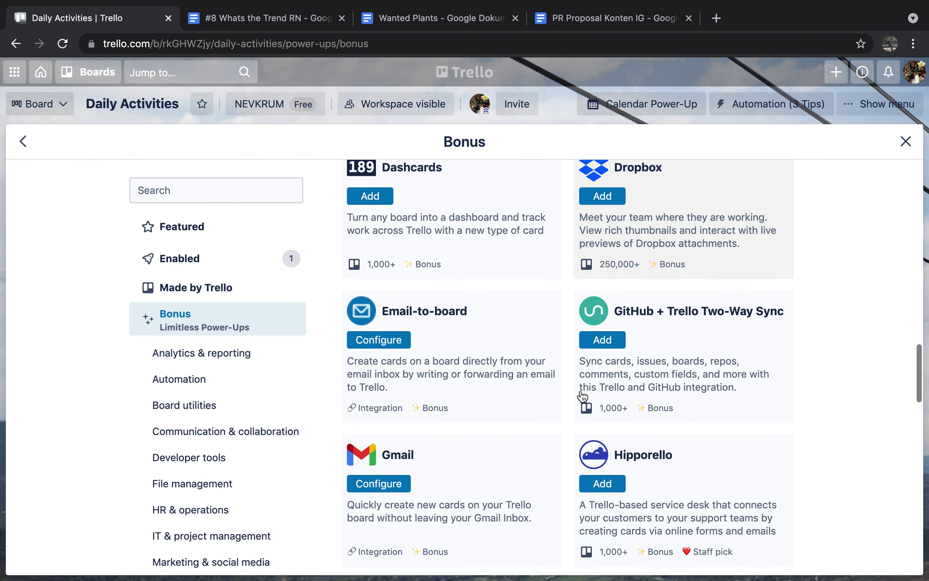
scroll(567, 392, down, 5)
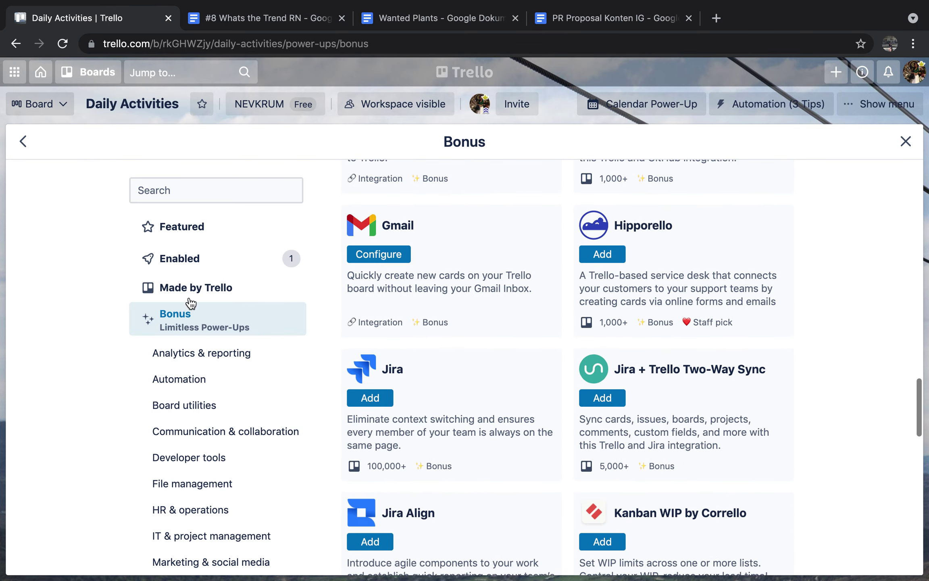
Search the Power-Ups directory for "calendar" and look through the matching Power-Ups
click(232, 193)
text(calendar)
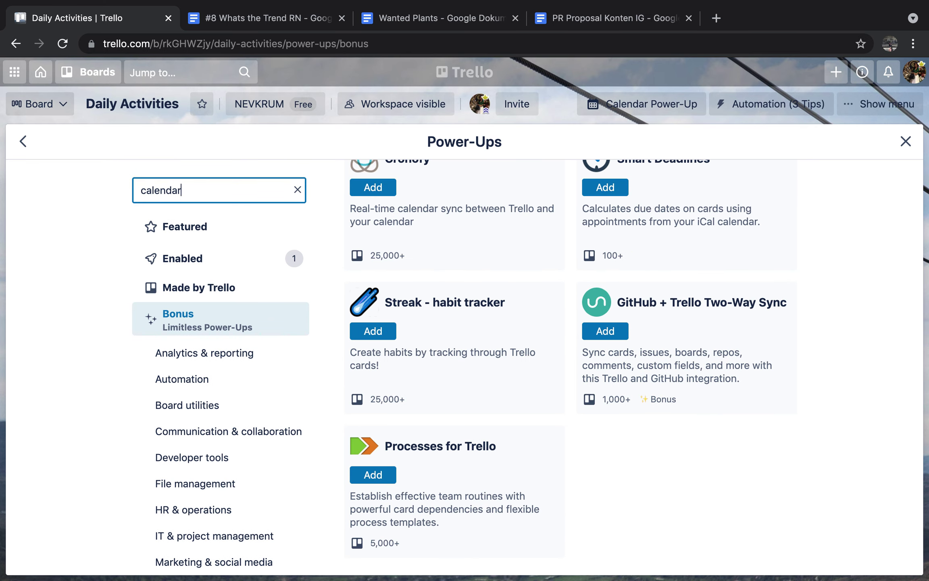
scroll(581, 263, up, 8)
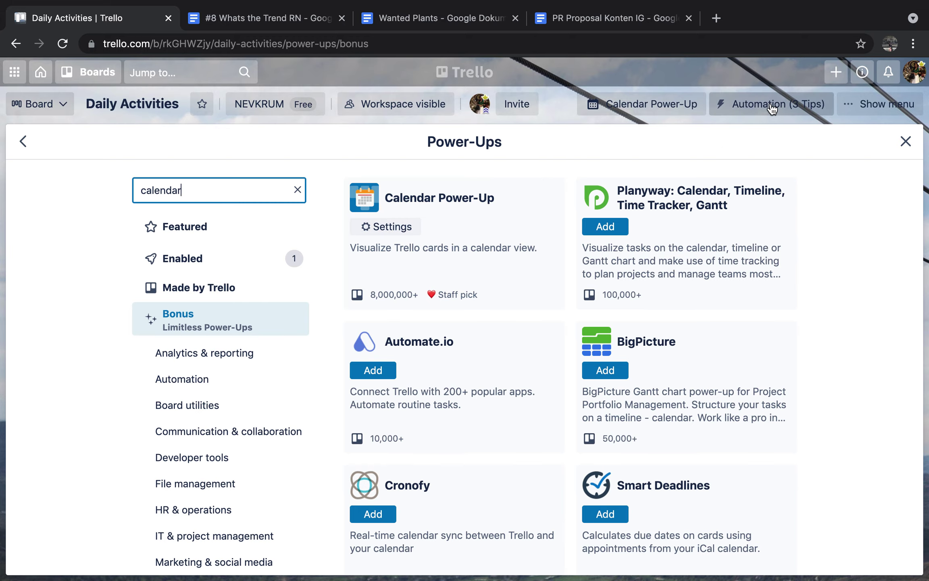
scroll(246, 422, down, 1)
scroll(247, 423, down, 5)
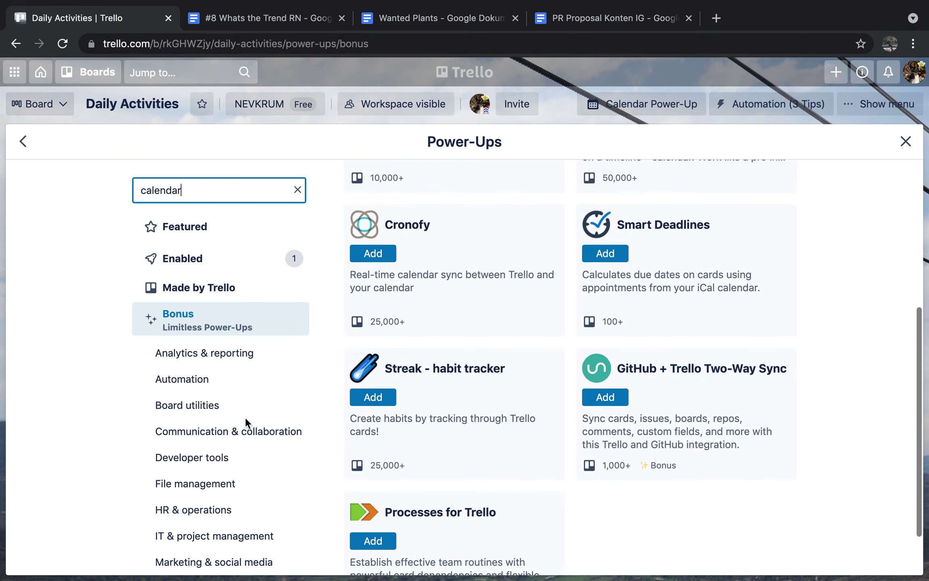
scroll(129, 364, up, 5)
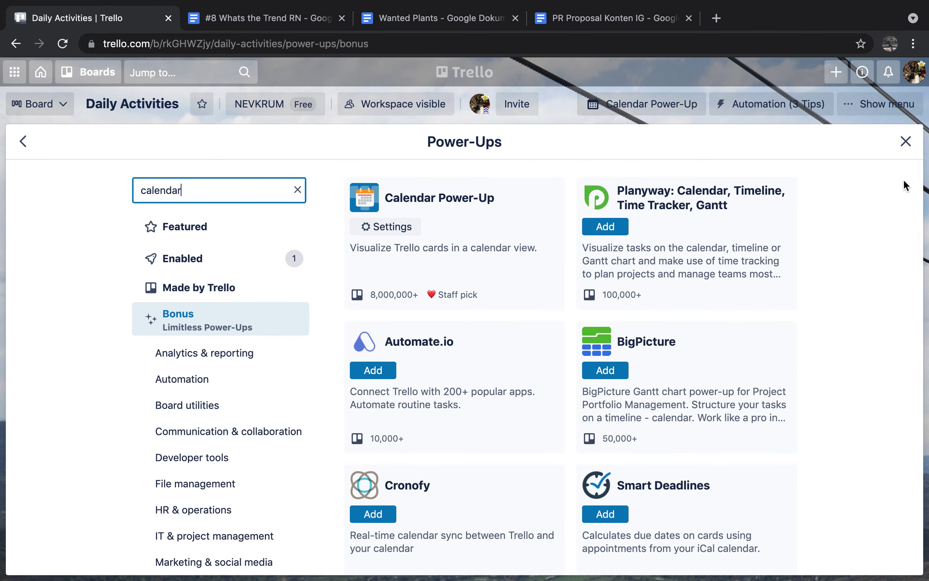
Close the Power-Ups directory and return to the Trello home page
click(906, 141)
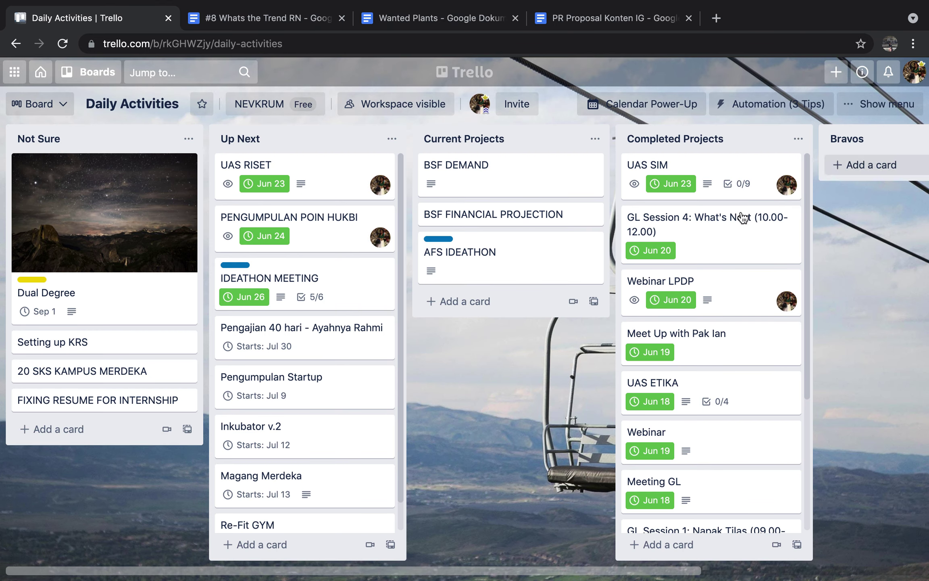
scroll(456, 404, left, 5)
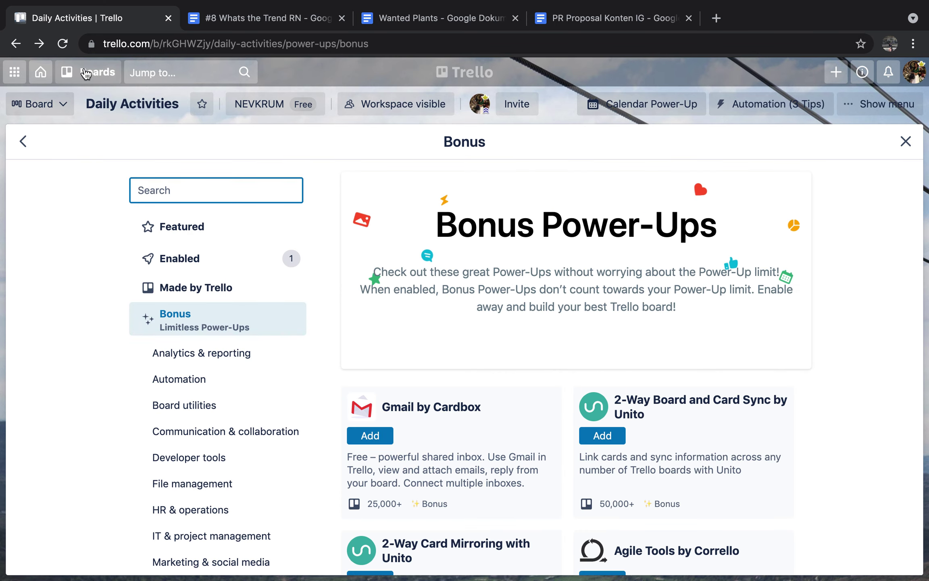
click(40, 72)
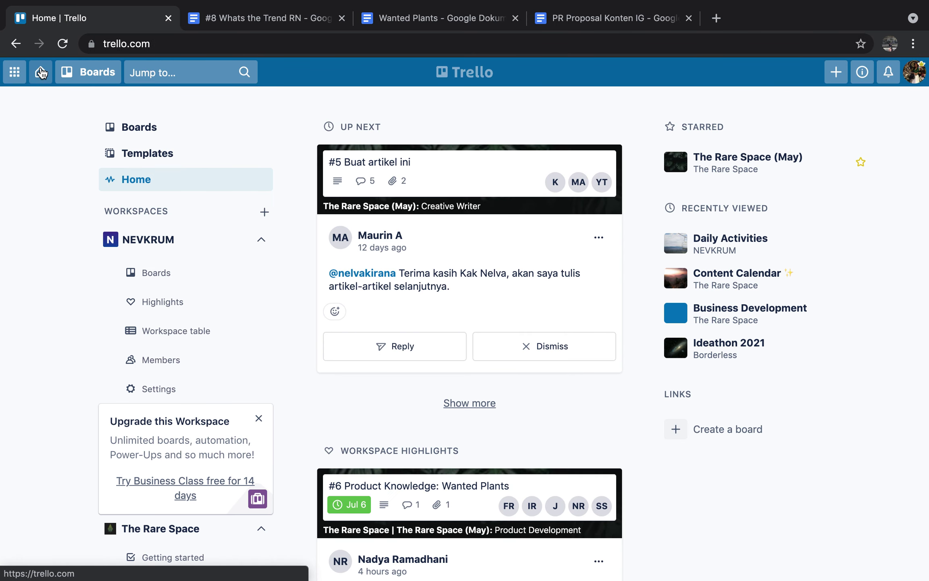